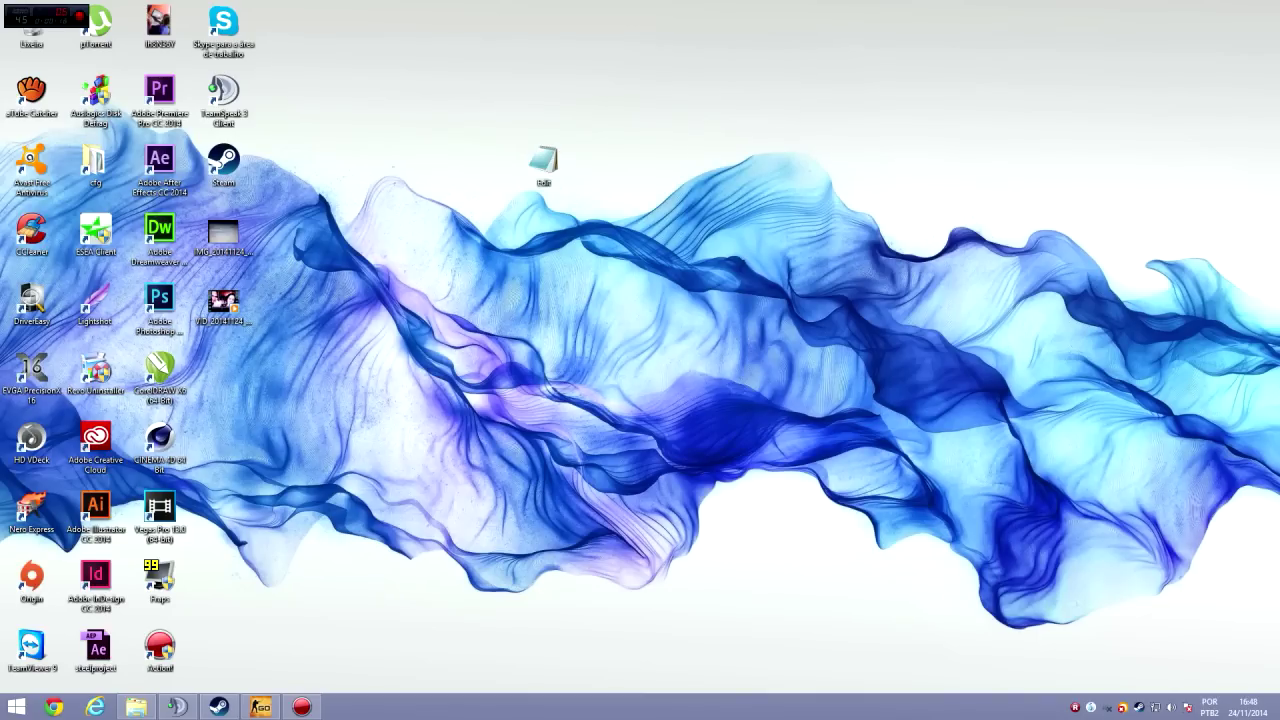
Open the Edit config file from the desktop for editing.
left_click_drag(510, 110, 609, 215)
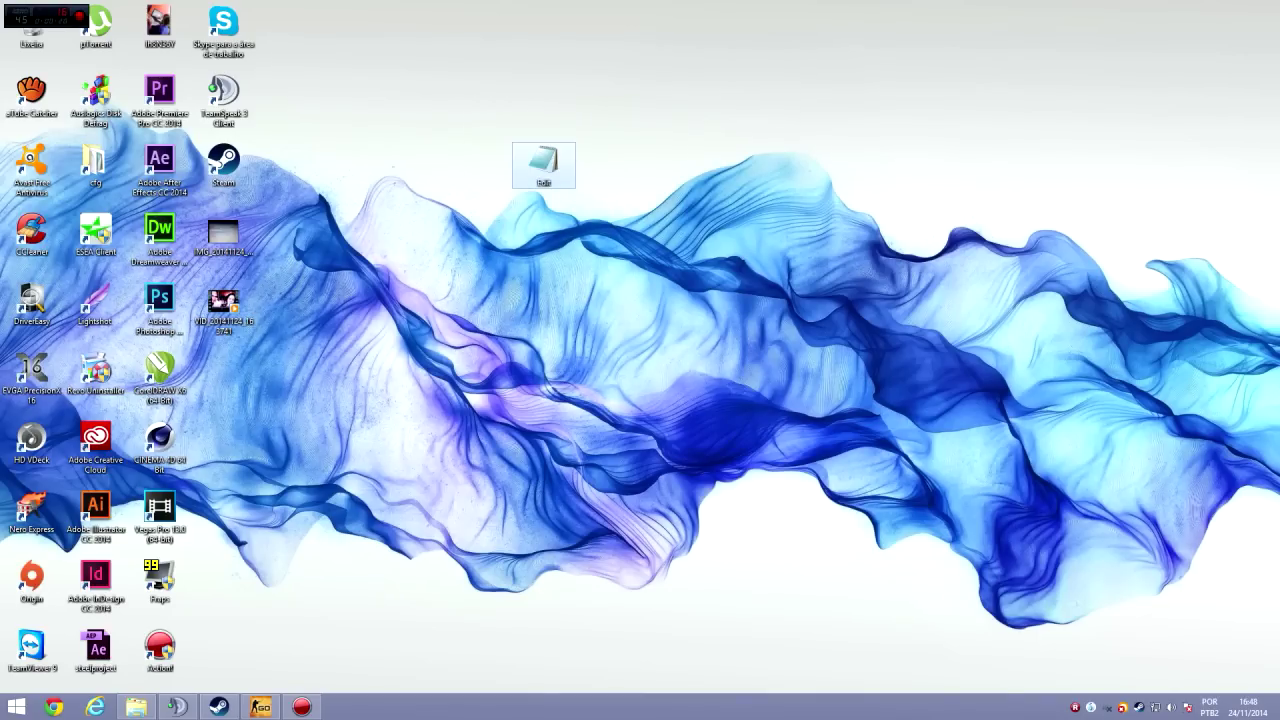
double_click(543, 165)
double_click(543, 165)
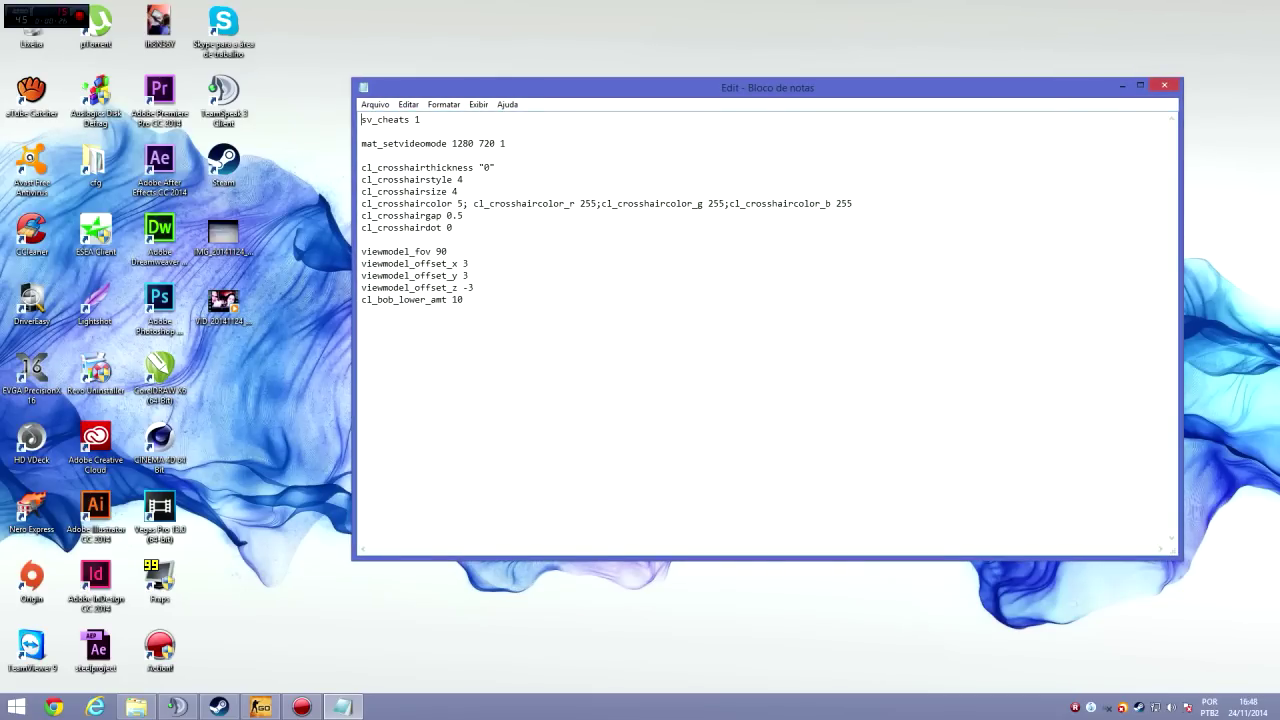
Examine the viewmodel, crosshair and mat_setvideomode command lines in the config file.
left_click_drag(466, 300, 361, 143)
left_click(466, 300)
left_click_drag(466, 300, 361, 251)
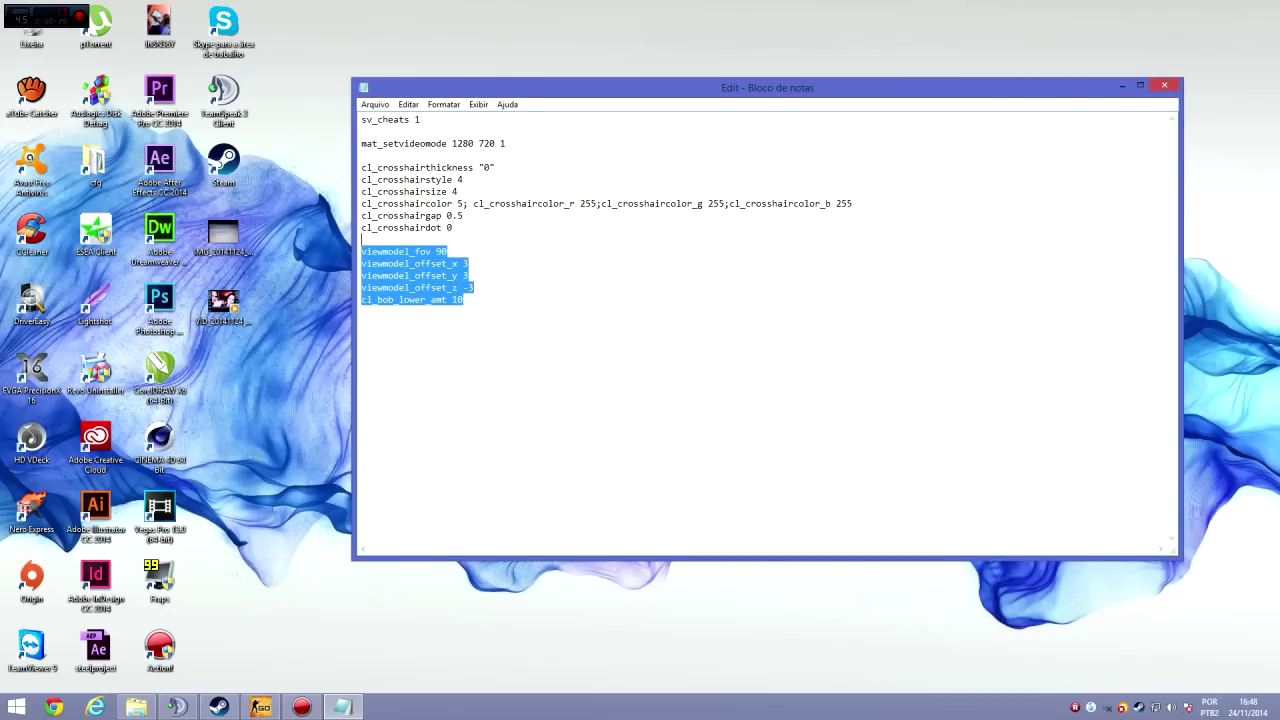
left_click_drag(447, 251, 436, 251)
left_click(468, 263)
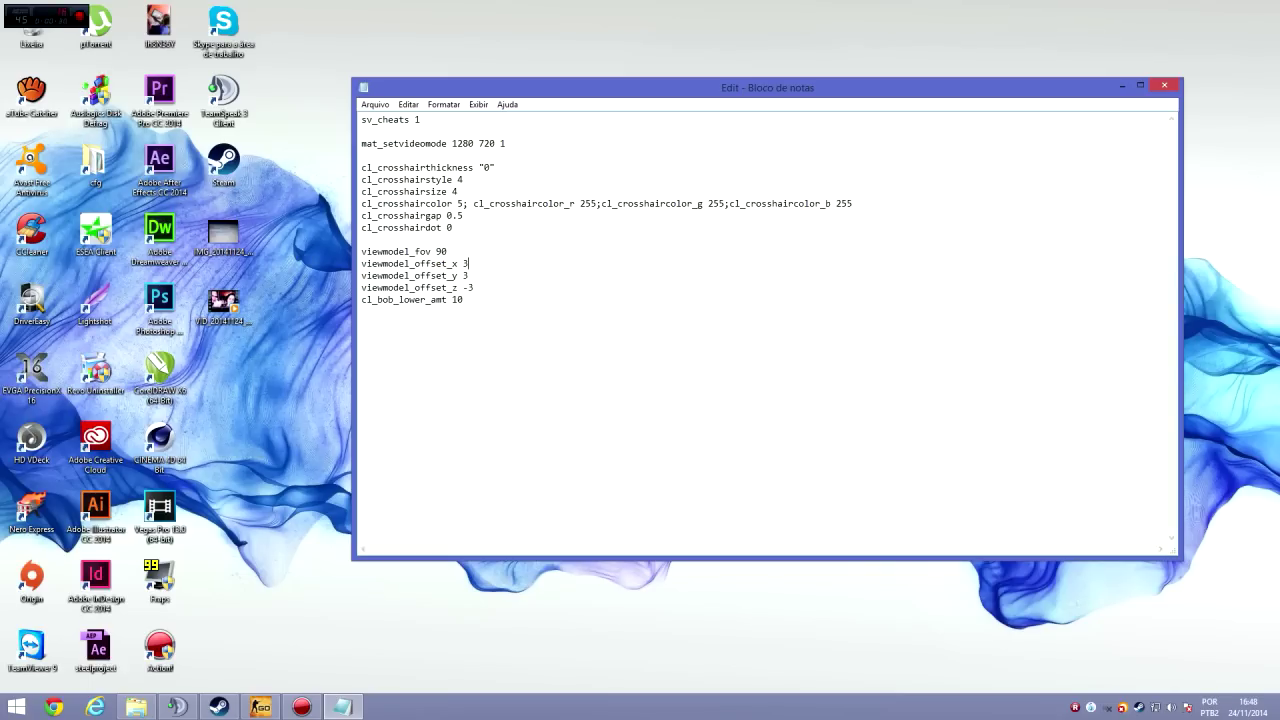
left_click_drag(464, 300, 361, 251)
left_click(473, 287)
left_click_drag(453, 227, 361, 155)
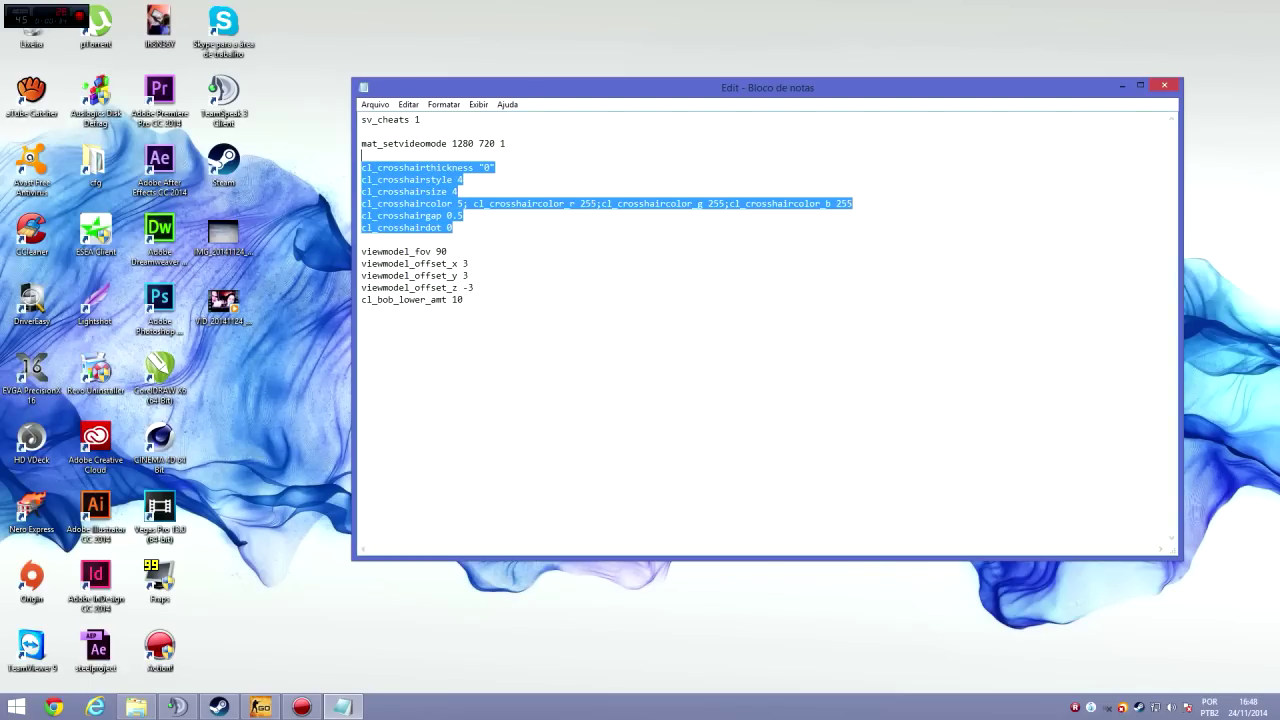
left_click(432, 179)
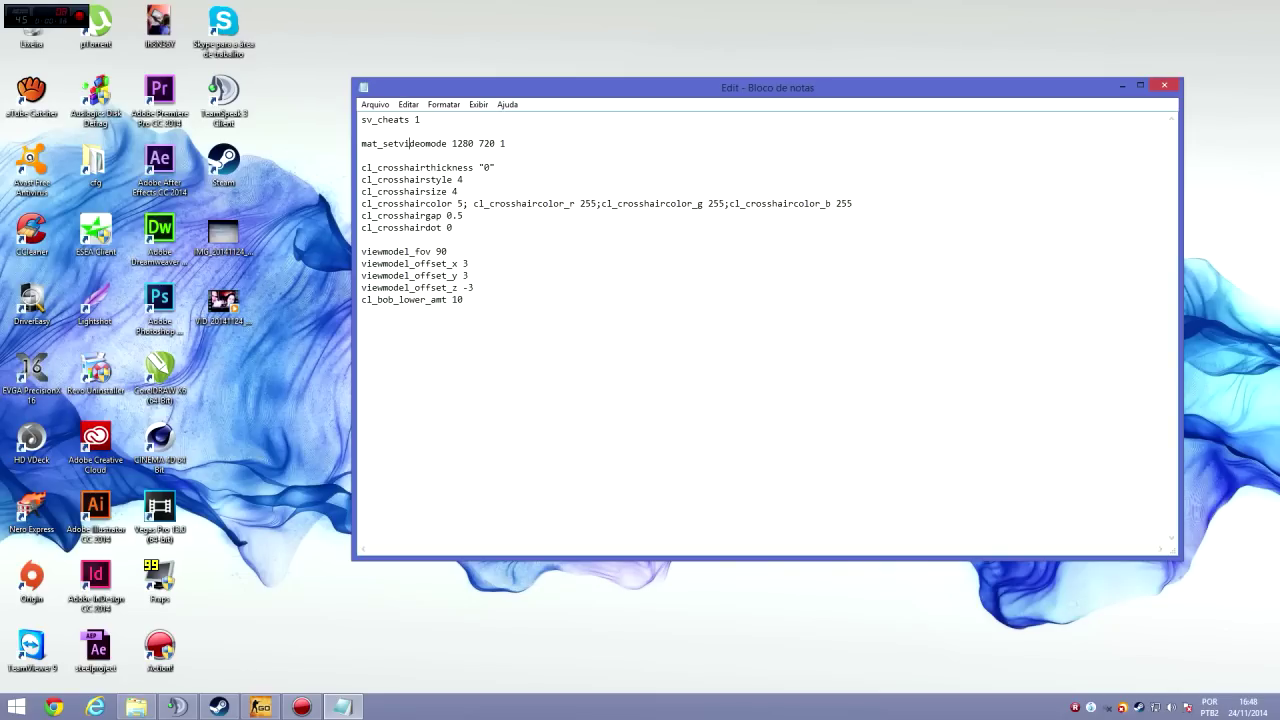
left_click_drag(506, 143, 361, 143)
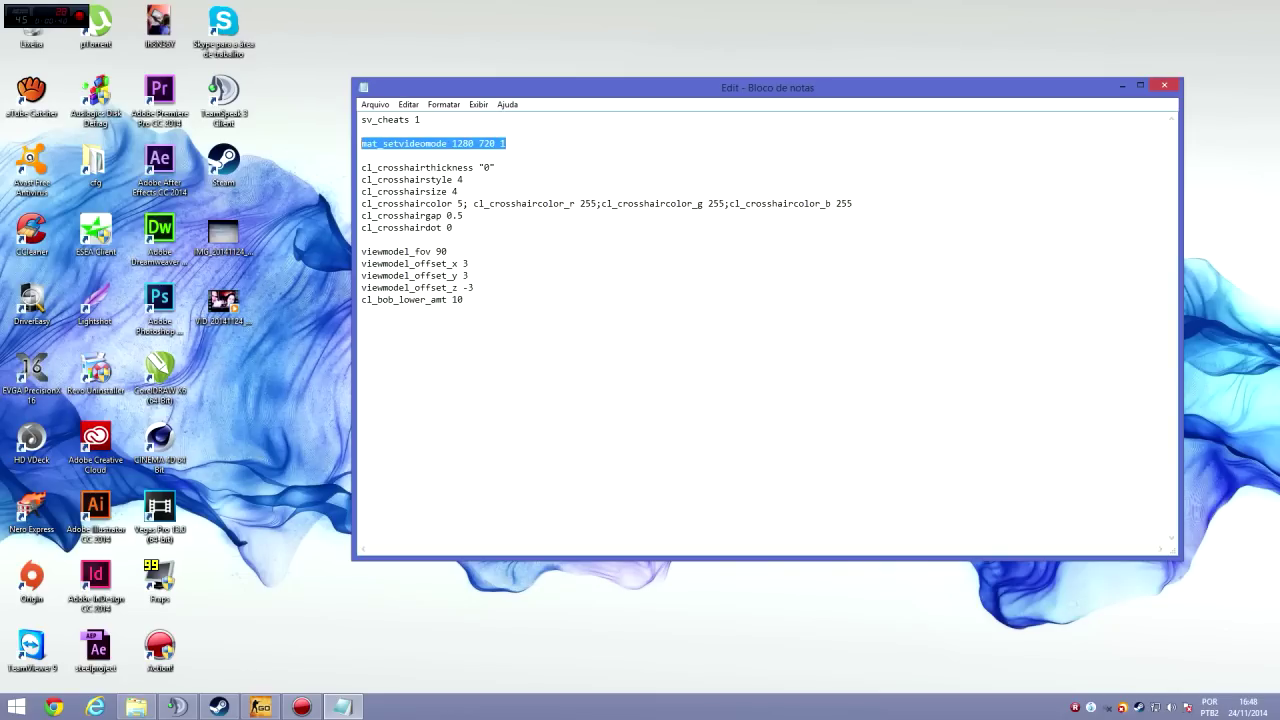
left_click(506, 143)
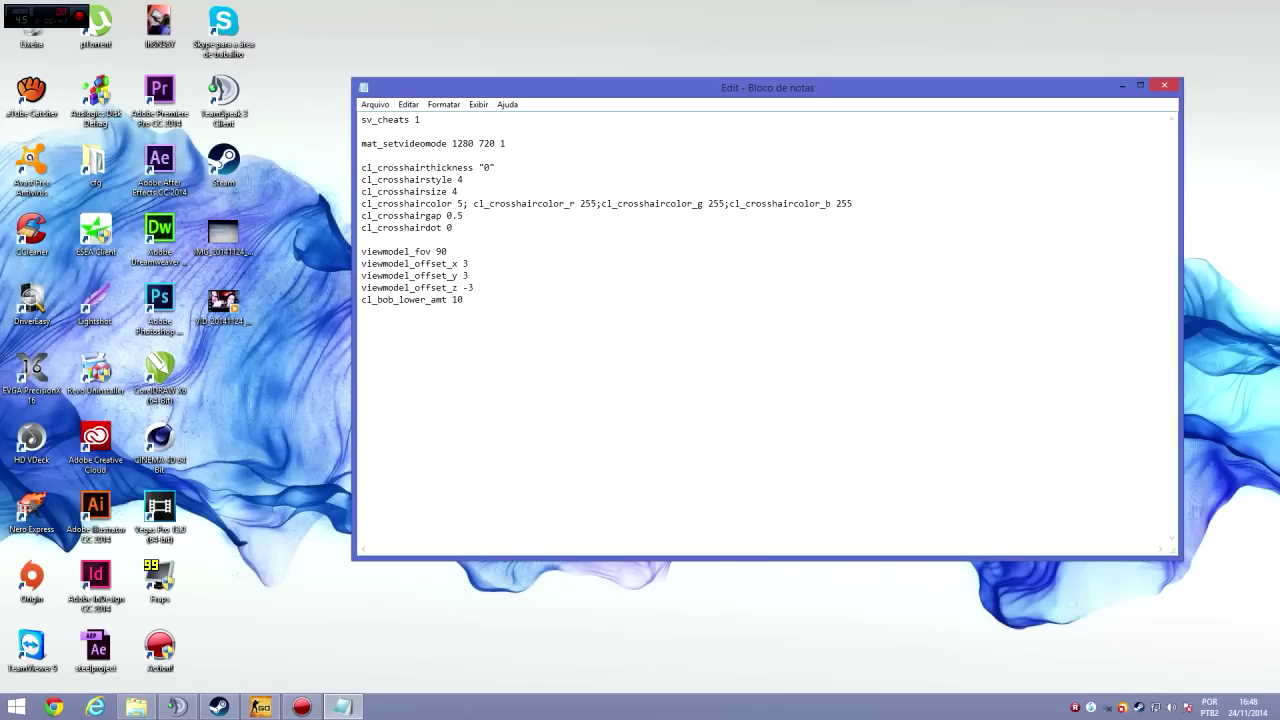
Try 0 and 3 as the last value of the mat_setvideomode line and restore it to 1.
left_click_drag(452, 143, 500, 143)
left_click(506, 143)
type("0")
key("BackSpace")
type("3")
key("BackSpace")
type("1")
Review the sv_cheats line and close the Edit config file, saving its changes.
left_click_drag(421, 119, 361, 119)
left_click(421, 119)
left_click(1164, 85)
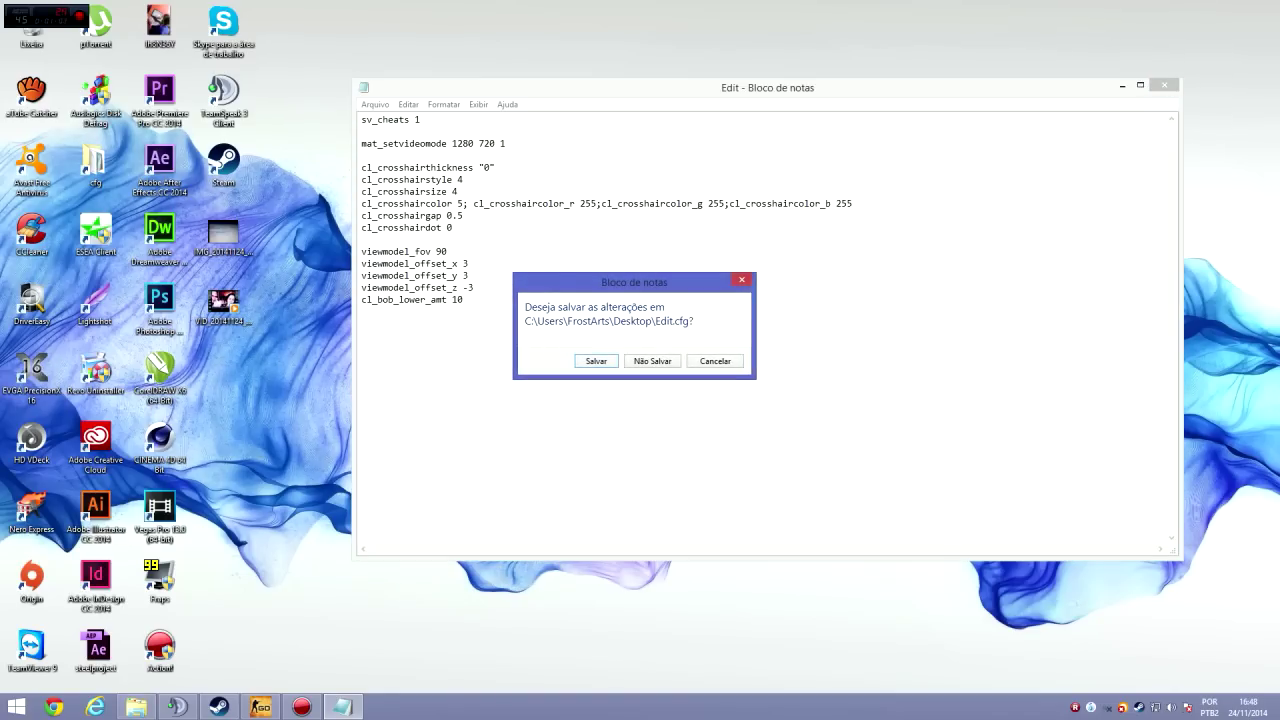
key("Return")
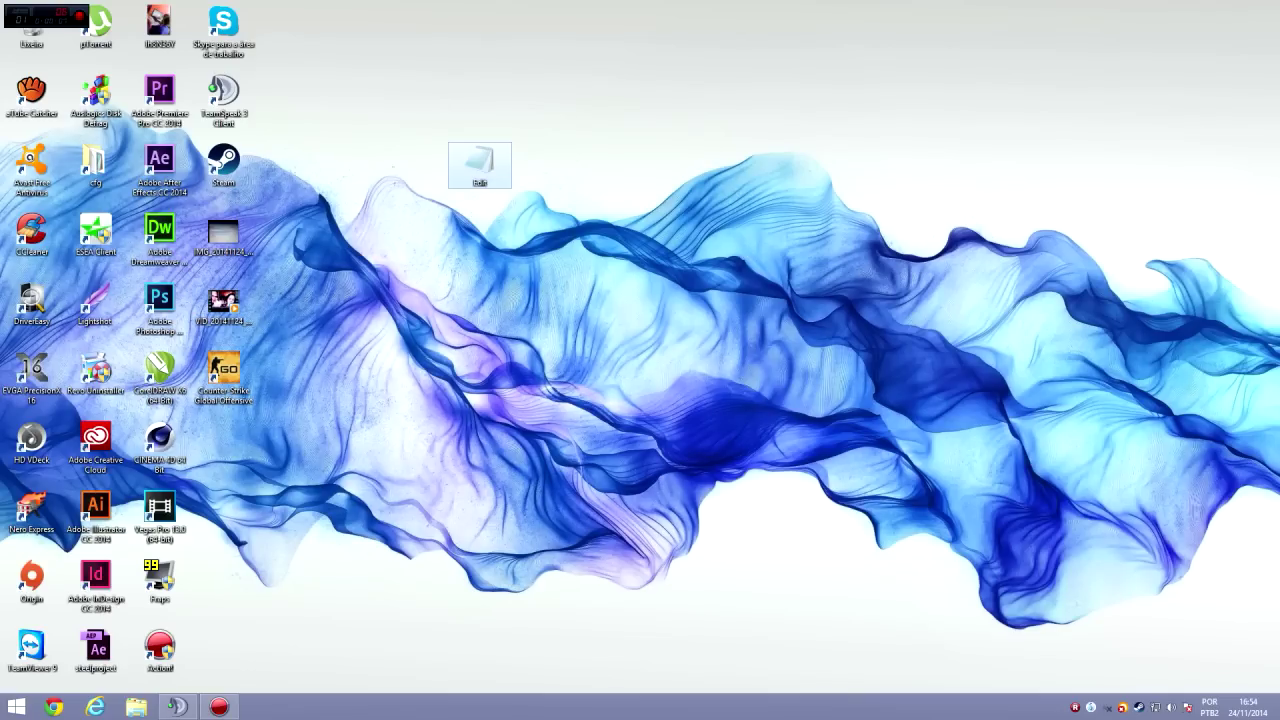
Browse on drive C: through Arquivos de Programas (x86), Steam, SteamApps, common and Counter-Strike Global Offensive to the csgo\cfg folder.
left_click(136, 707)
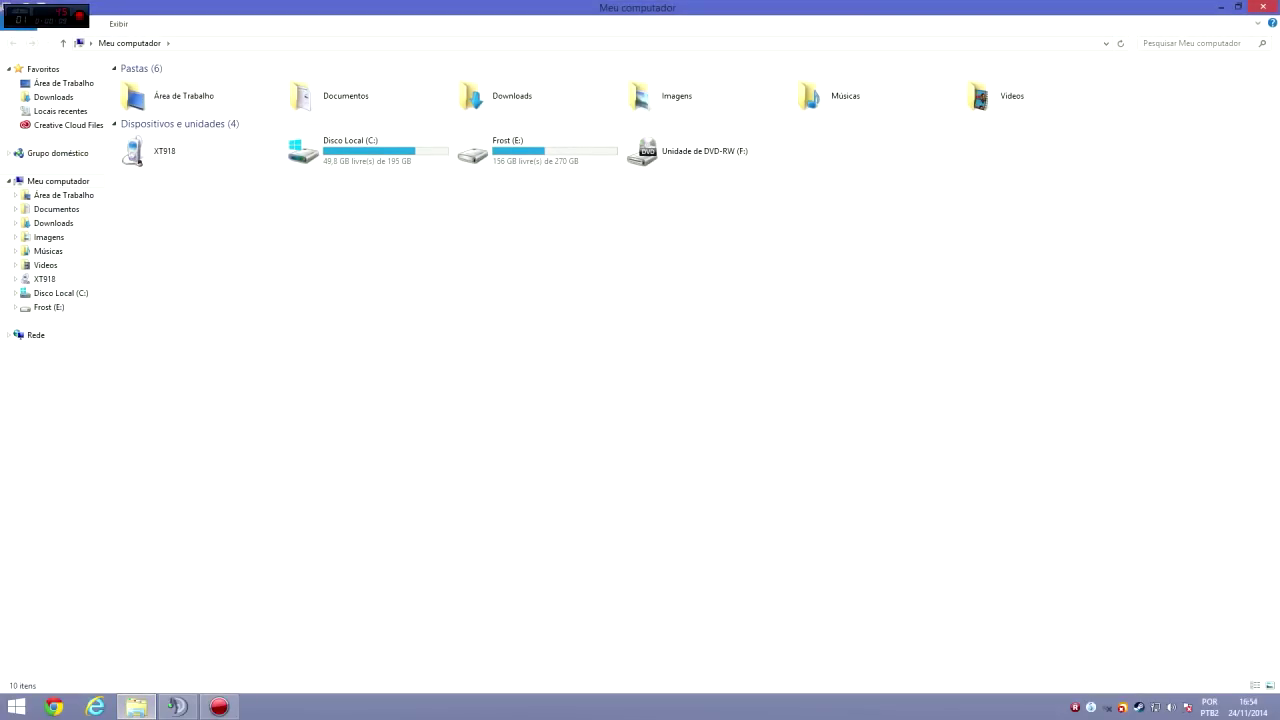
double_click(350, 155)
double_click(180, 125)
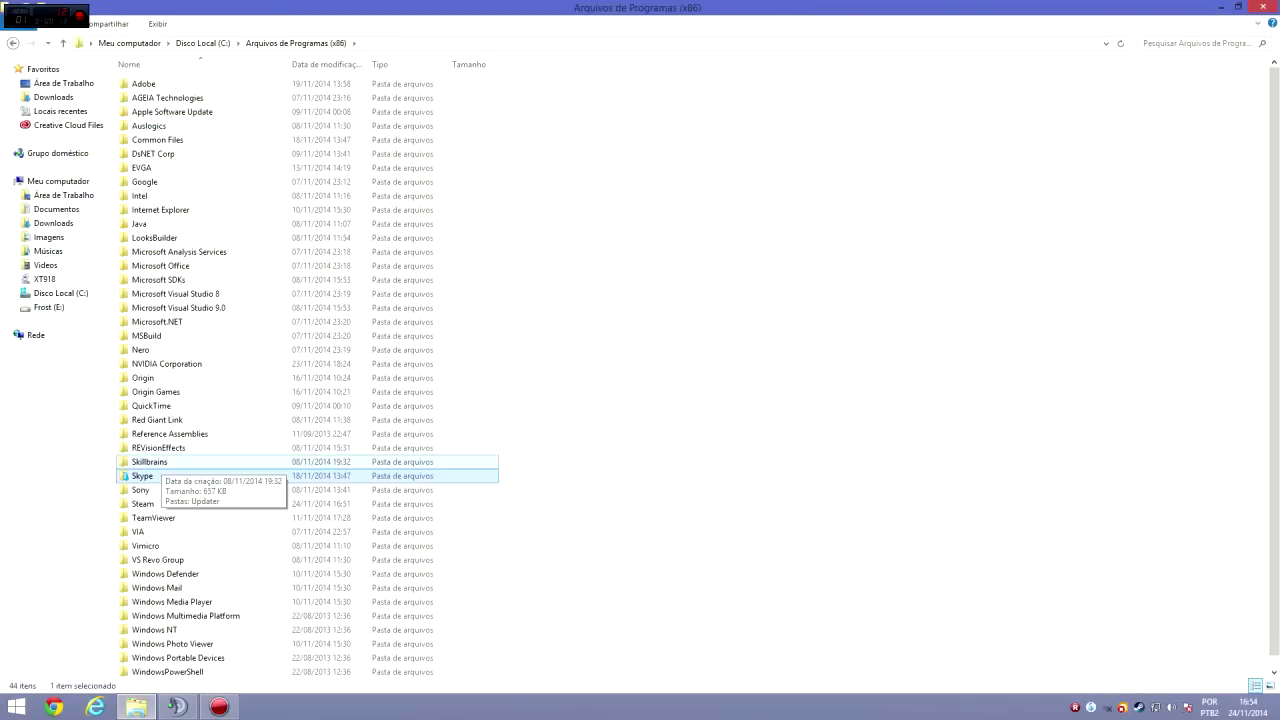
double_click(143, 503)
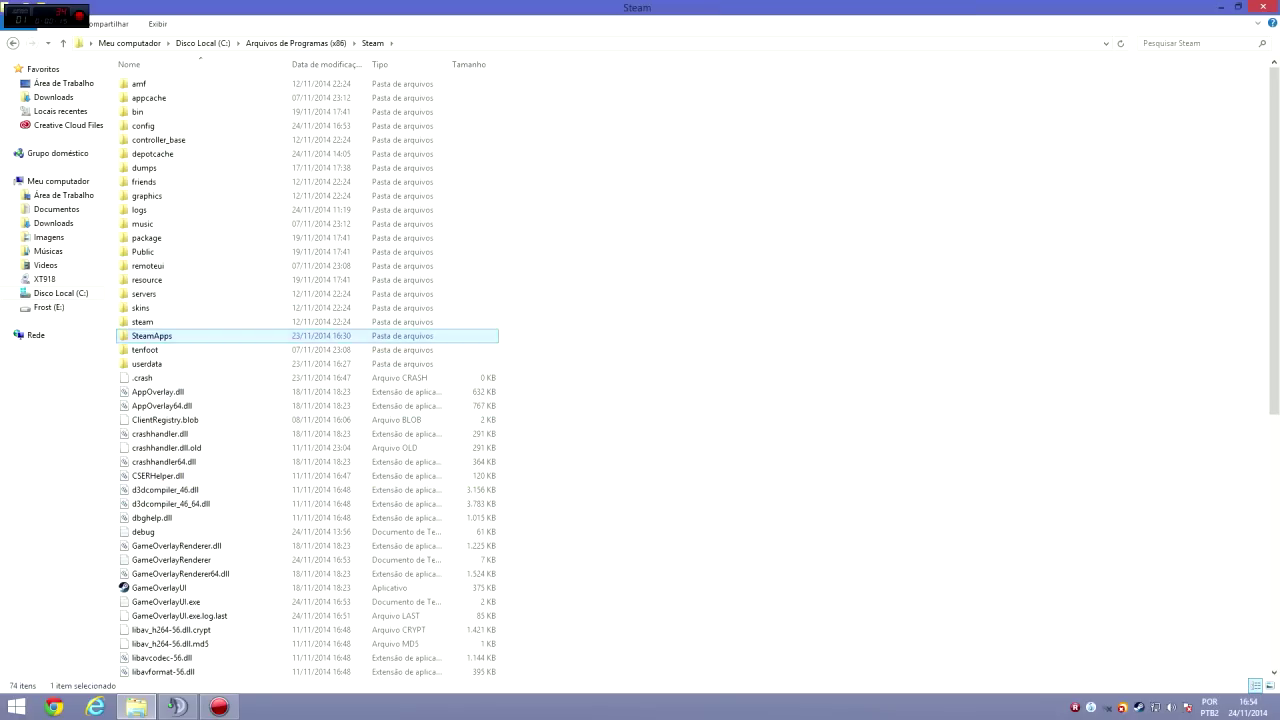
double_click(152, 335)
double_click(148, 84)
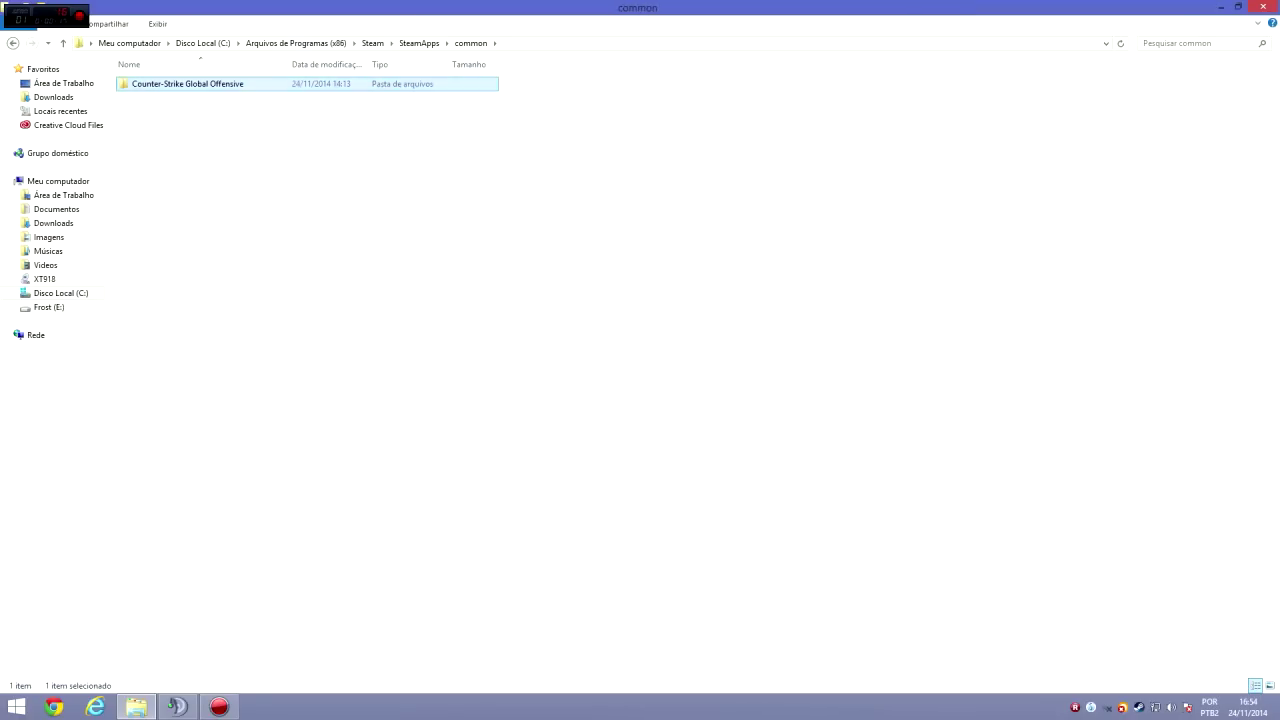
double_click(180, 84)
double_click(140, 111)
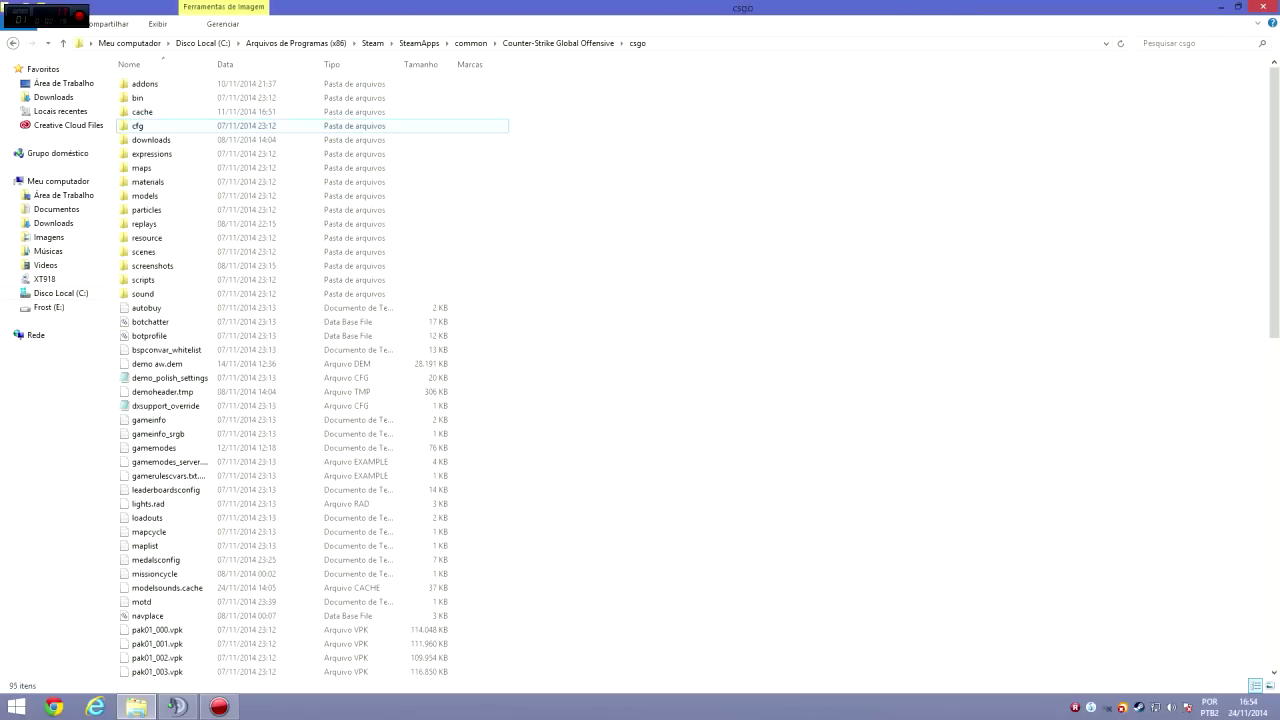
double_click(138, 125)
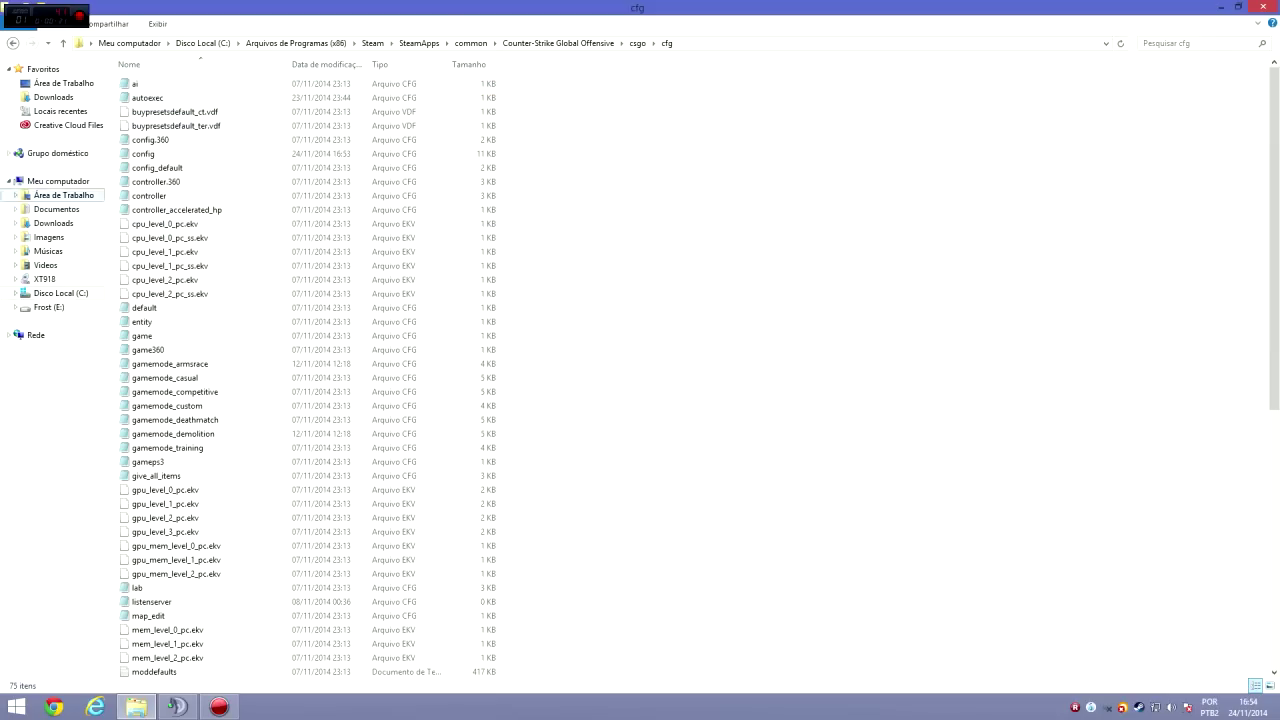
Paste the Edit config file into the cfg folder, check its contents, and close both the file and the folder.
left_click_drag(604, 111, 107, 475)
key("ctrl+v")
double_click(150, 80)
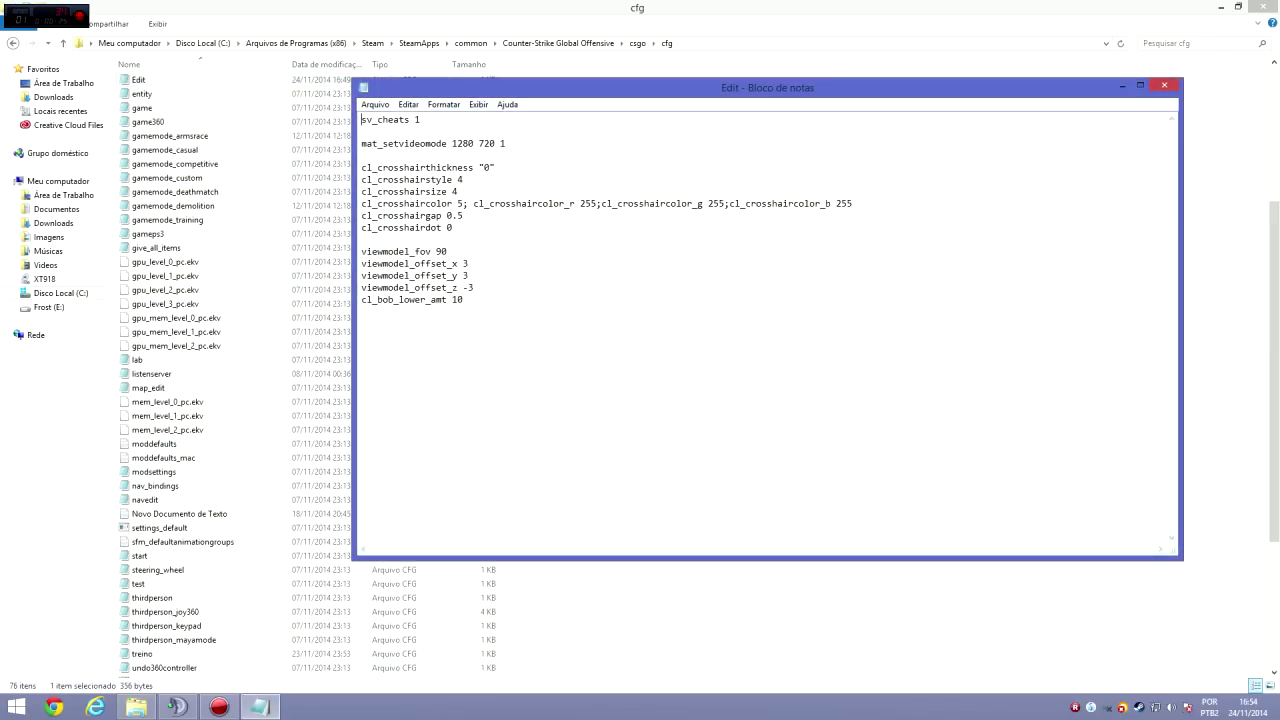
left_click(1163, 86)
left_click(1263, 7)
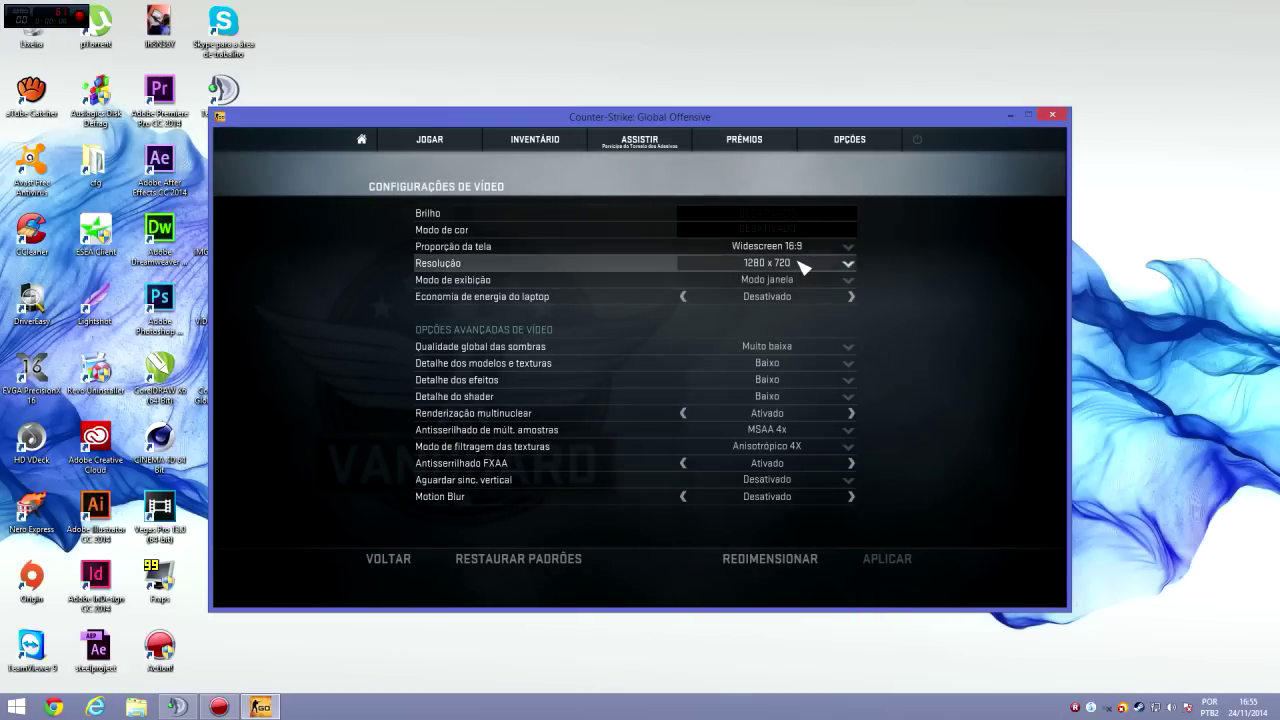
Run "exec edit" in the Counter-Strike: Global Offensive developer console and close the console.
key("grave")
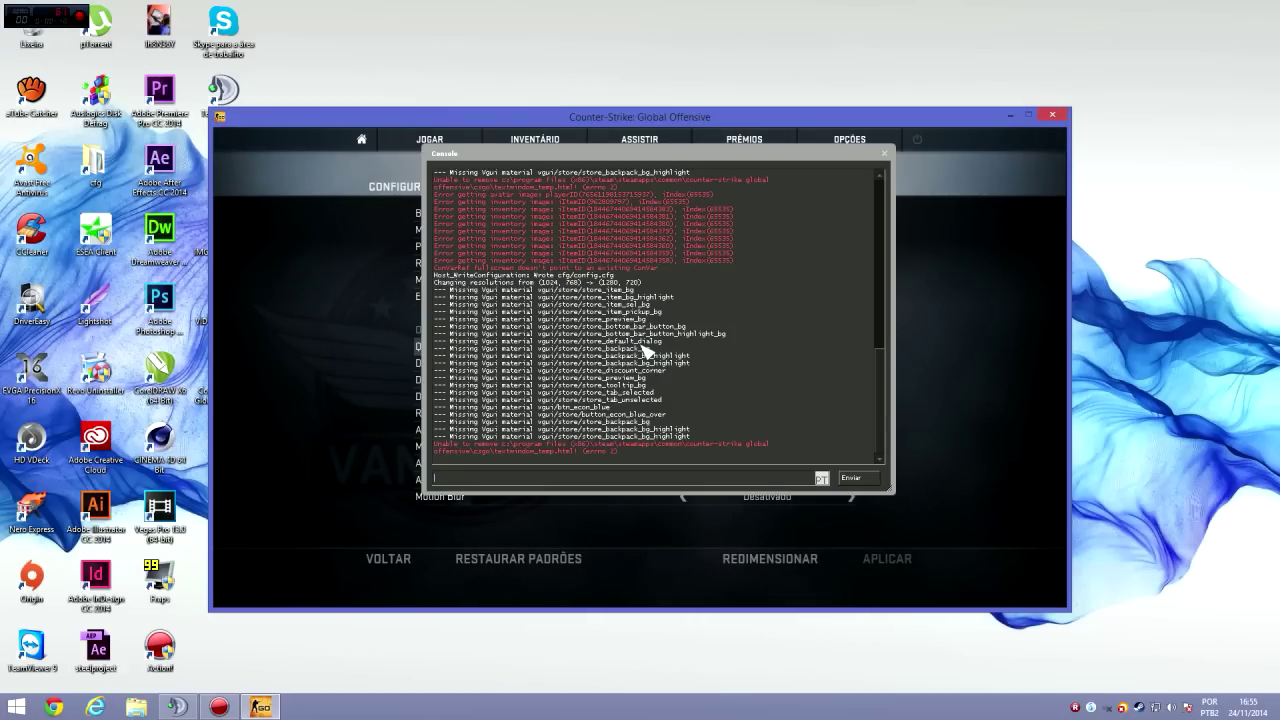
type("ex")
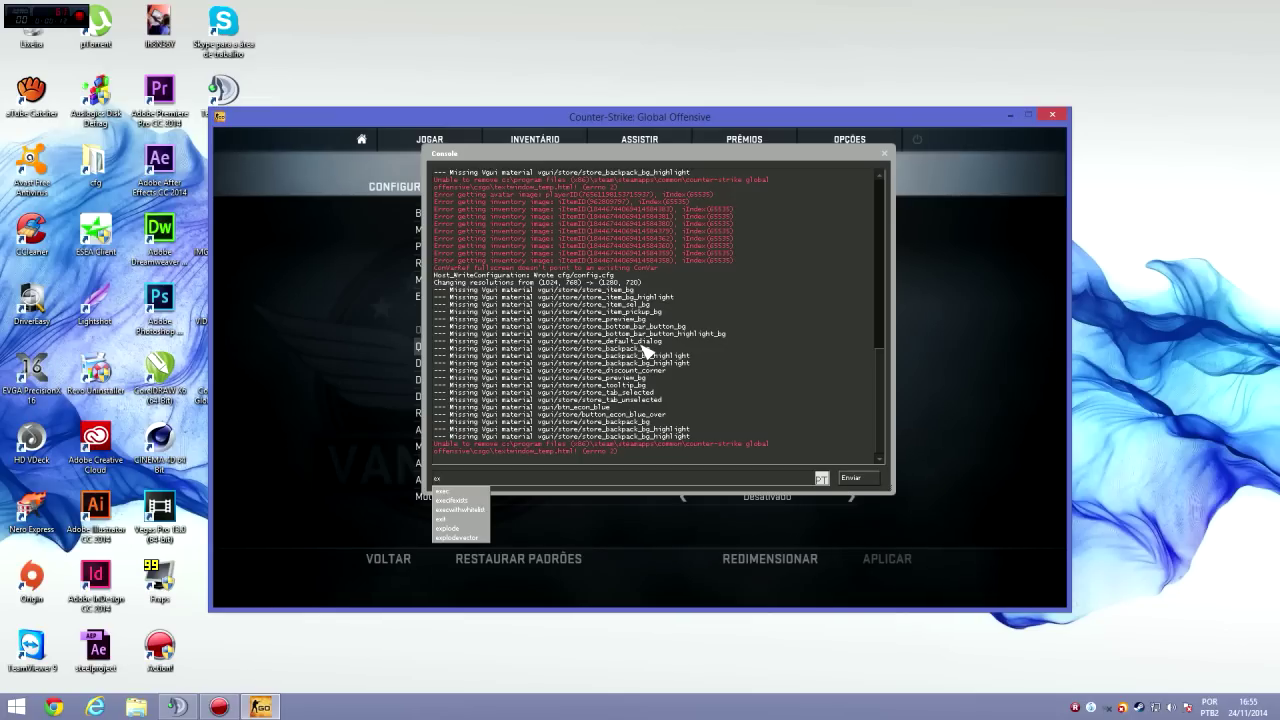
type("ec cfg")
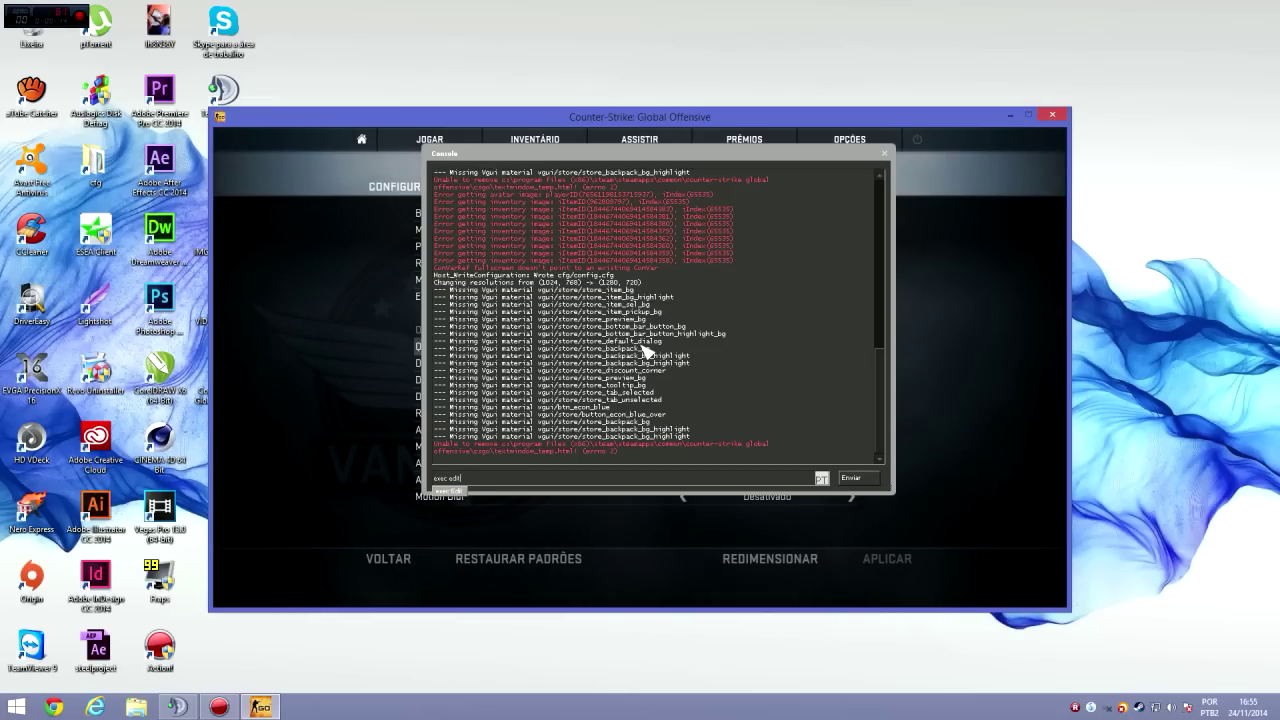
key("Return")
key("Escape")
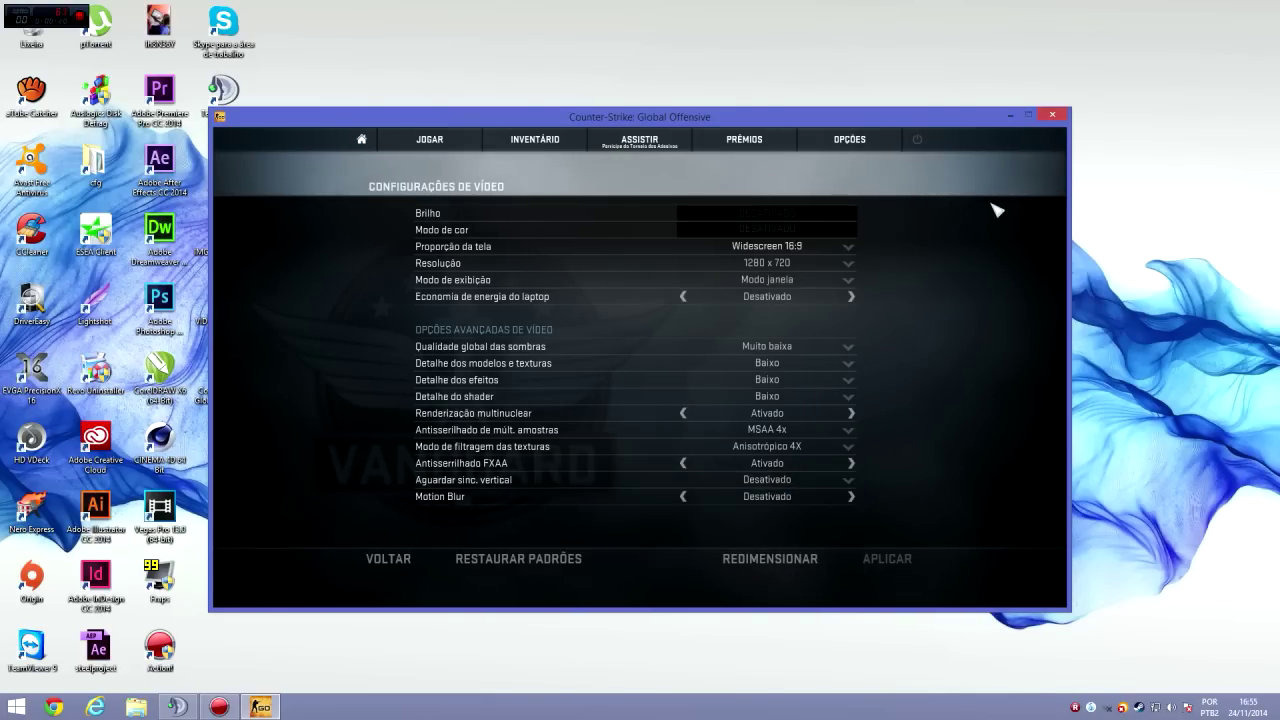
Set global shadow quality to Alta, model/texture, effect and shader detail to Alto, enable Motion Blur, and apply the video settings.
left_click(797, 348)
left_click(770, 405)
left_click(805, 363)
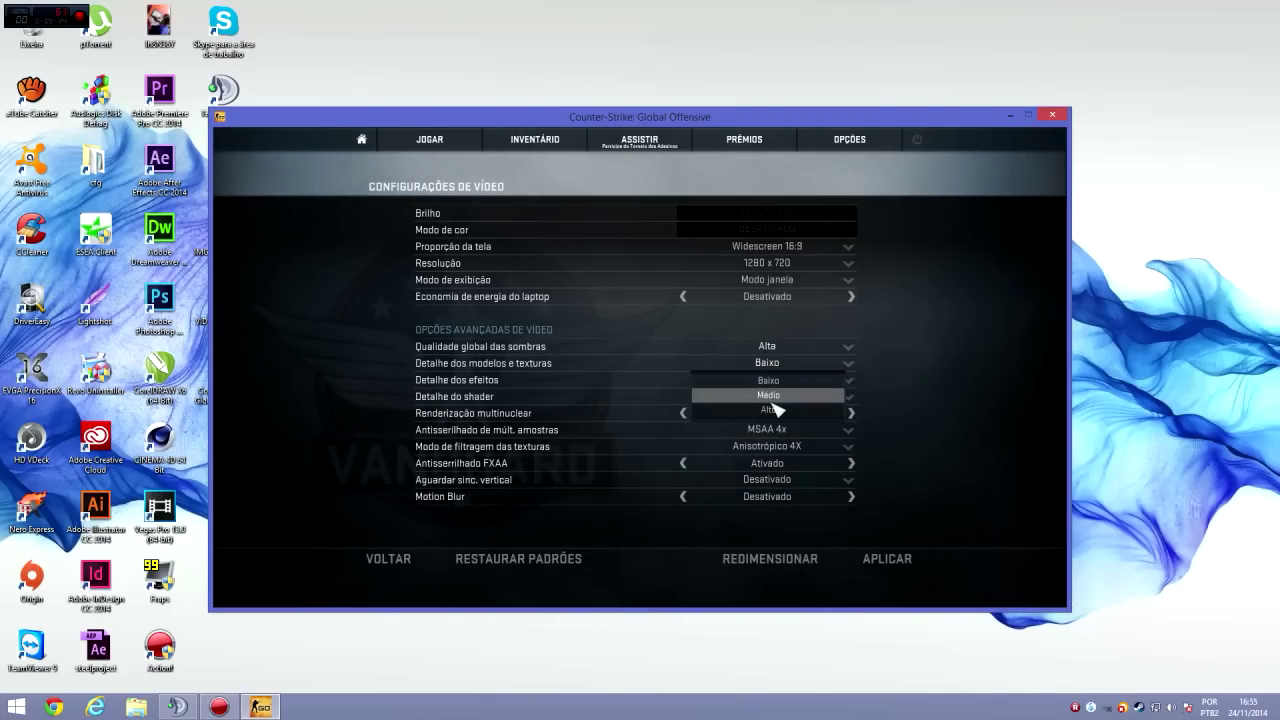
left_click(775, 410)
left_click(822, 380)
left_click(809, 426)
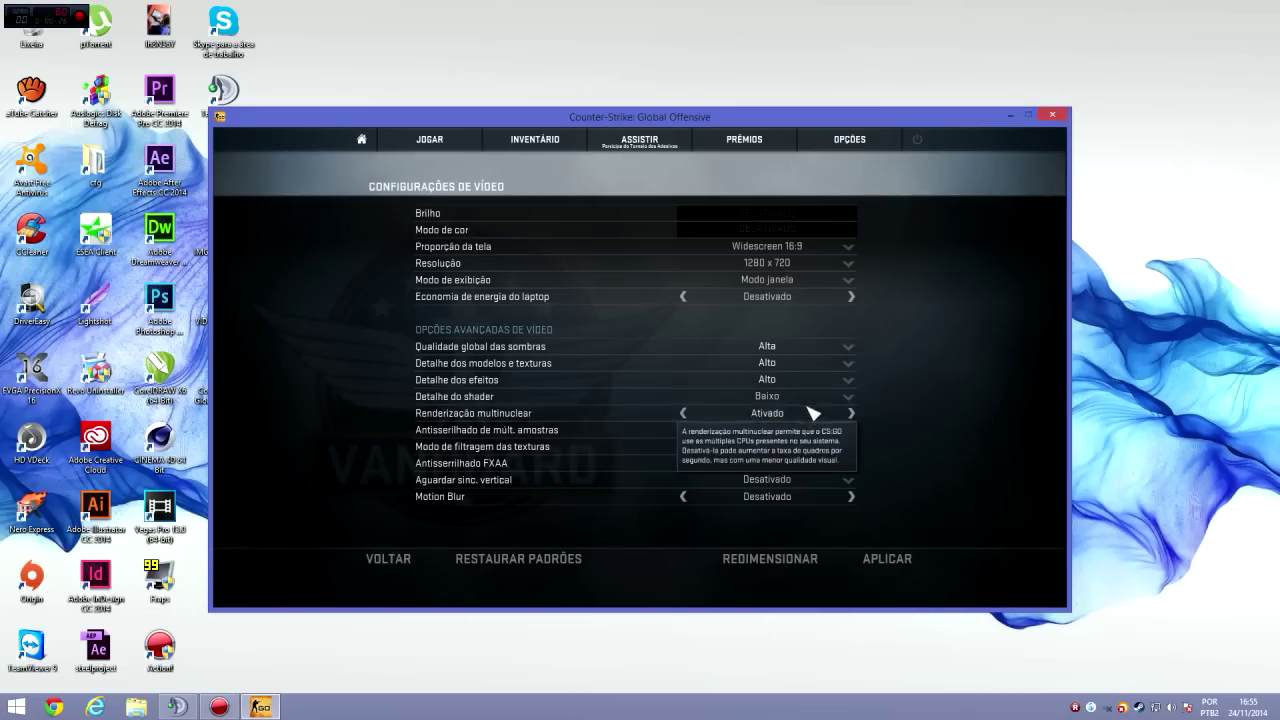
left_click(805, 397)
left_click(820, 442)
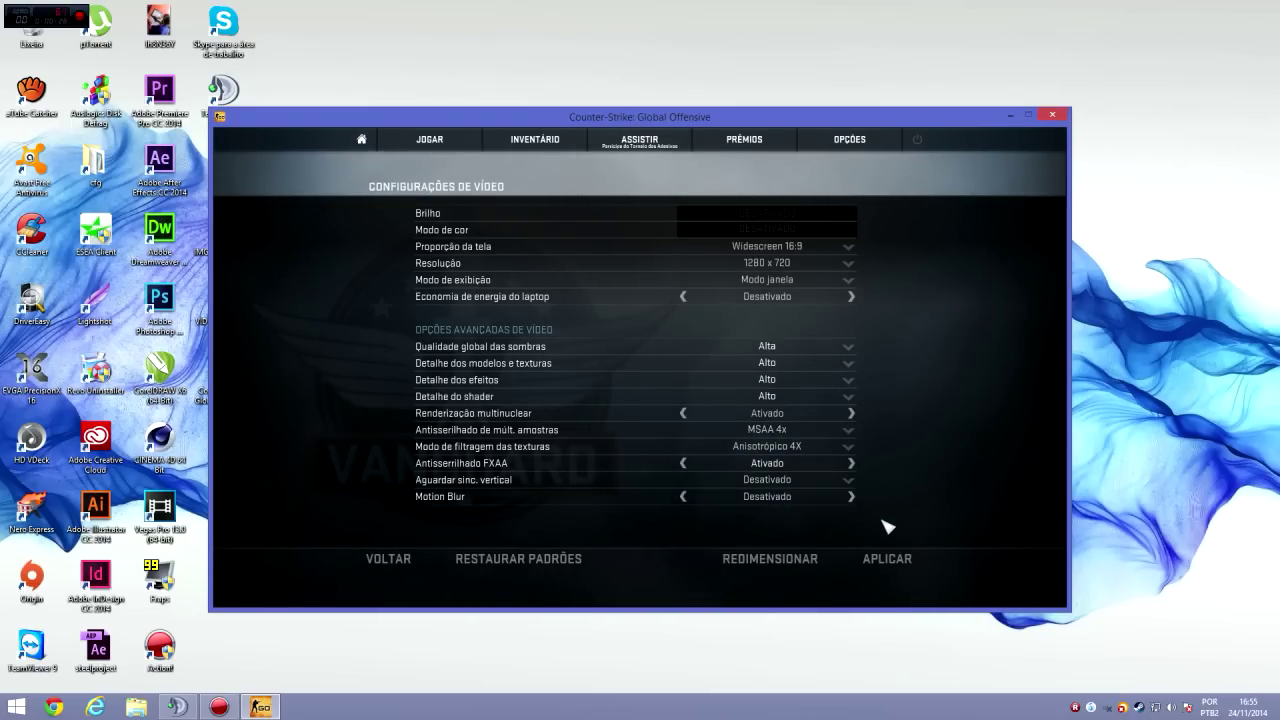
left_click(851, 496)
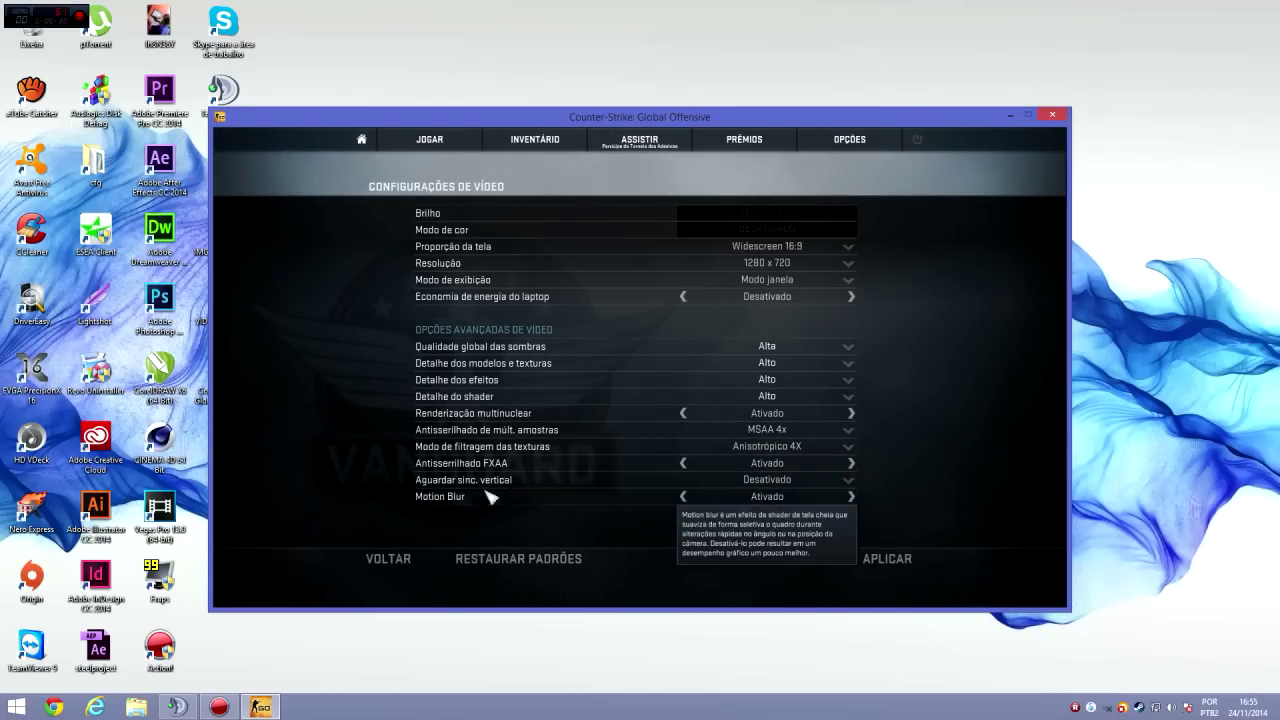
left_click(887, 560)
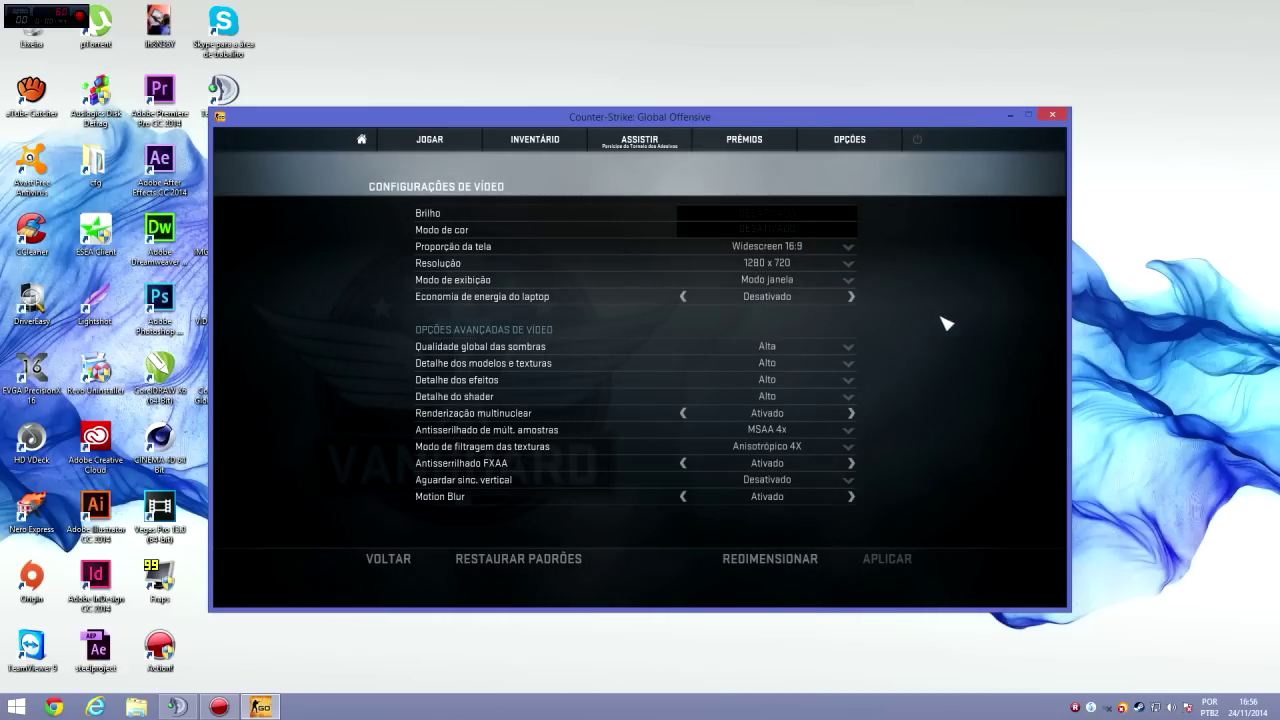
Leave the video settings and load the demo 1019_dexterity-dr_de_cbble.dem from drive E: into Demo Playback.
key("Escape")
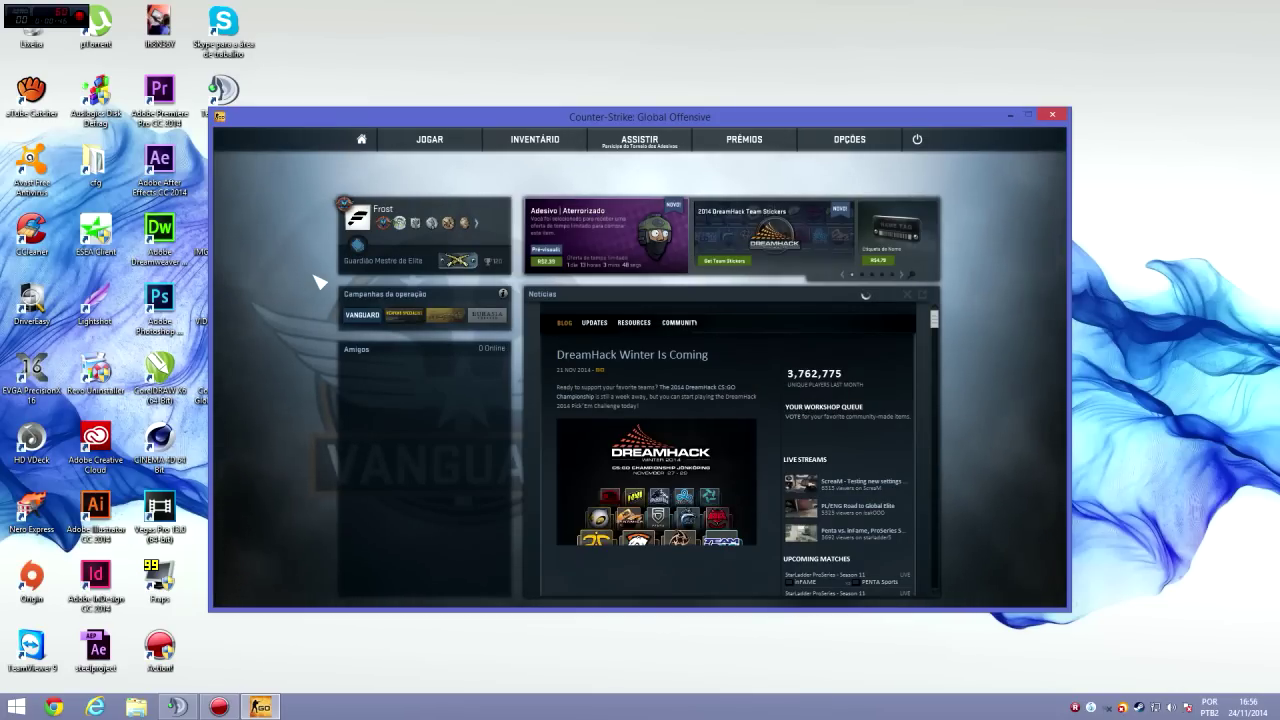
key("shift+F2")
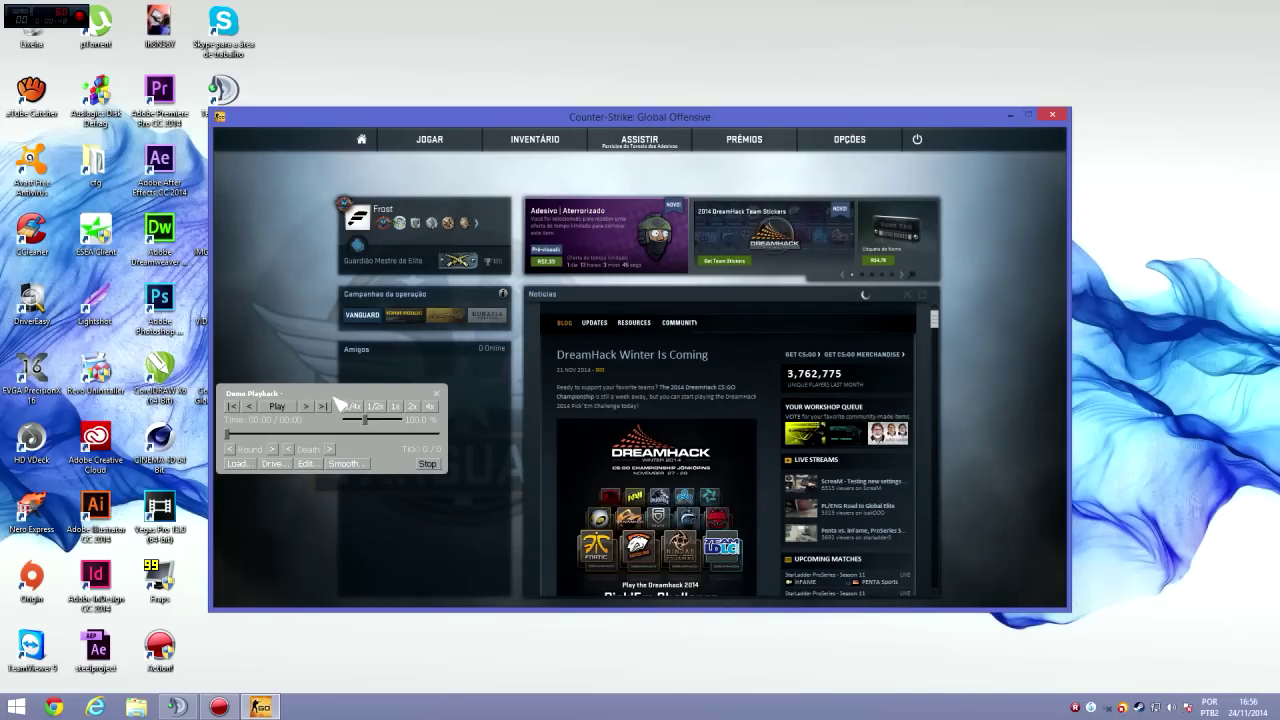
left_click(258, 461)
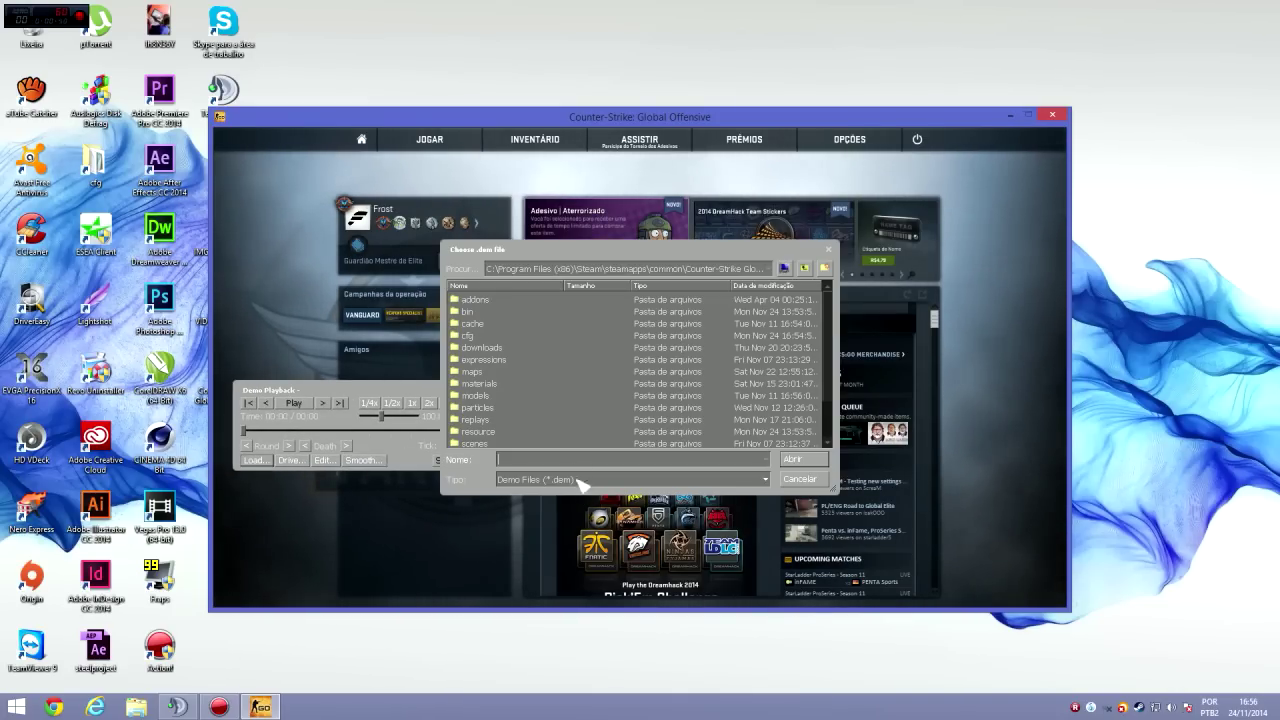
left_click(538, 269)
left_click(502, 300)
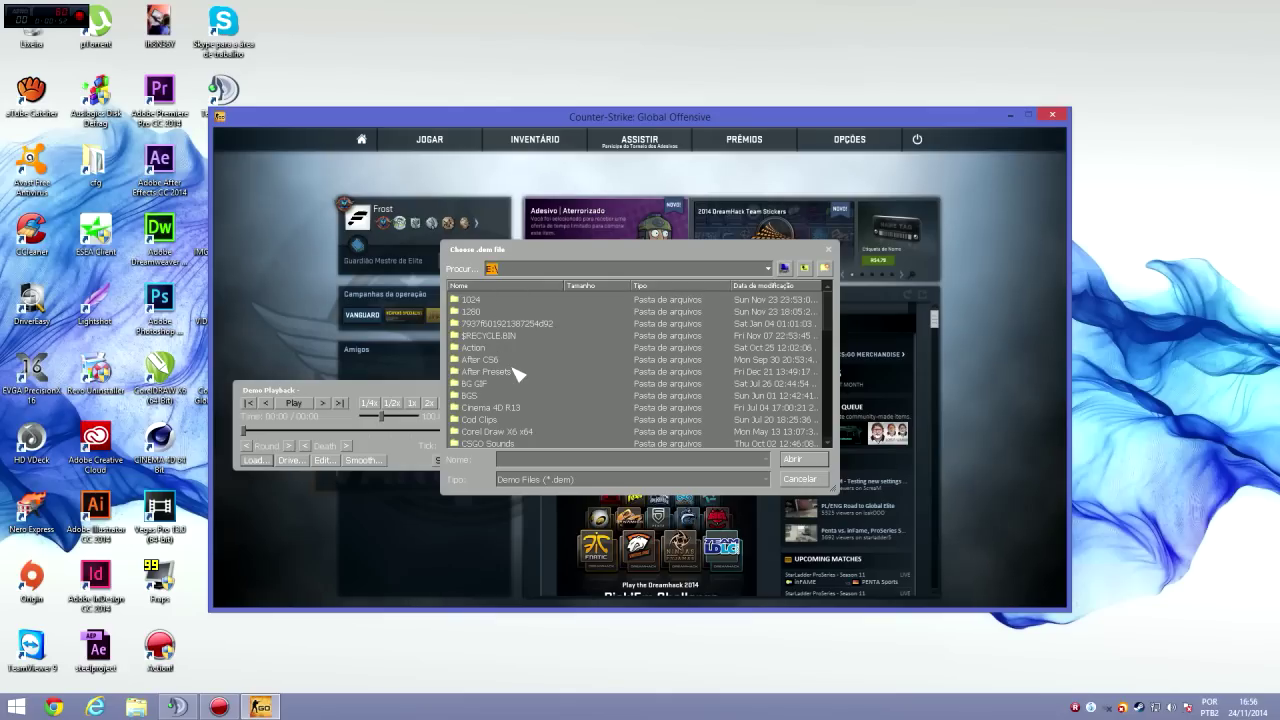
scroll(519, 374, "down", 5)
left_click(505, 443)
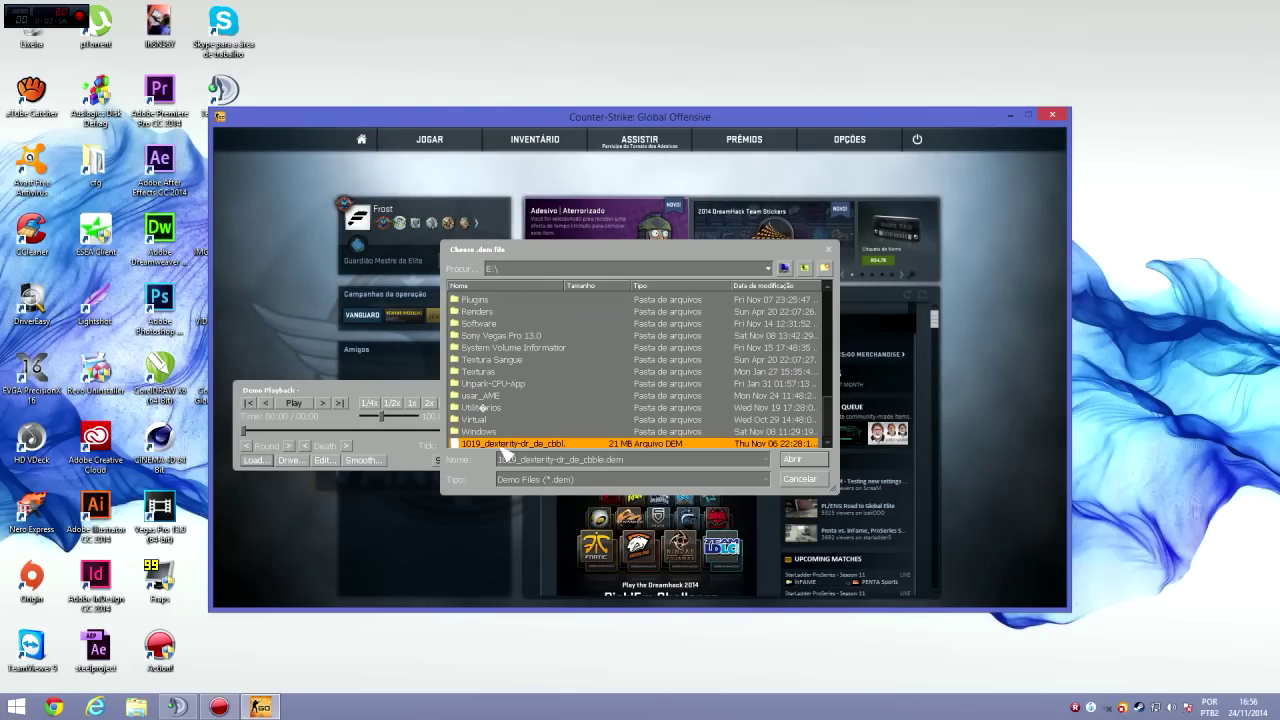
left_click(794, 459)
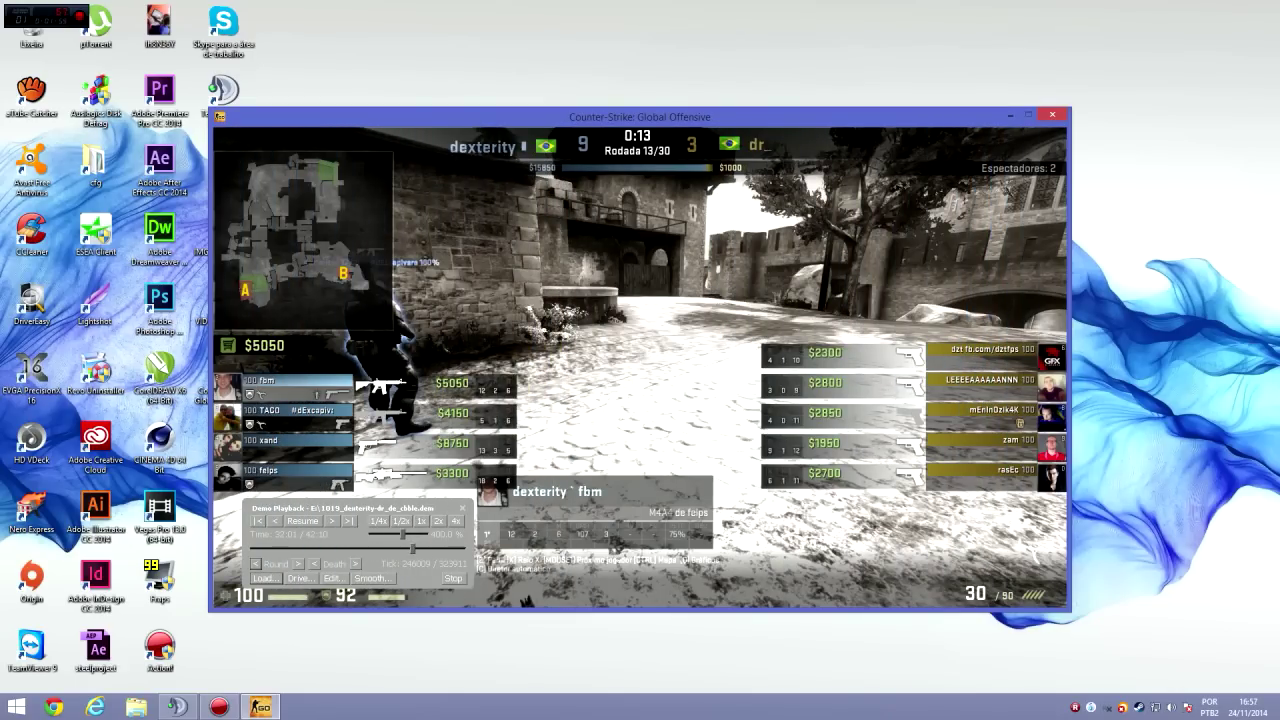
Shift the Demo Playback window slightly and resume playing the loaded demo.
left_click_drag(342, 508, 335, 502)
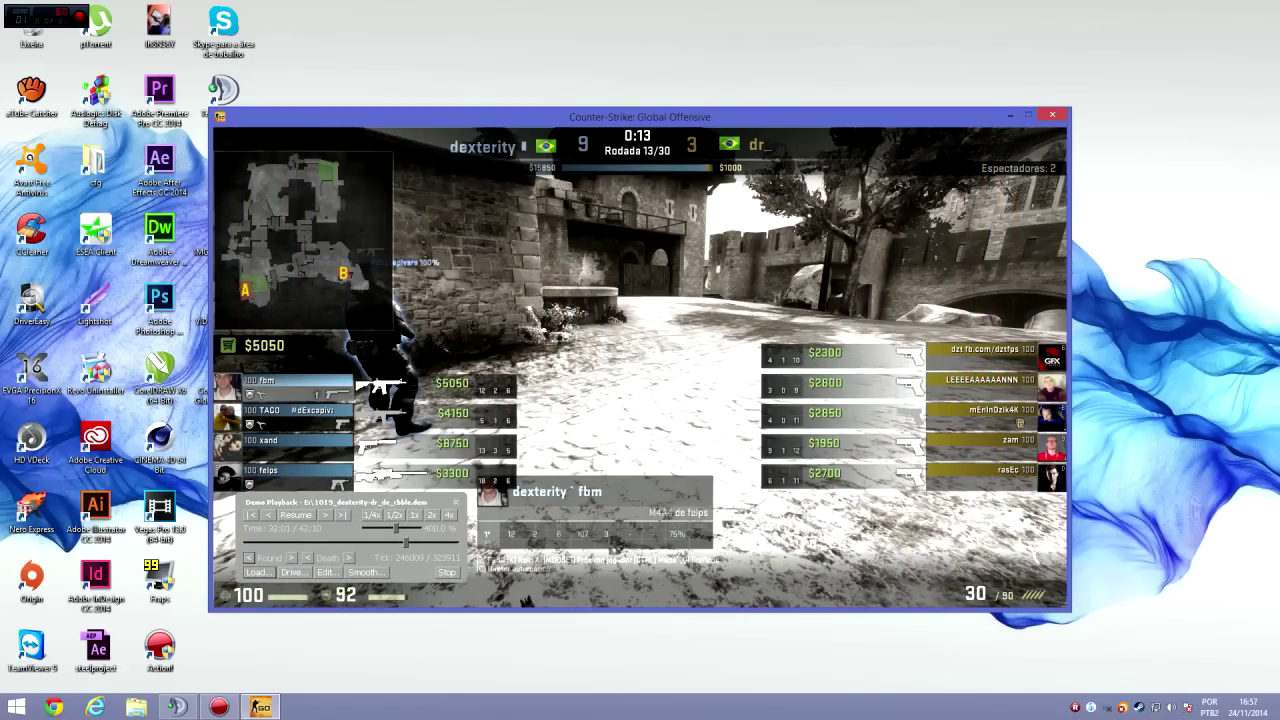
left_click(296, 515)
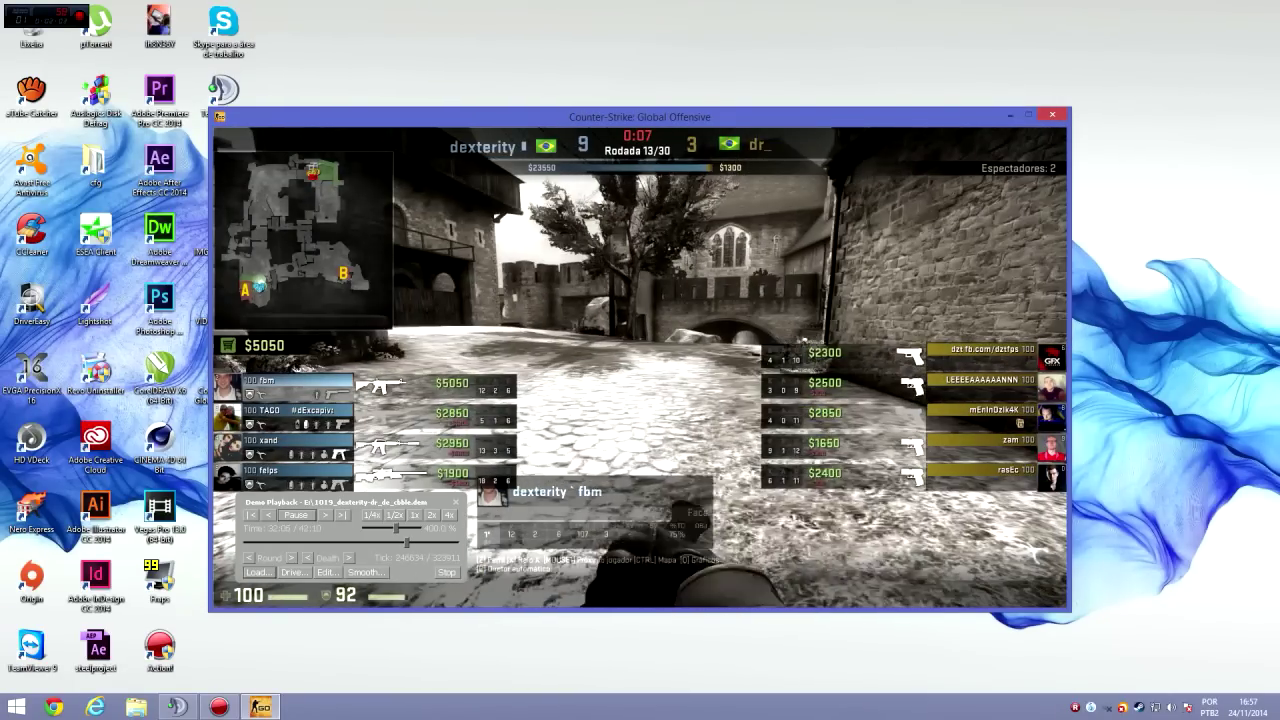
left_click(296, 515)
key("grave")
type("volu")
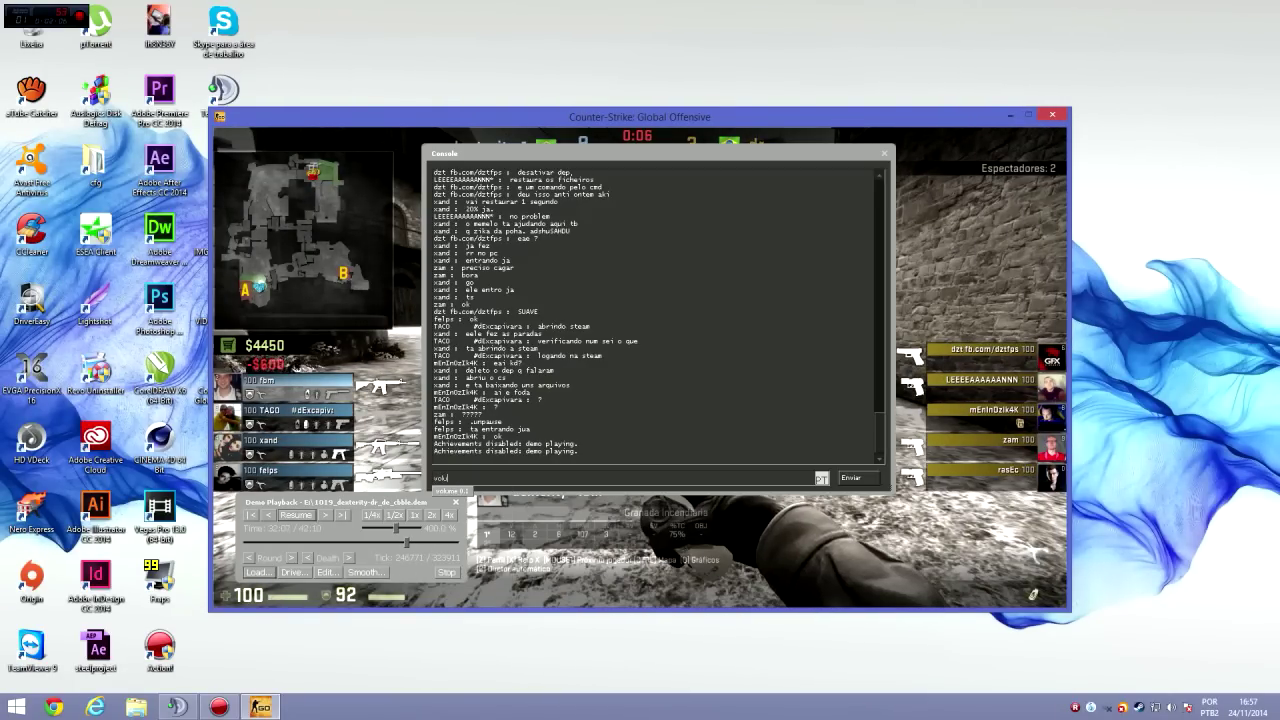
key("grave")
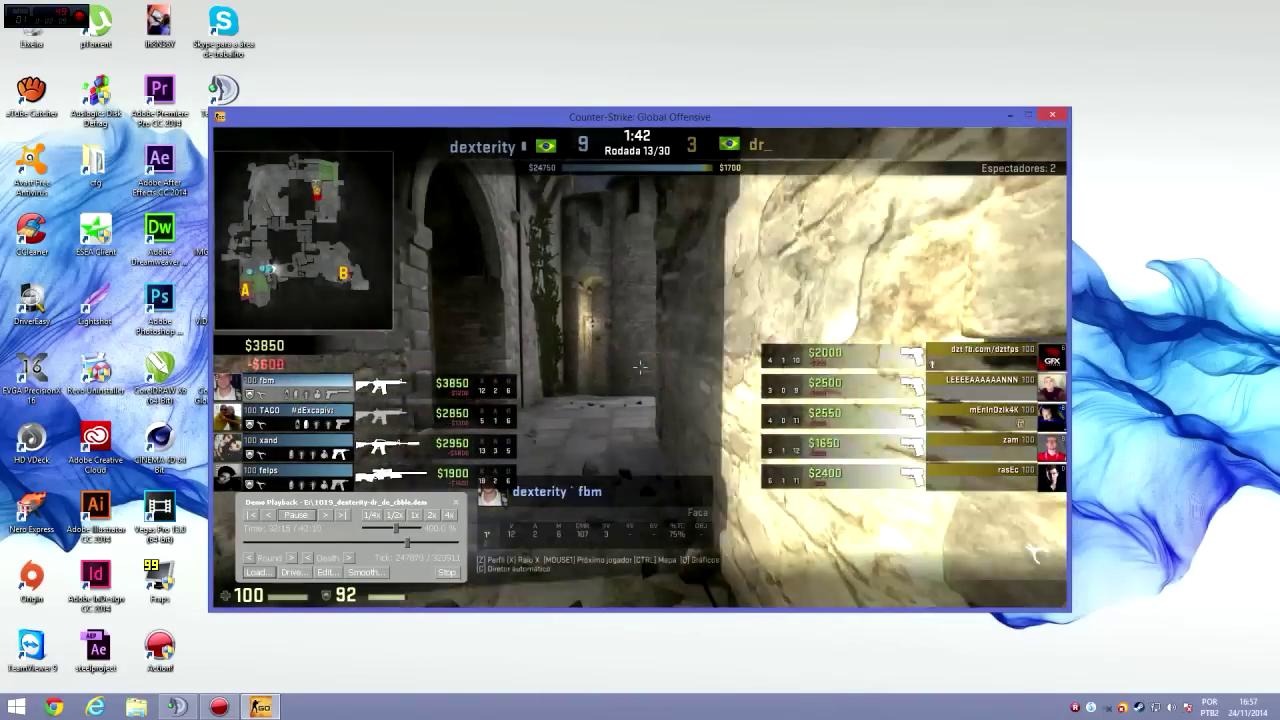
Pause the demo in round 13 and set the game volume to 1 with the console command "volume 1".
key("space")
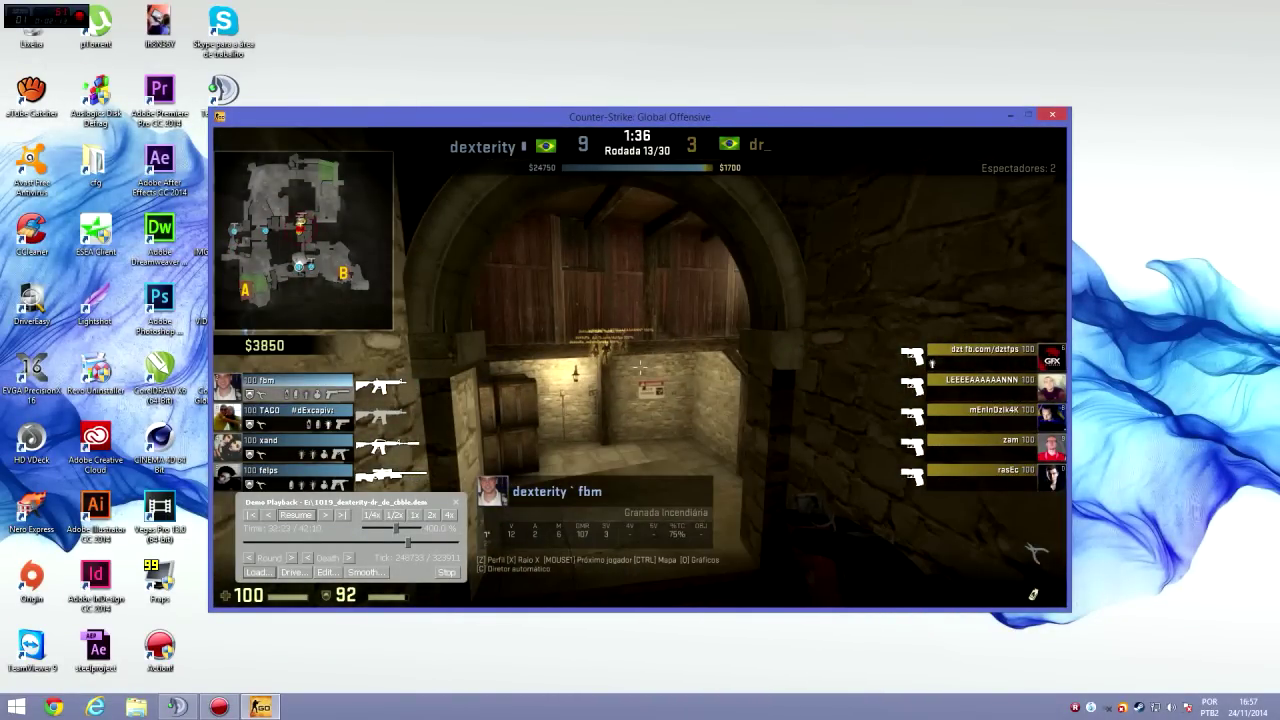
key("grave")
type("vo")
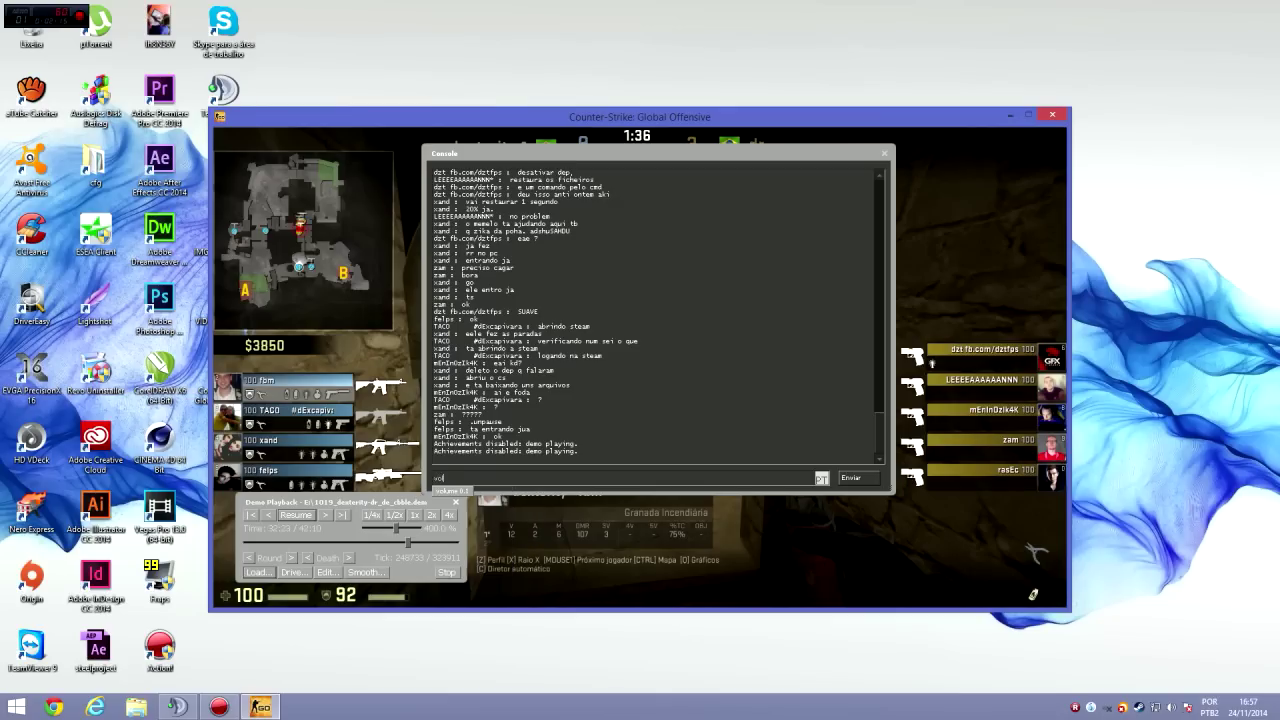
type("lume 1")
key("Return")
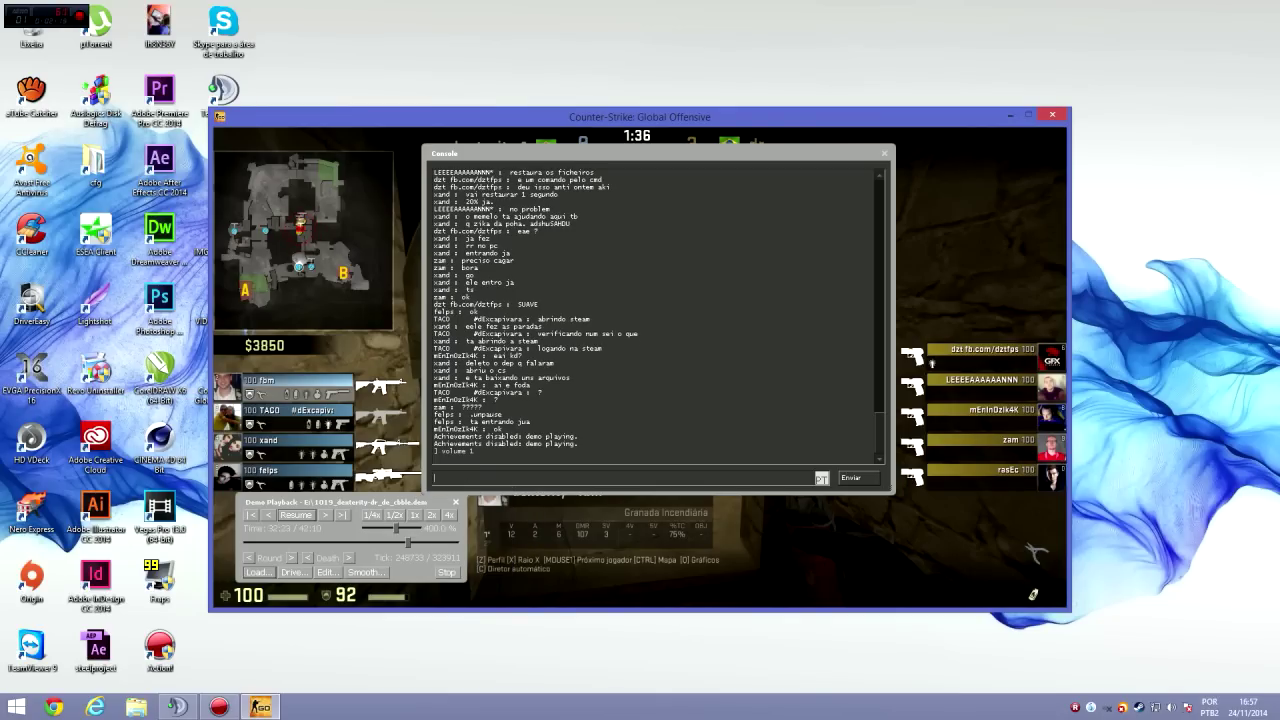
Run "cl_draw_only_deathnotices 1" in the console to hide most of the HUD, and close the console.
type("cl_draw")
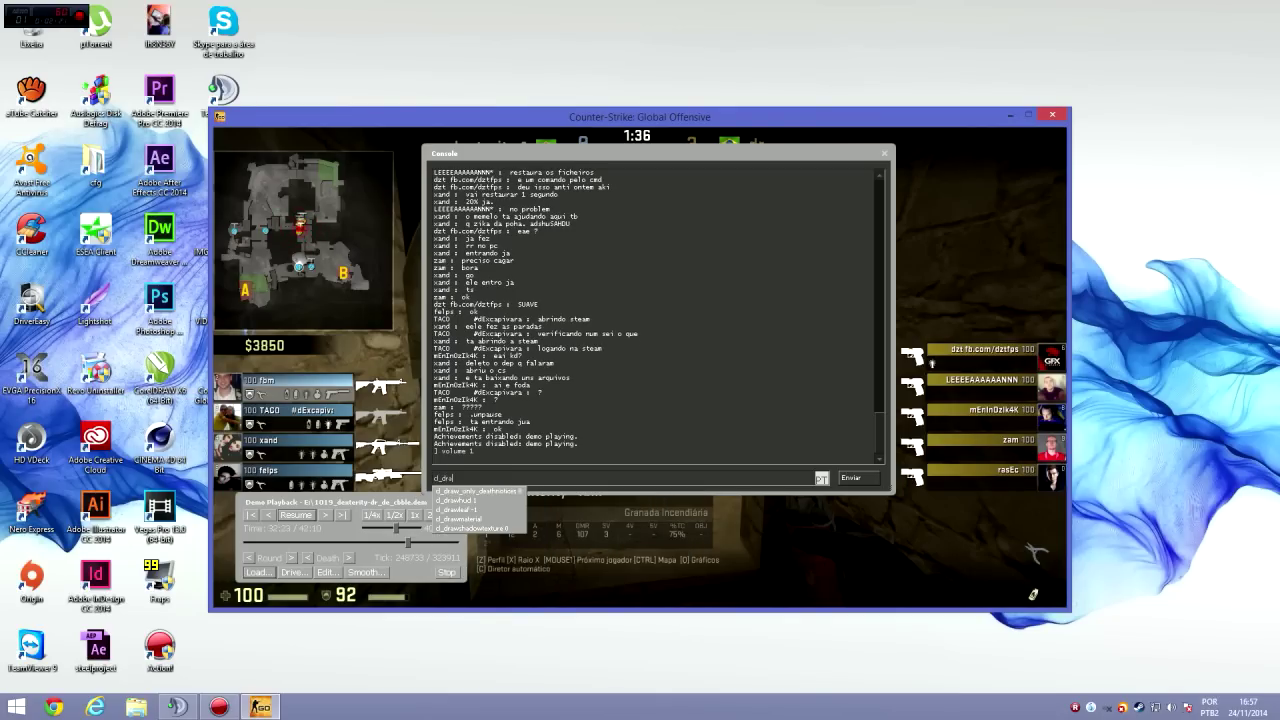
key("Tab")
type("1")
key("Return")
key("grave")
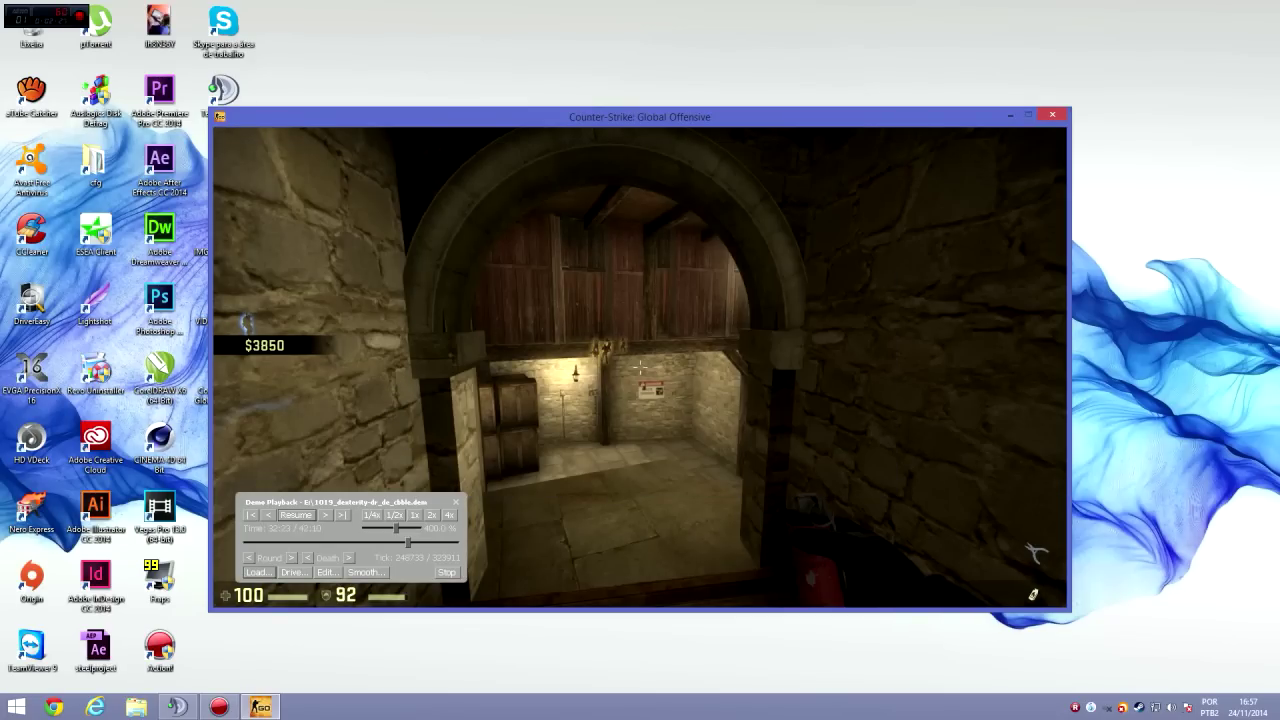
Hide and show the Demo Playback window again, and move it slightly upward off the health display.
key("shift+F2")
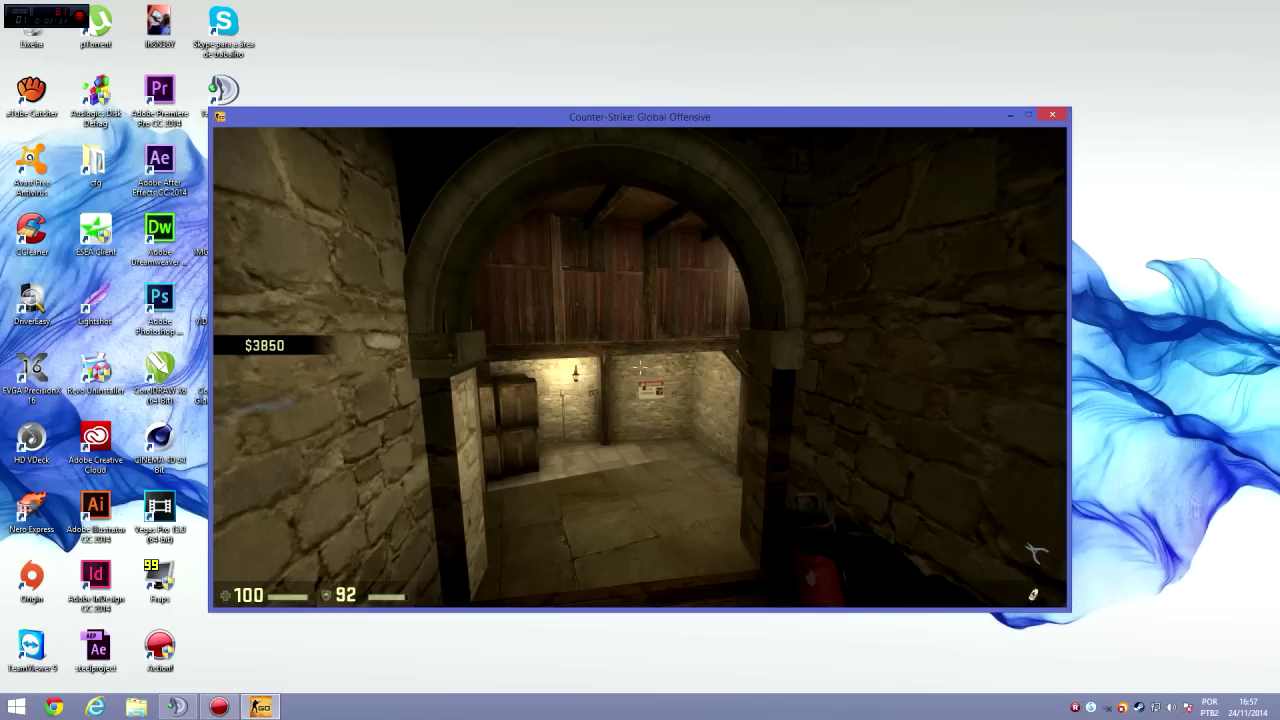
key("shift+F2")
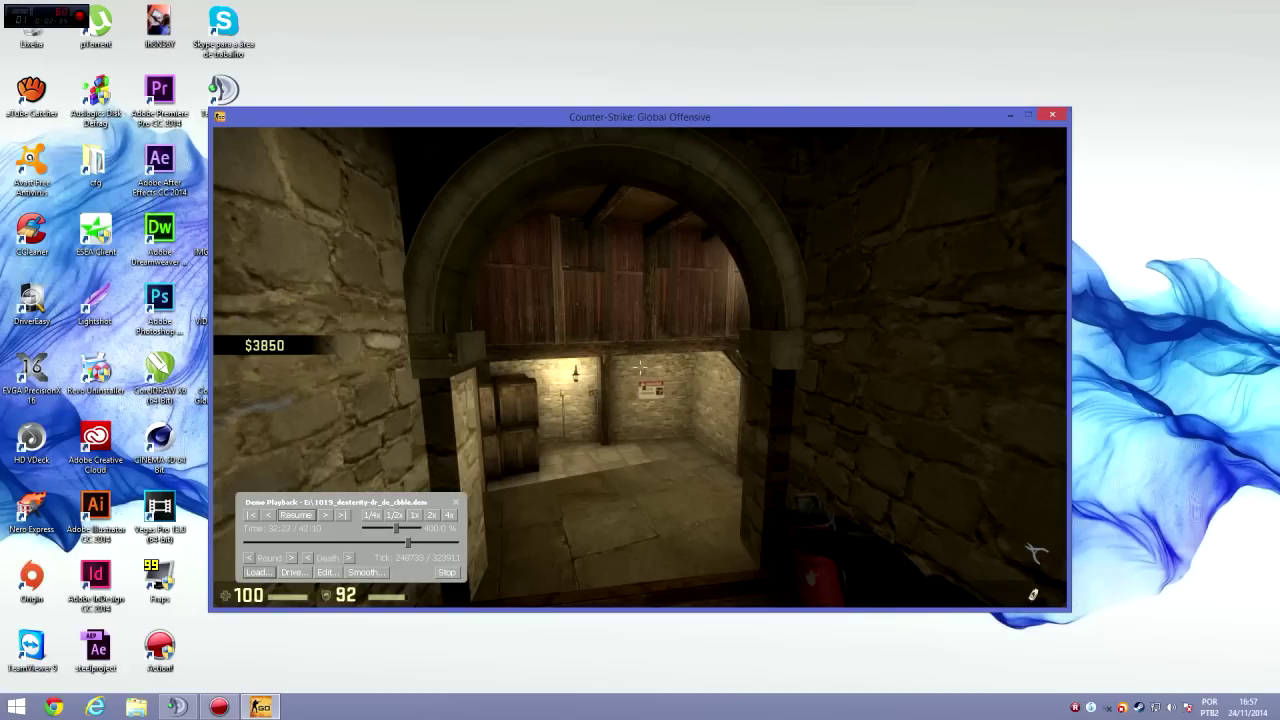
left_click_drag(350, 502, 353, 473)
key("grave")
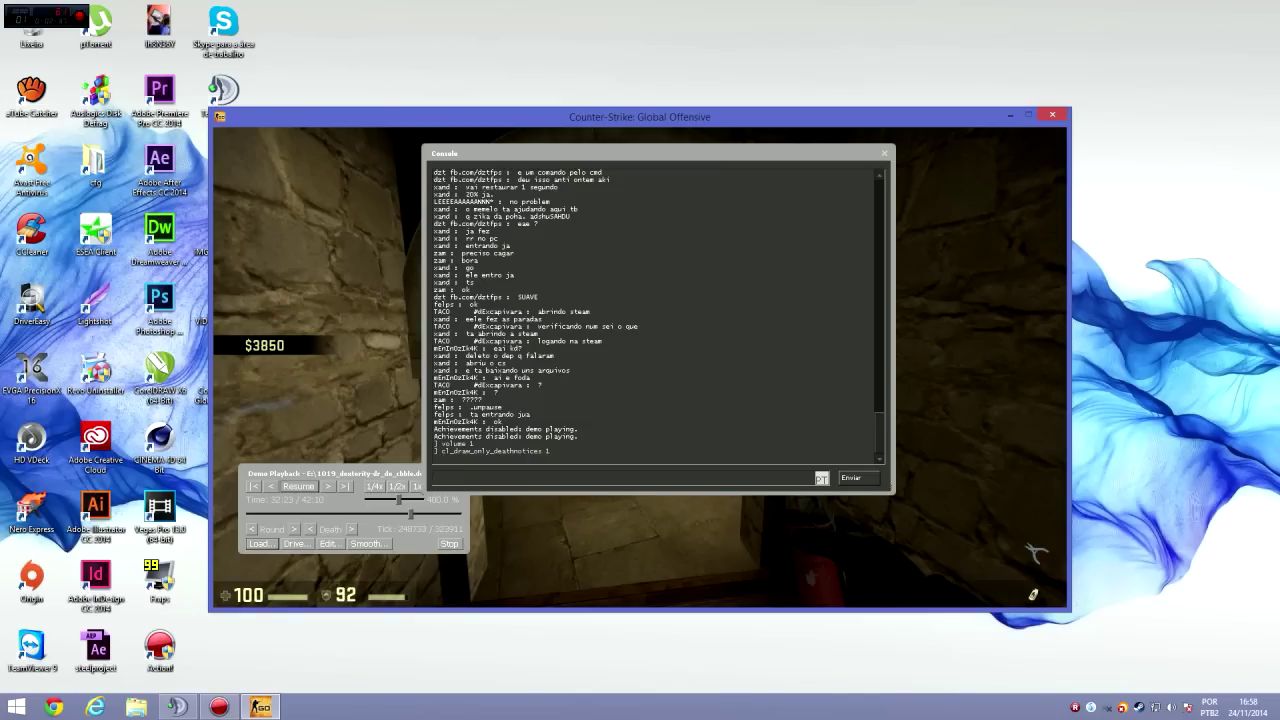
type("demo_time")
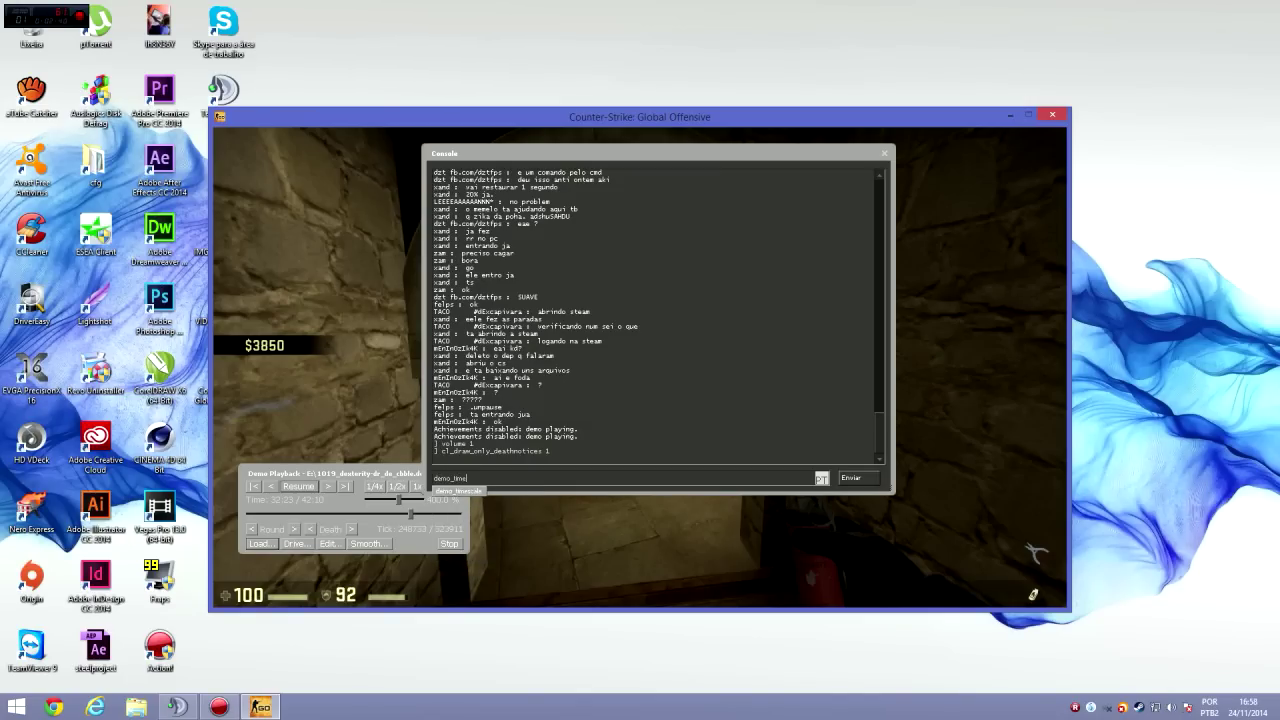
key("Tab")
type("0.25")
key("ctrl+a")
left_click(495, 478)
key("ctrl+a")
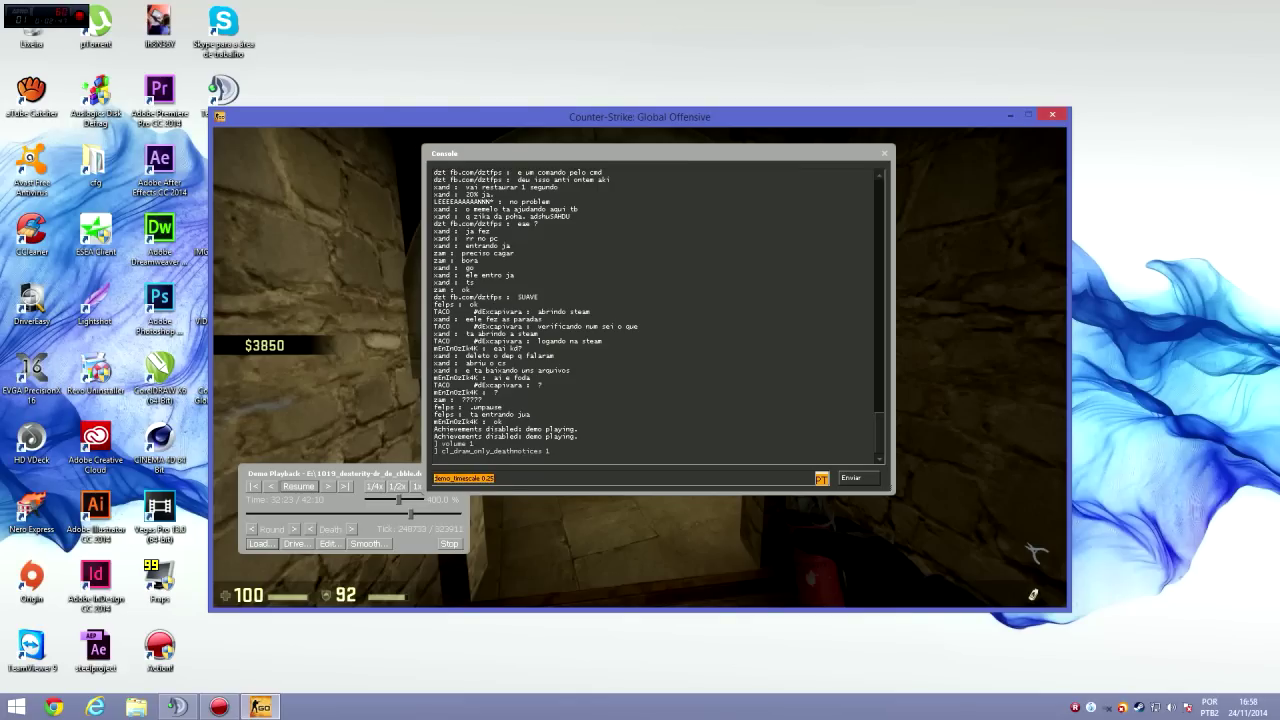
key("End")
left_click_drag(434, 478, 496, 478)
left_click(496, 478)
key("ctrl+a")
left_click(495, 478)
key("ctrl+a")
key("Escape")
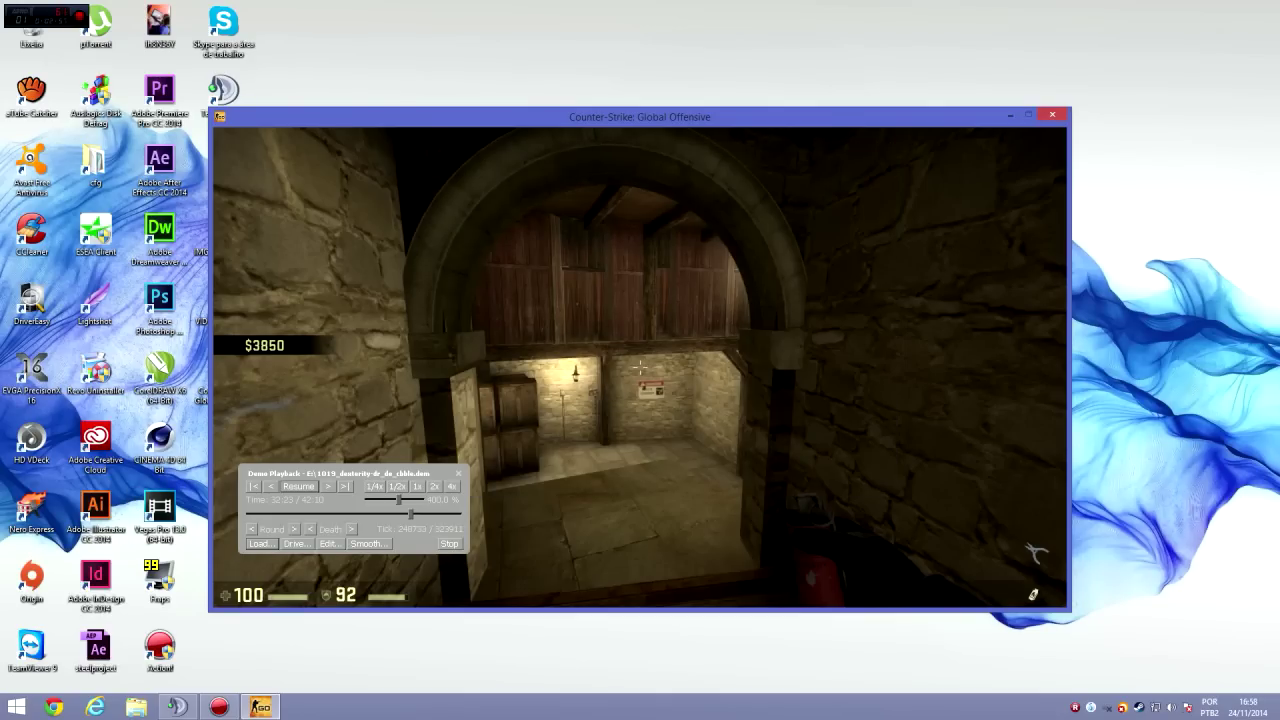
Set the demo speed to 1/4x, play a short stretch of the demo, and pause it.
left_click(374, 486)
left_click(298, 486)
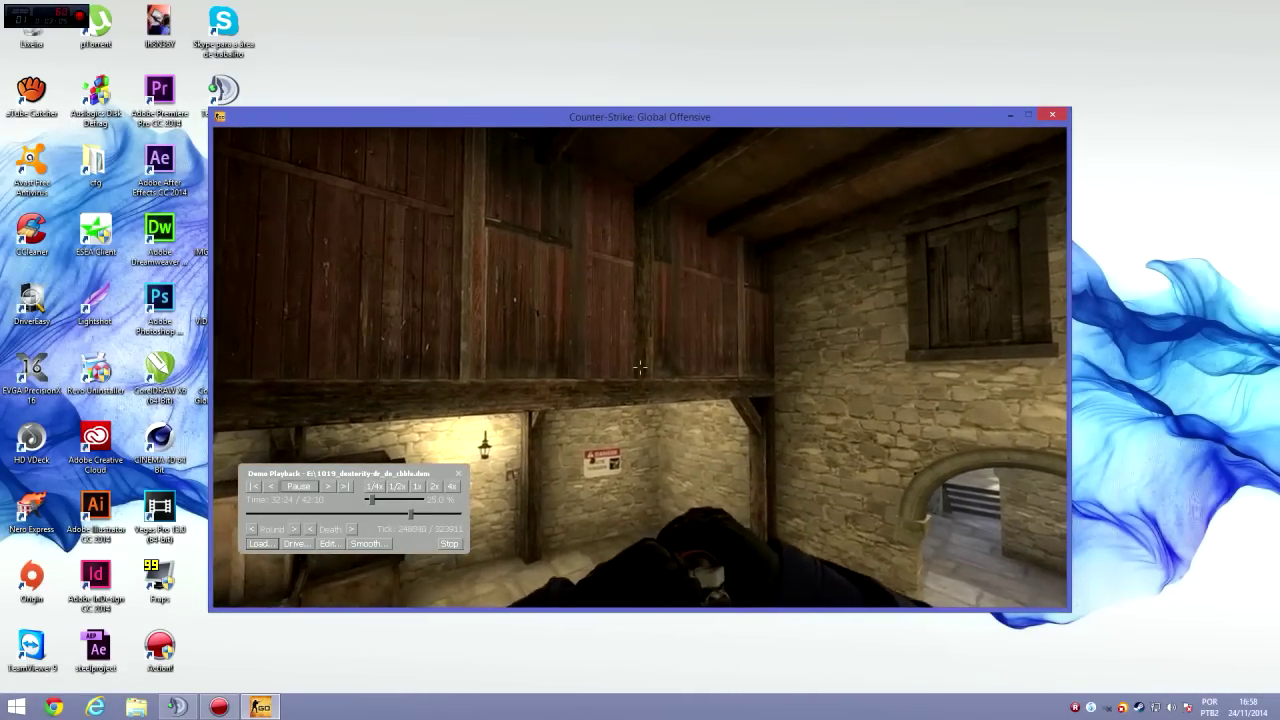
left_click(298, 486)
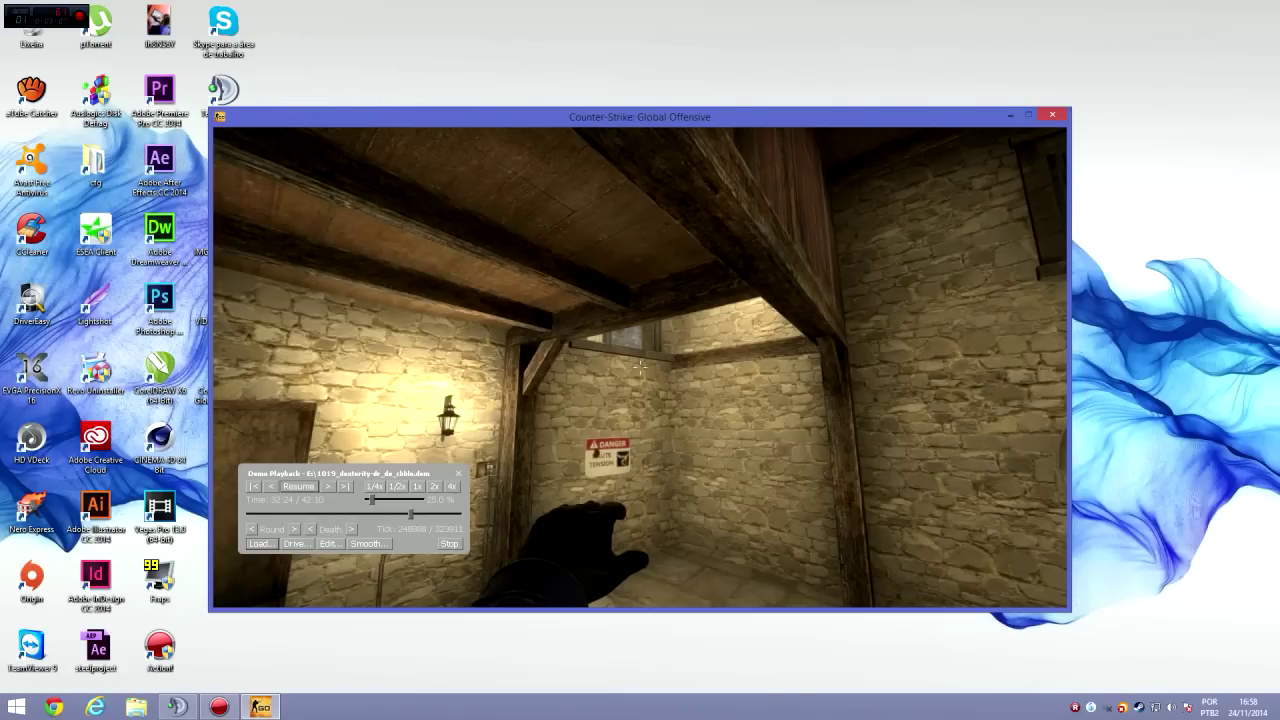
Jump the demo back to the start of the round and resume playback at 4x speed.
left_click(251, 529)
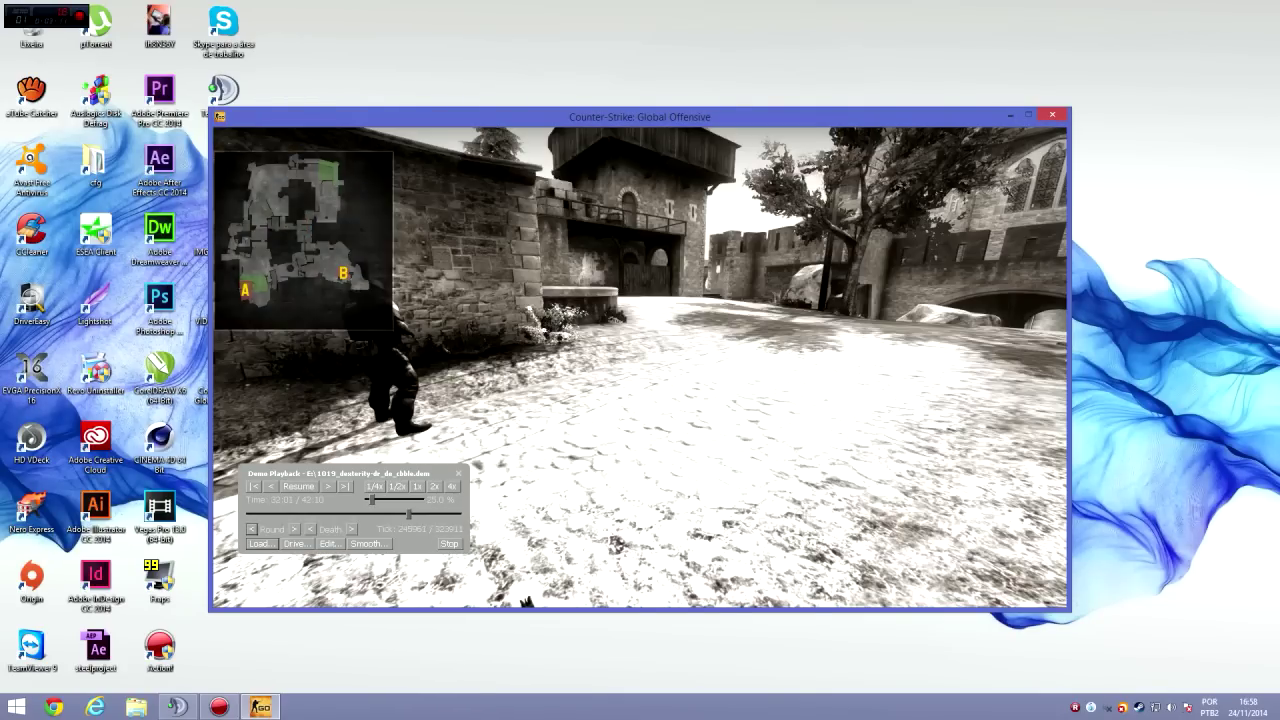
left_click(451, 486)
left_click(298, 486)
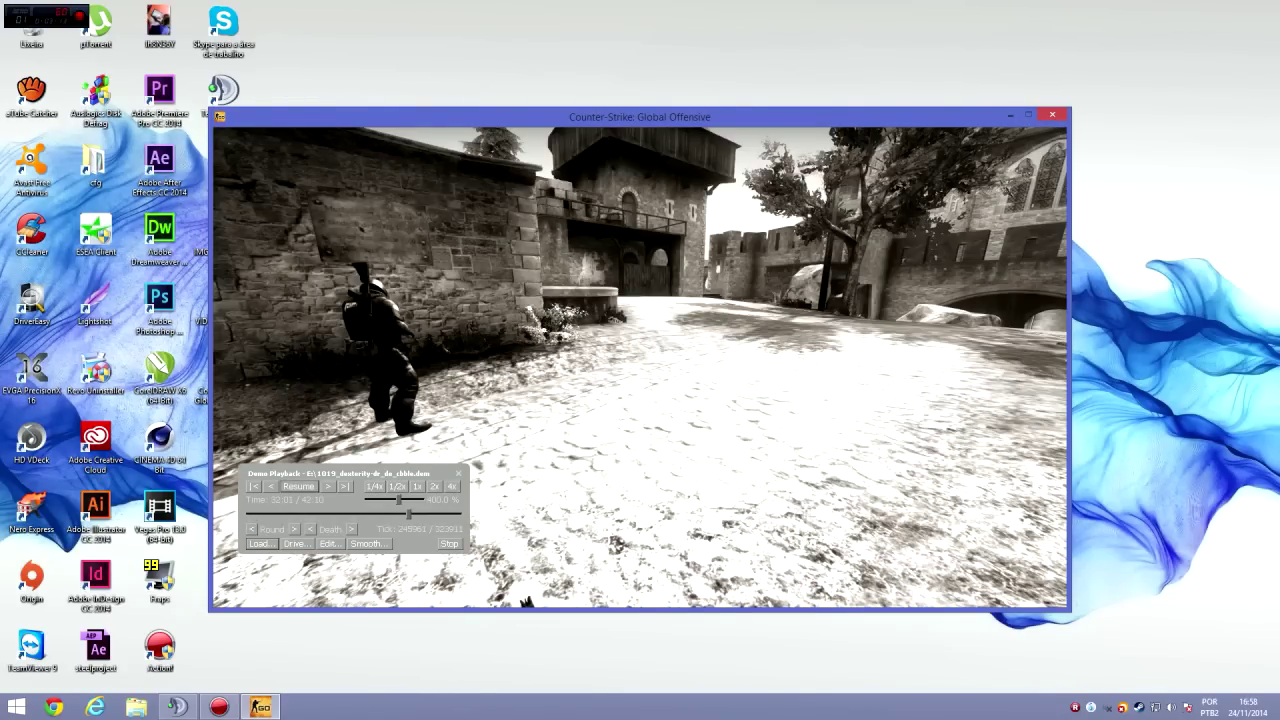
Mute the game by running "volume 0" in the console, and close the console.
key("grave")
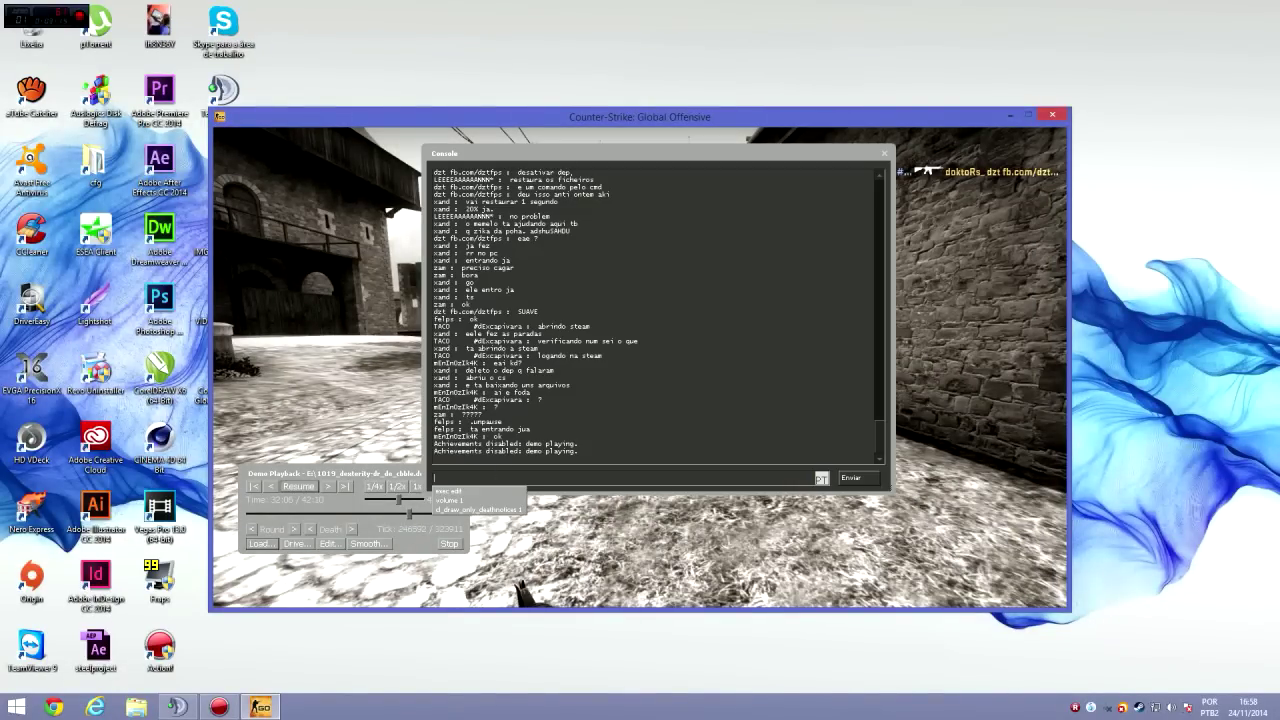
type("volume 0")
key("Return")
key("grave")
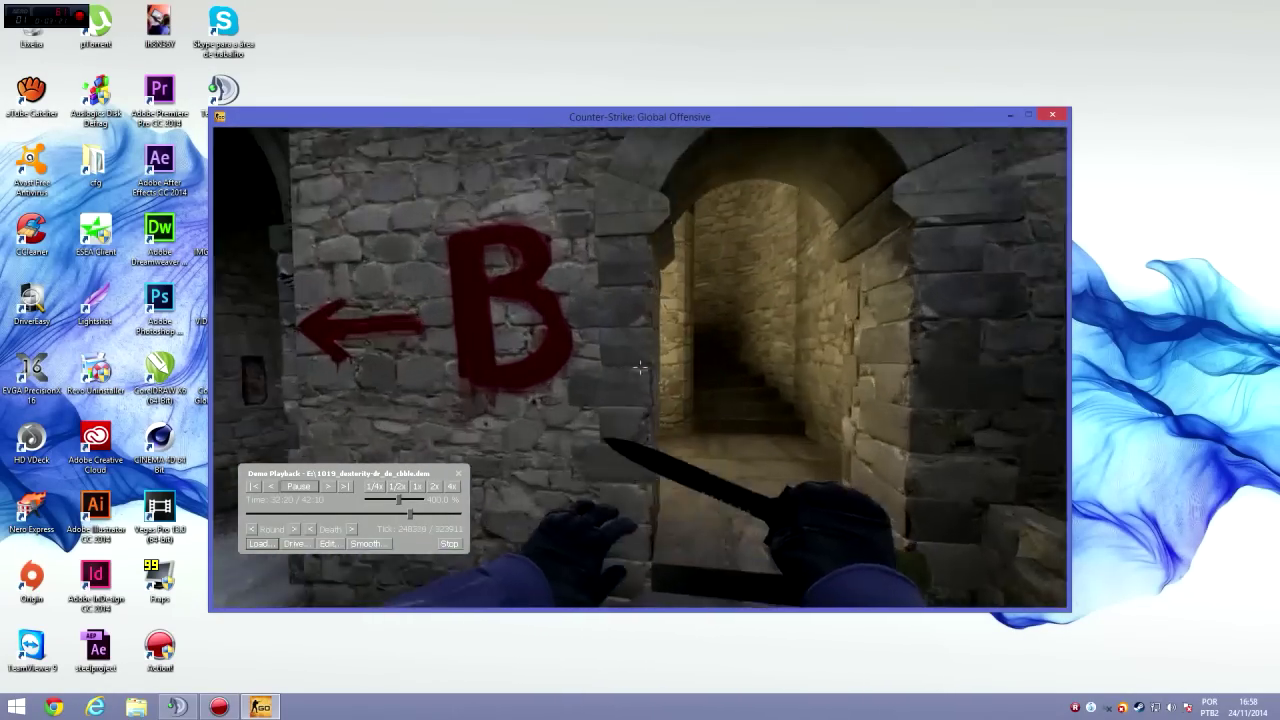
Pause the demo at 32:22 and set the playback speed to 1x.
key("grave")
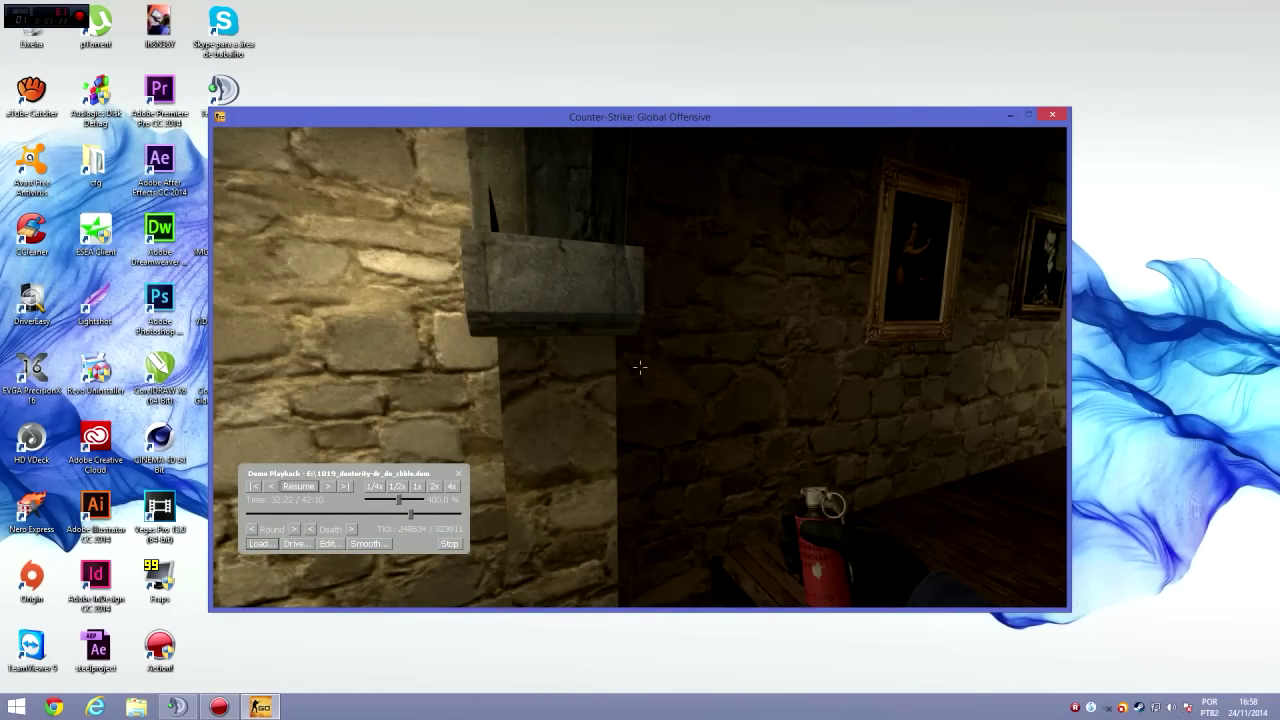
left_click(417, 486)
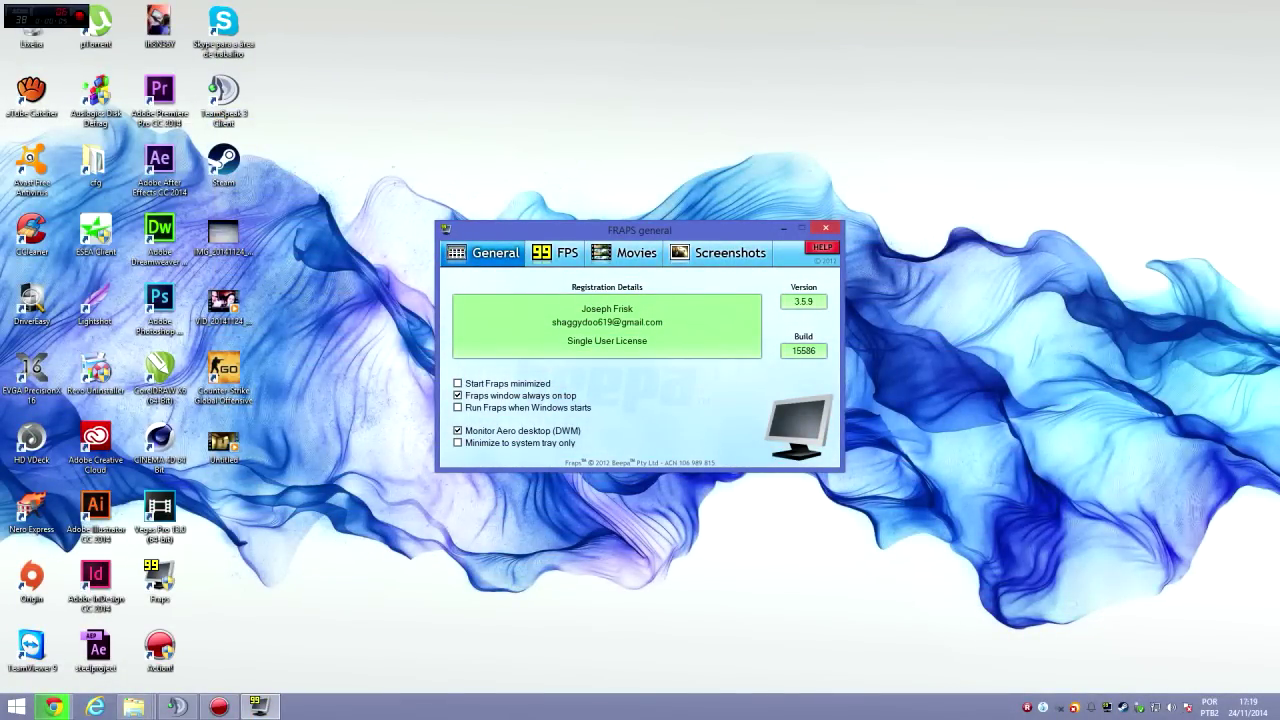
In the Fraps movie settings, set the video capture hotkey to F9, the custom frame rate to 100 fps, and sound capture to Stereo.
left_click(624, 253)
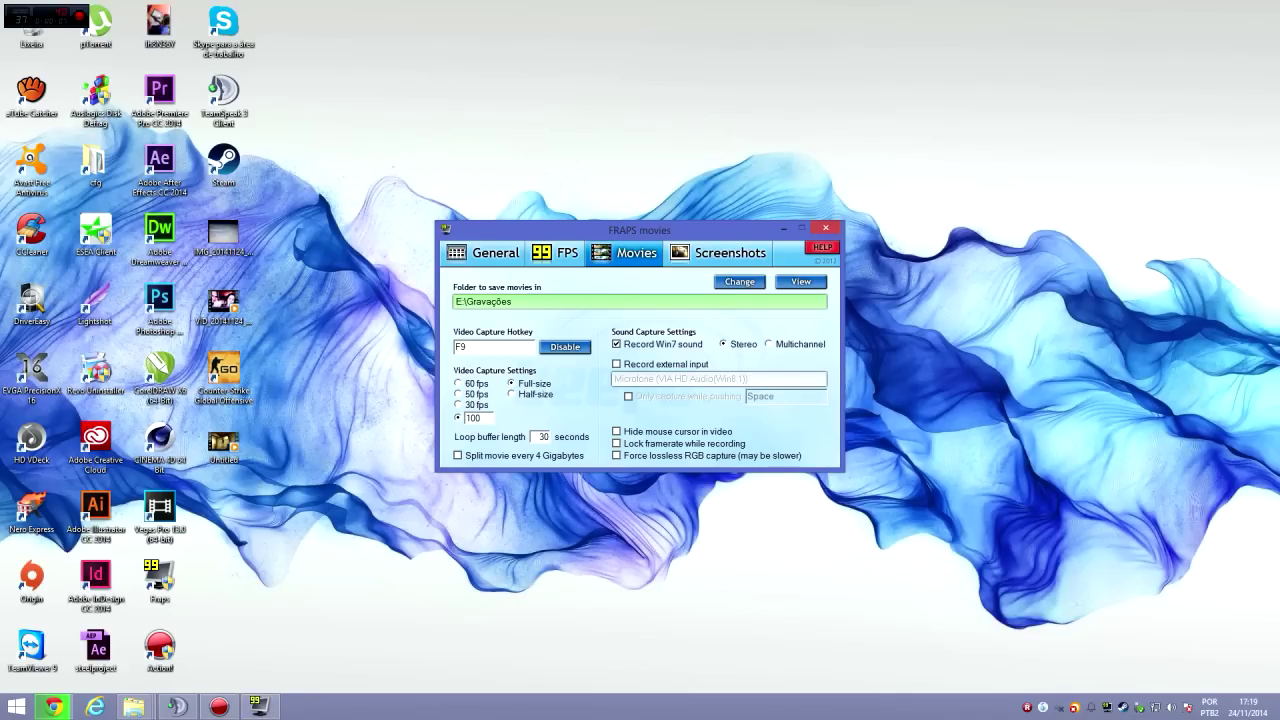
left_click(494, 347)
key("F9")
left_click_drag(482, 418, 463, 418)
key("Tab")
key("Tab")
left_click(457, 418)
left_click(743, 344)
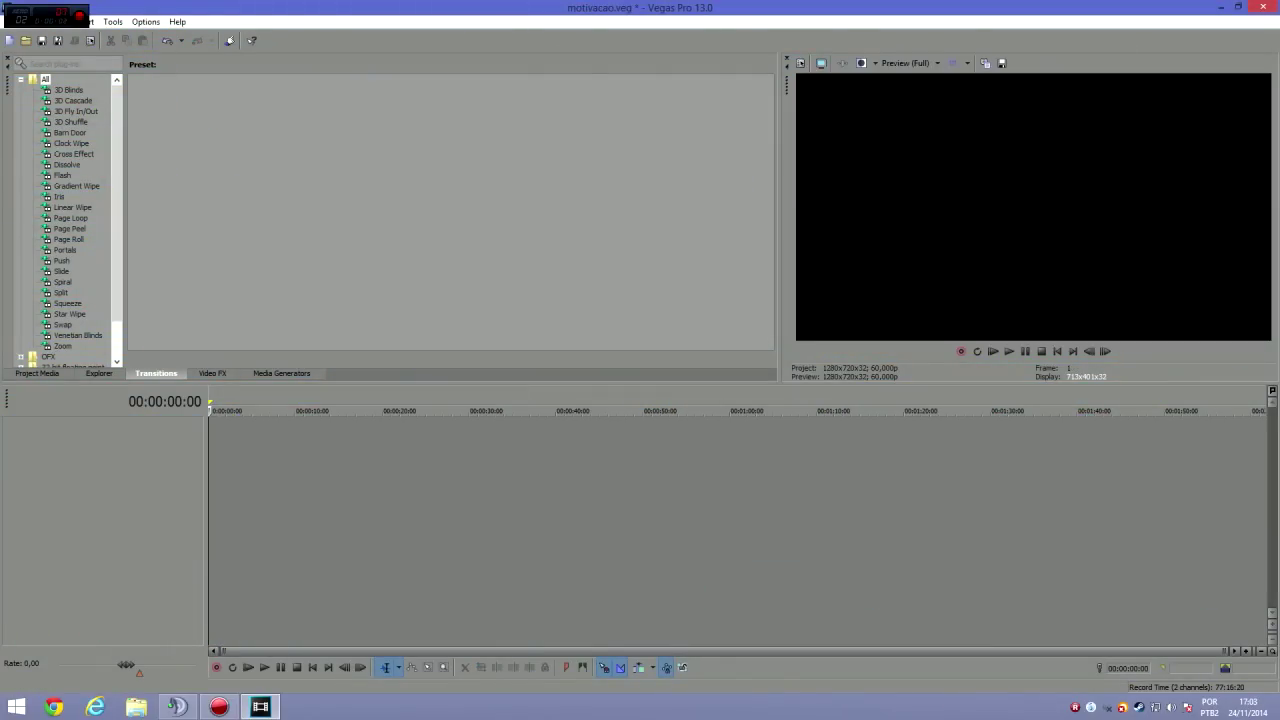
In Vegas Pro, start a new project without saving motivacao.veg, and move the New Project dialog aside.
left_click(4, 21)
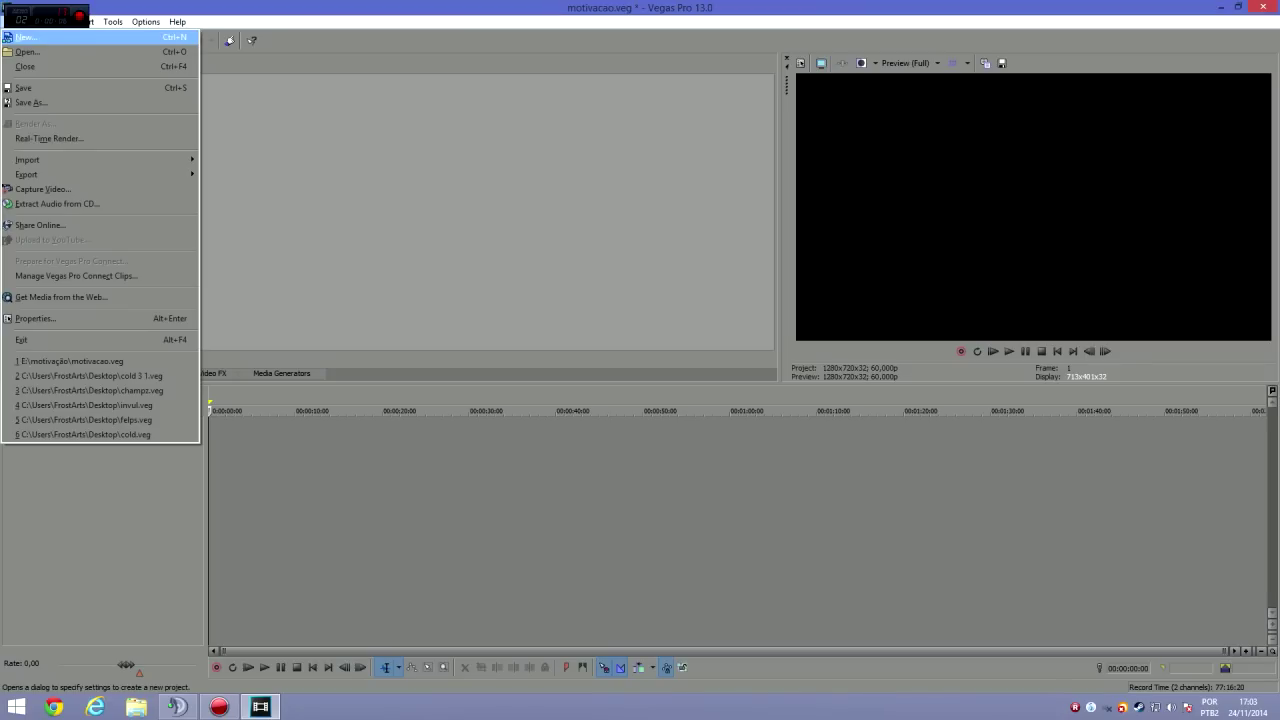
left_click(25, 37)
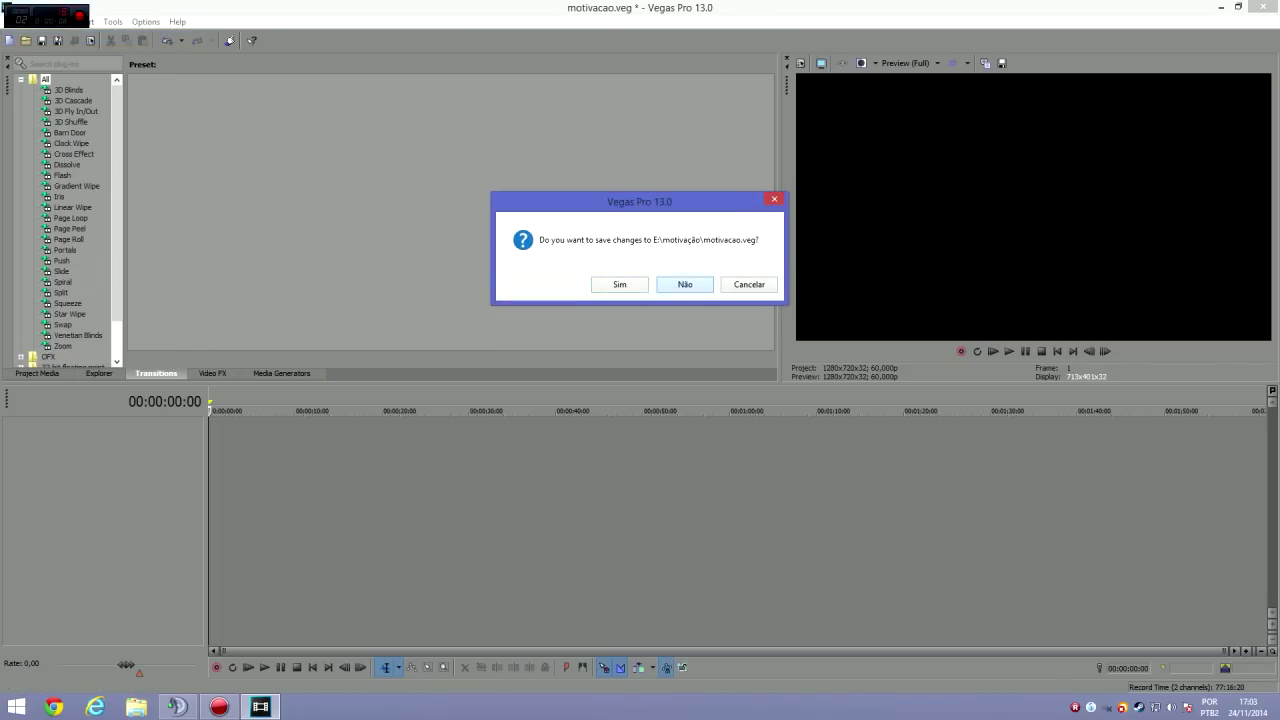
left_click(685, 284)
left_click_drag(639, 102, 572, 127)
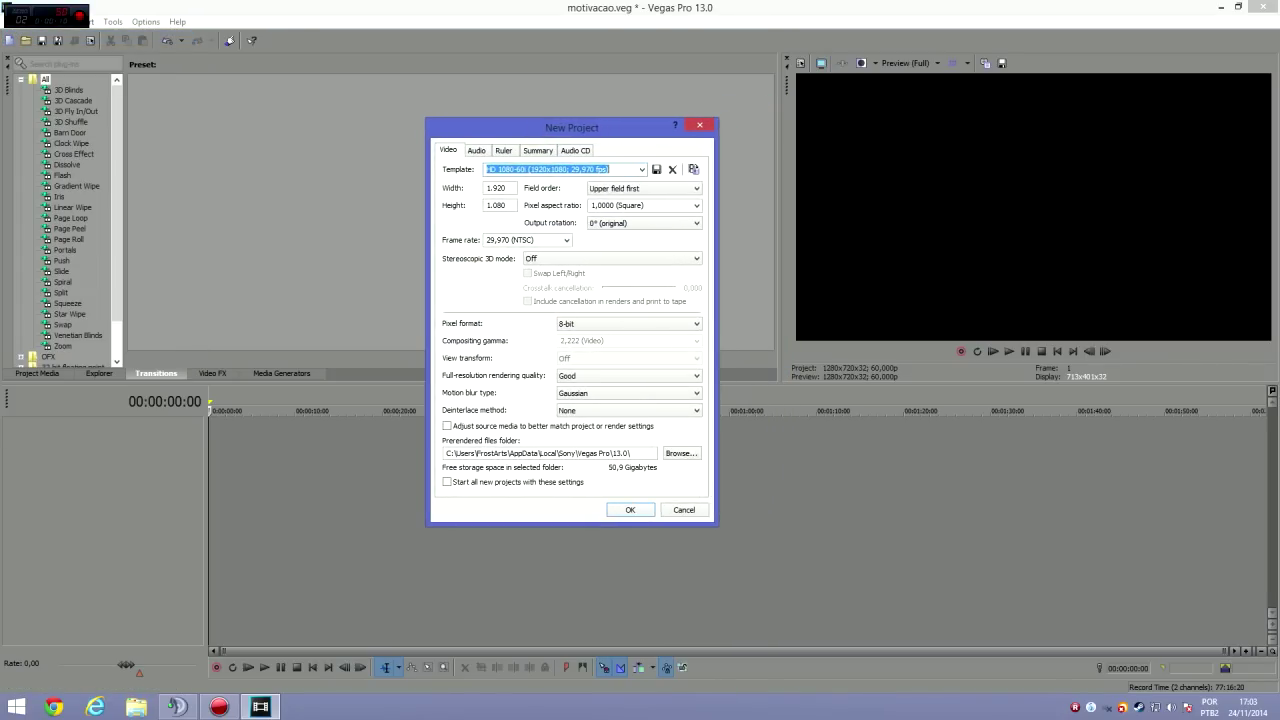
Set the new project's width to 1280, height to 720, and frame rate to 60 fps.
key("Tab")
double_click(496, 205)
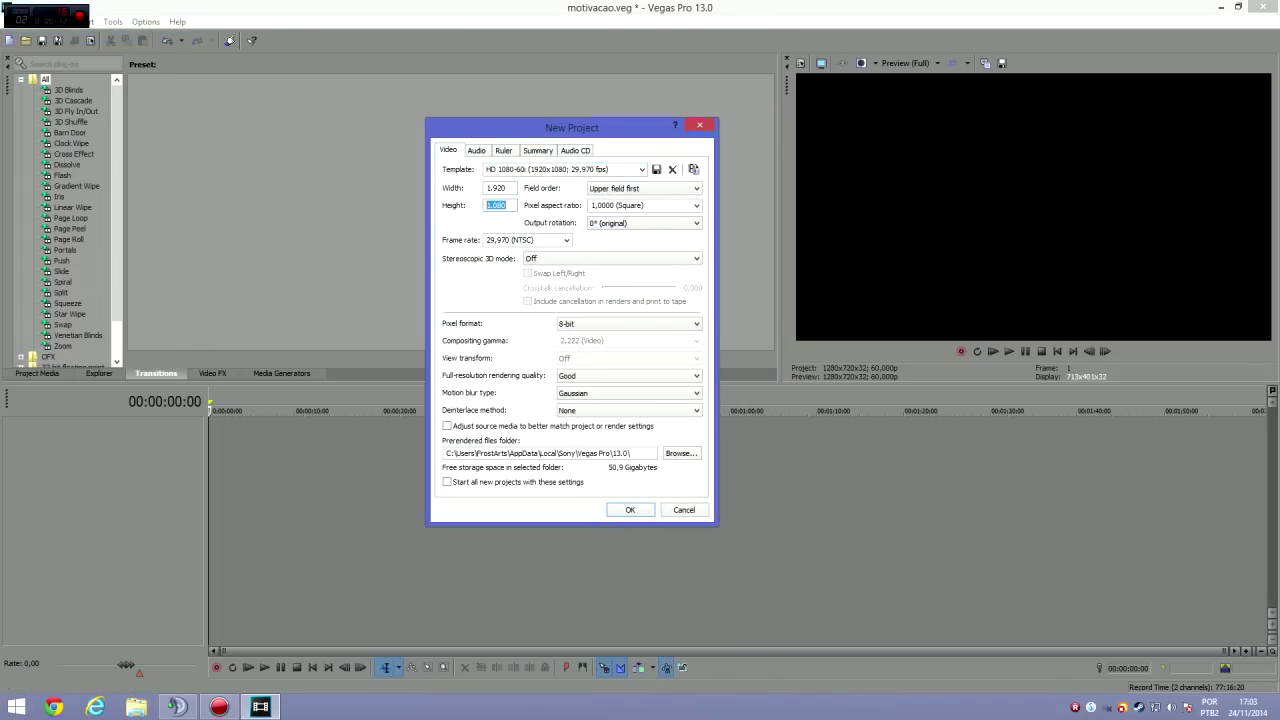
double_click(496, 188)
type("1280")
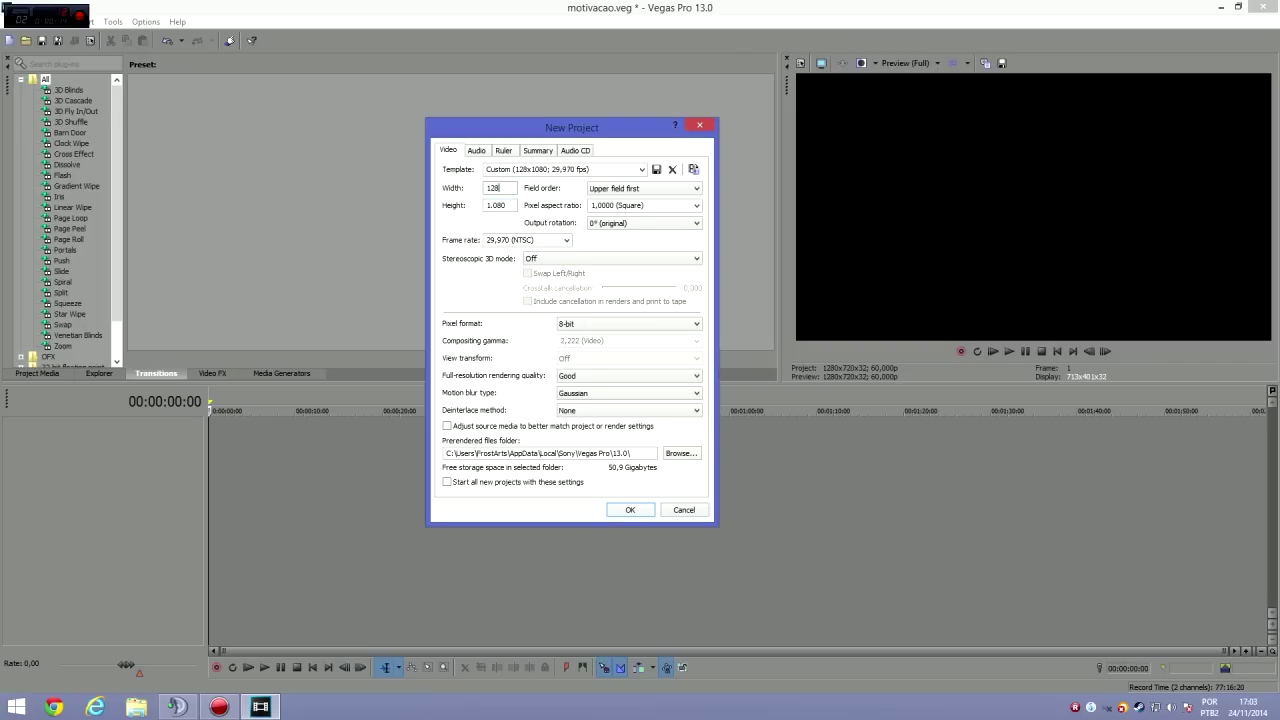
key("Tab")
type("720")
key("Tab")
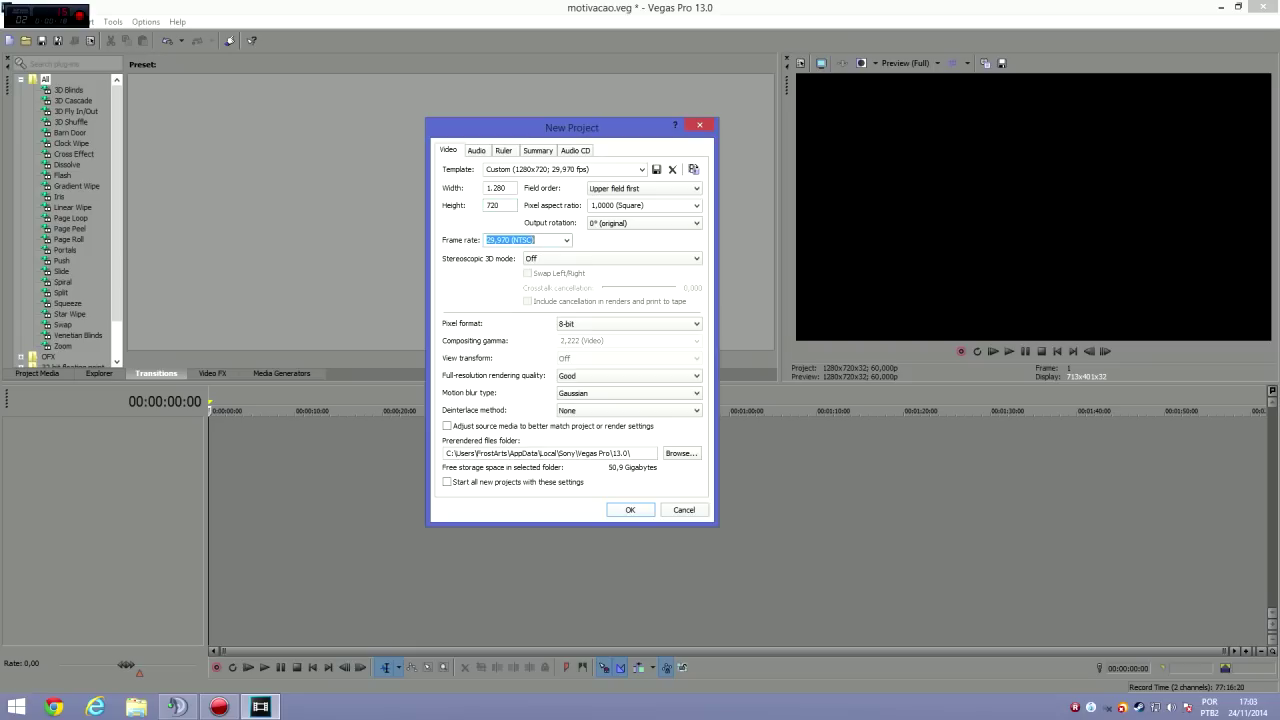
type("60")
Set full-resolution rendering quality to Best, make these settings the default for all new projects, and create the project.
left_click(628, 375)
left_click(628, 414)
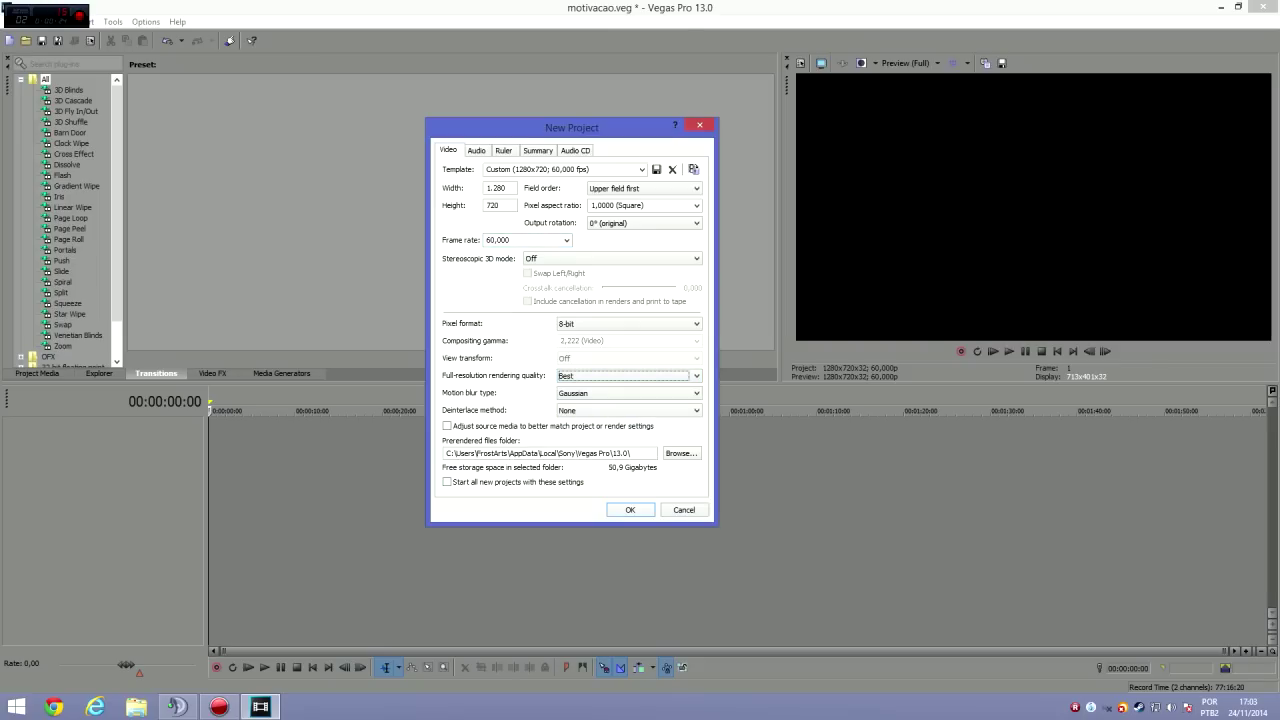
left_click(447, 482)
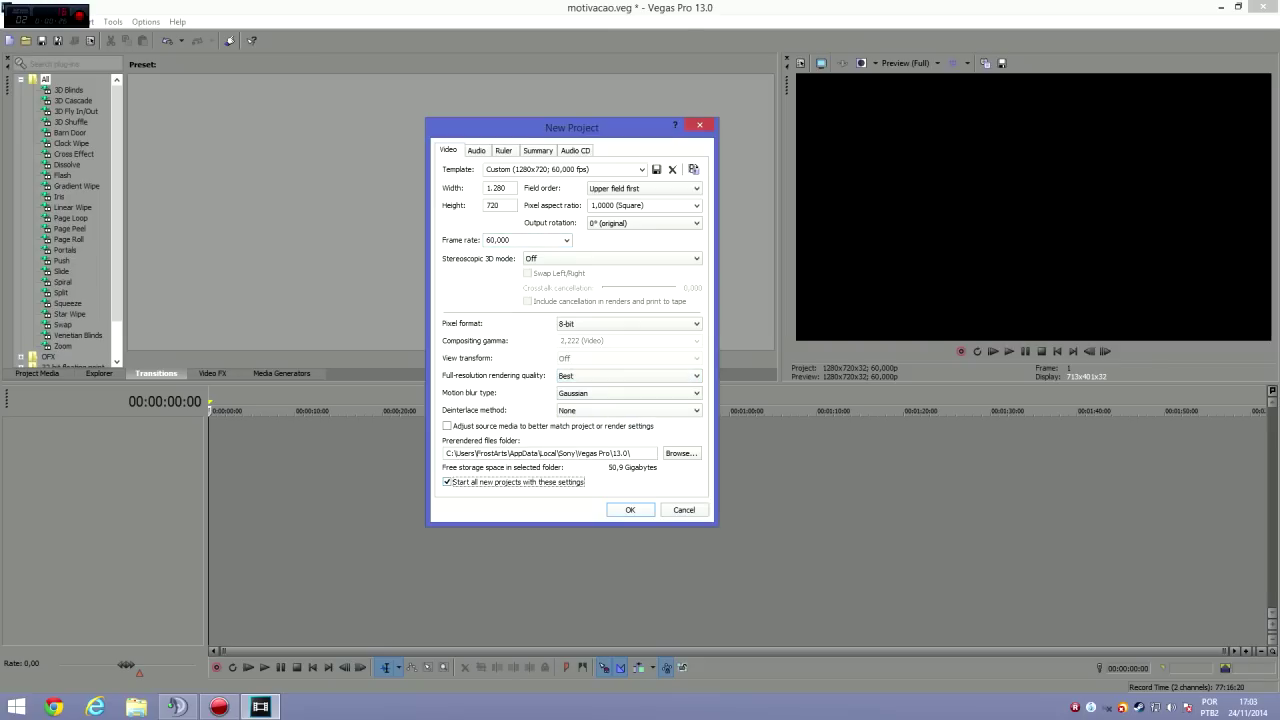
left_click(630, 510)
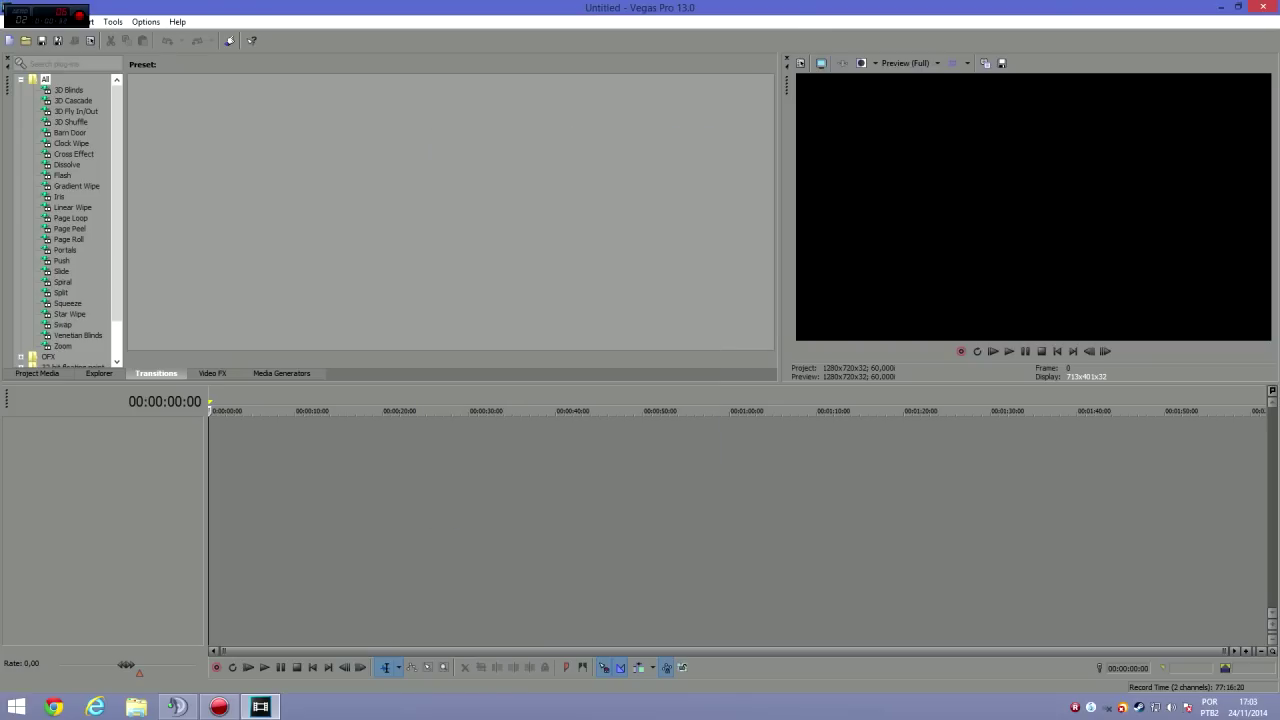
left_click(136, 707)
double_click(505, 150)
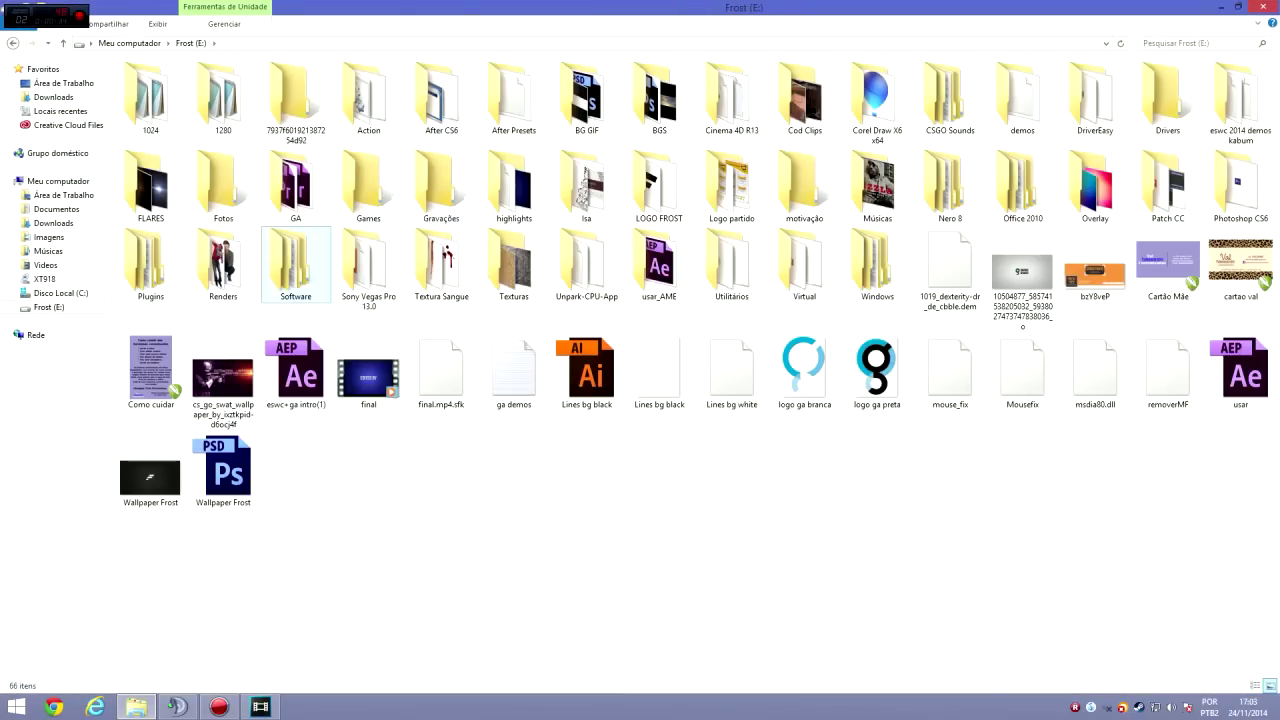
double_click(441, 186)
left_click(150, 104)
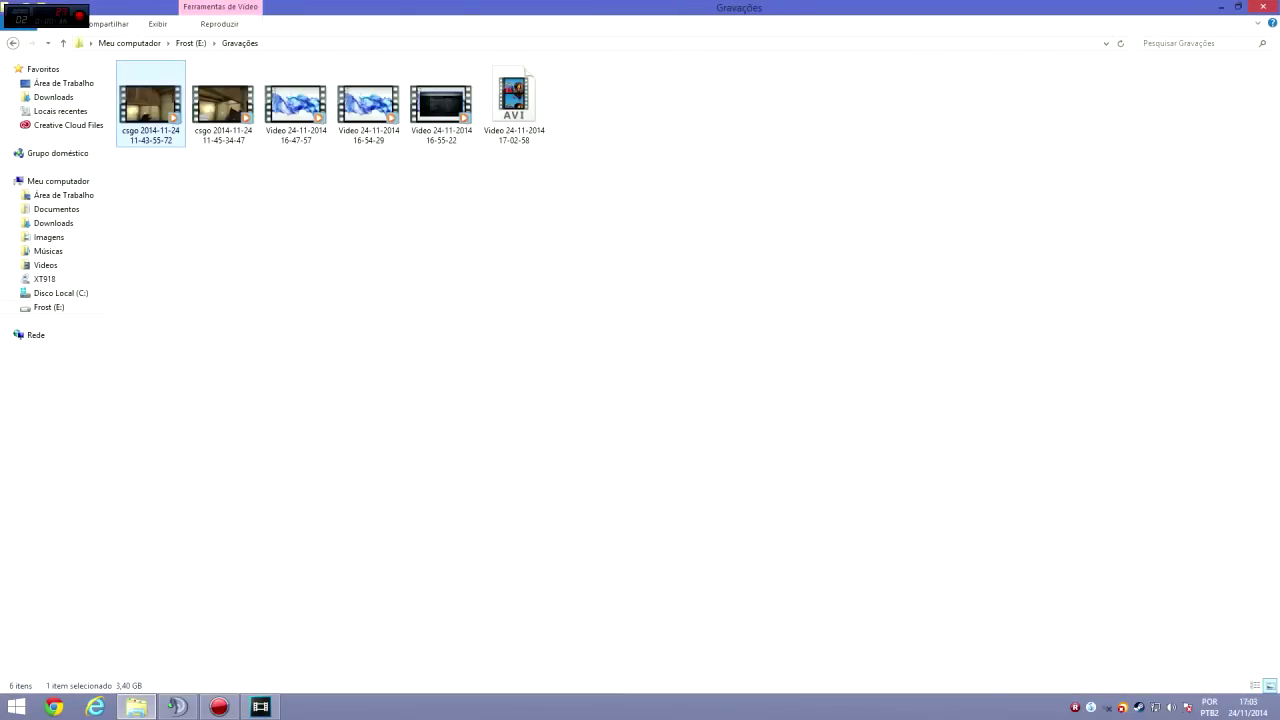
left_click_drag(150, 103, 212, 440)
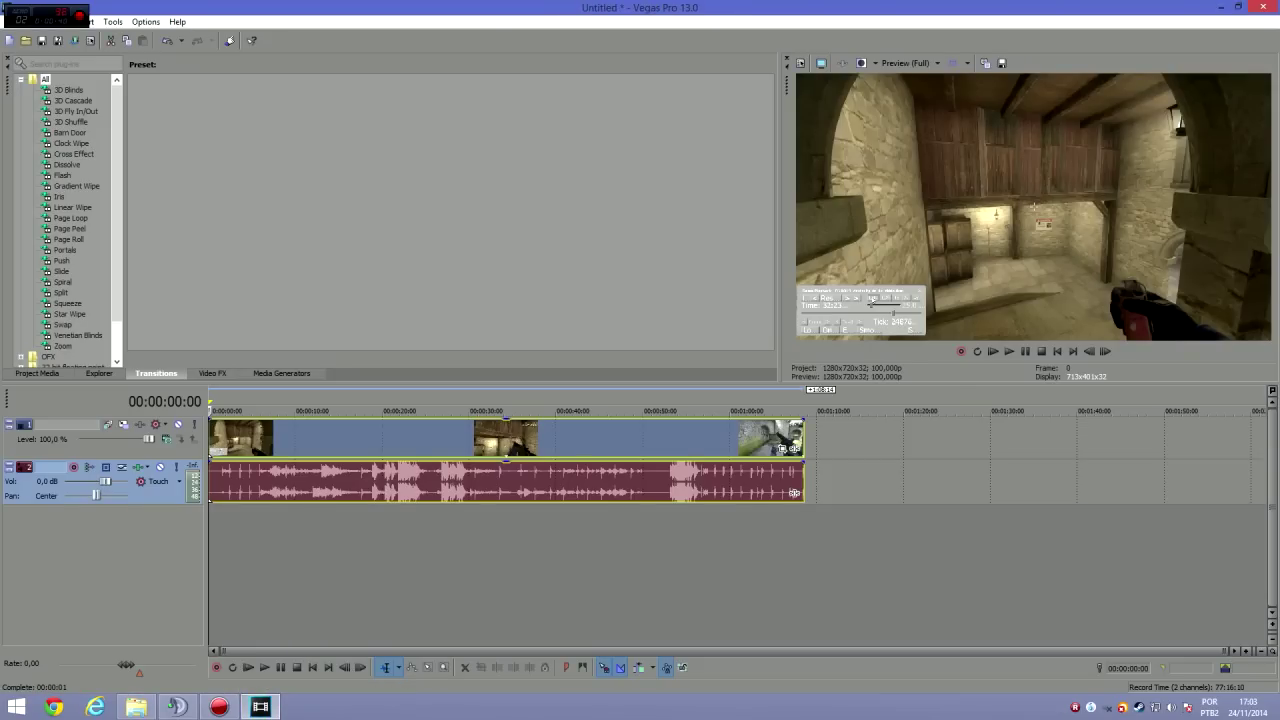
Split the recording at 00:00:02:05, delete the opening piece with the demo overlay, and move the rest to the timeline start.
key("space")
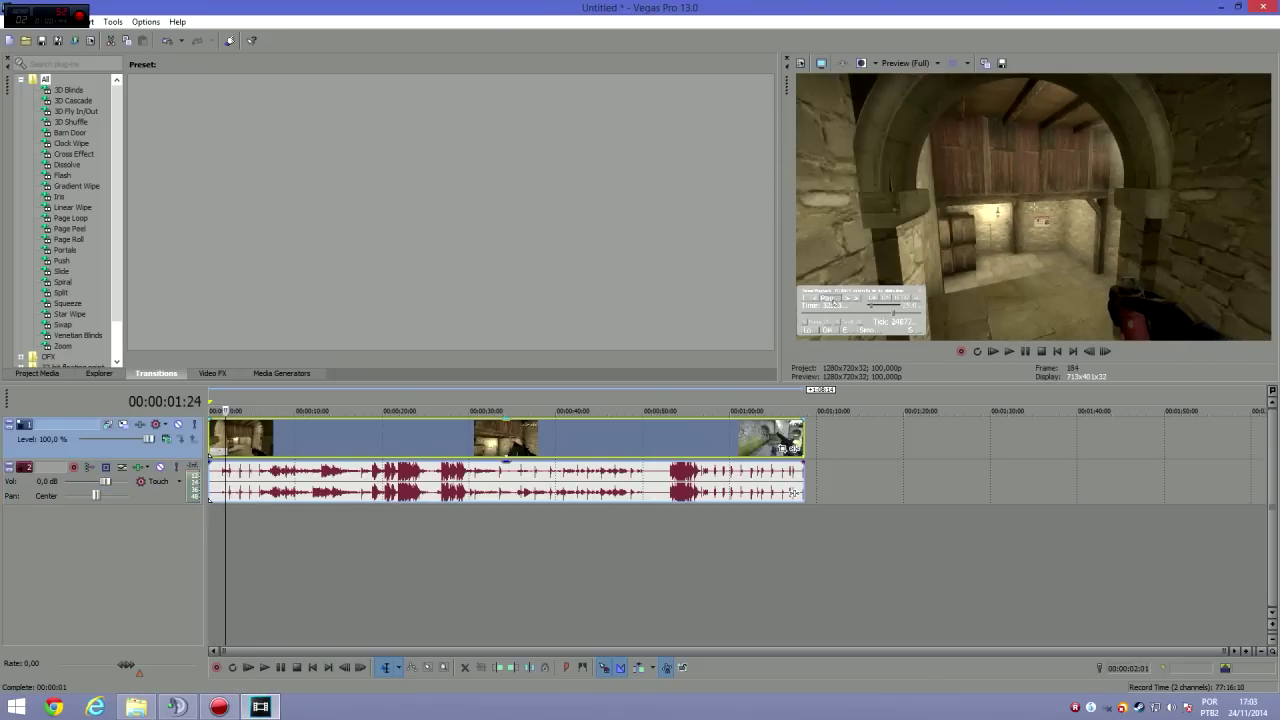
key("space")
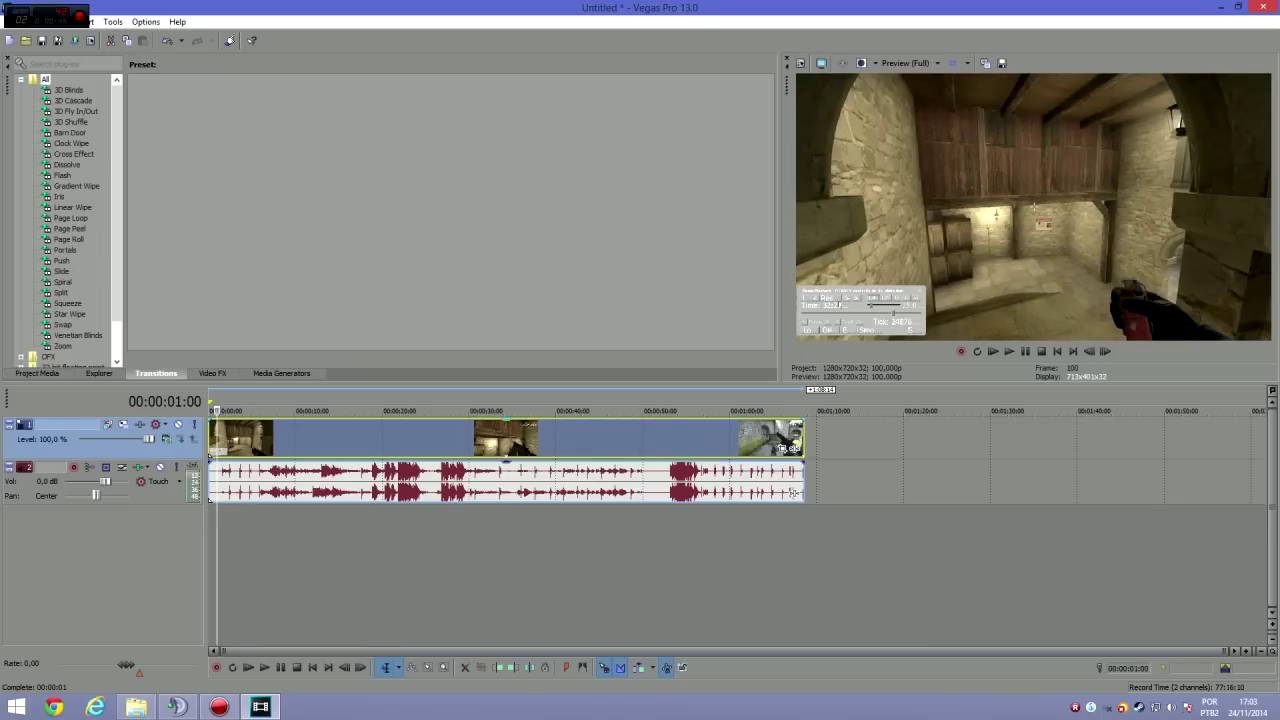
key("space")
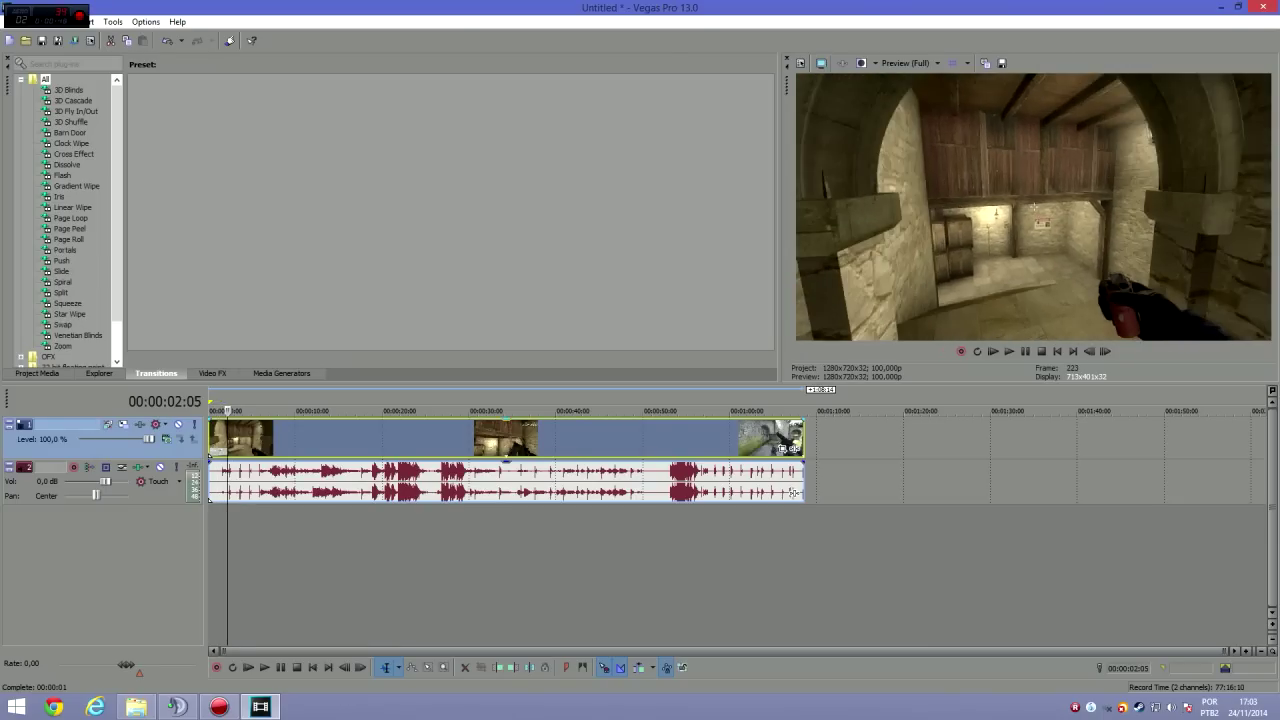
key("s")
left_click(214, 438)
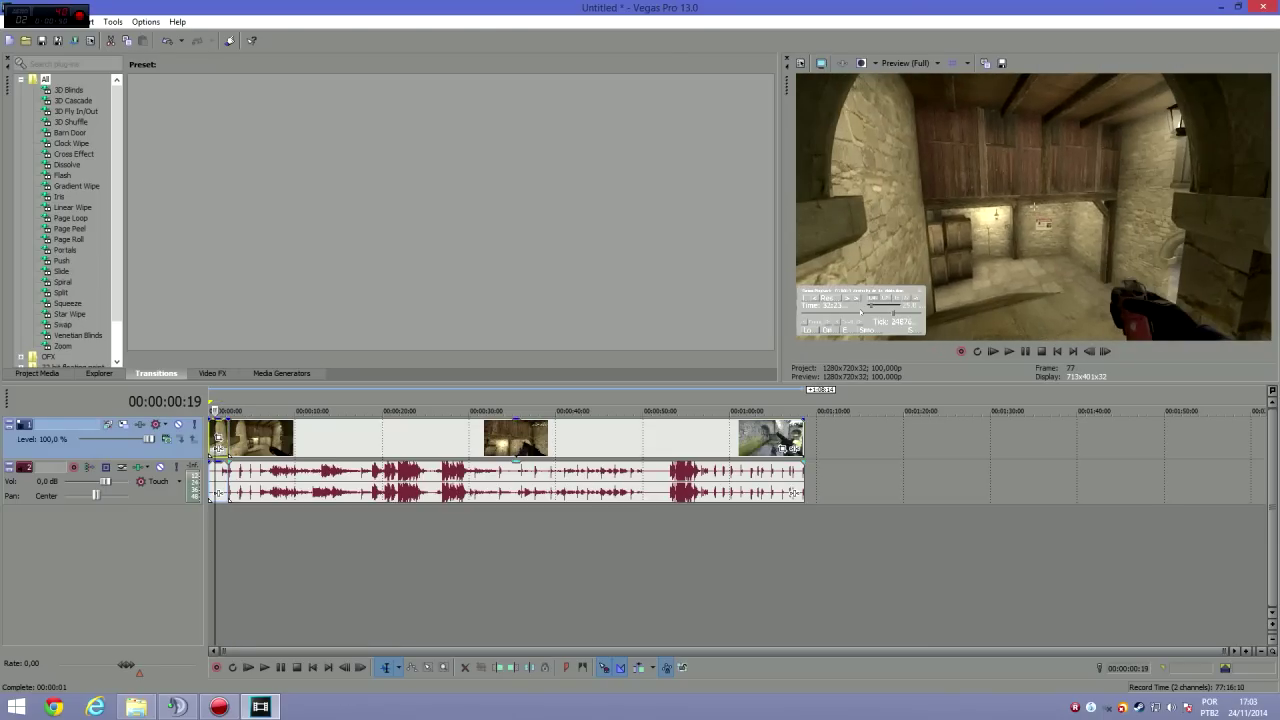
key("Delete")
left_click_drag(793, 492, 773, 492)
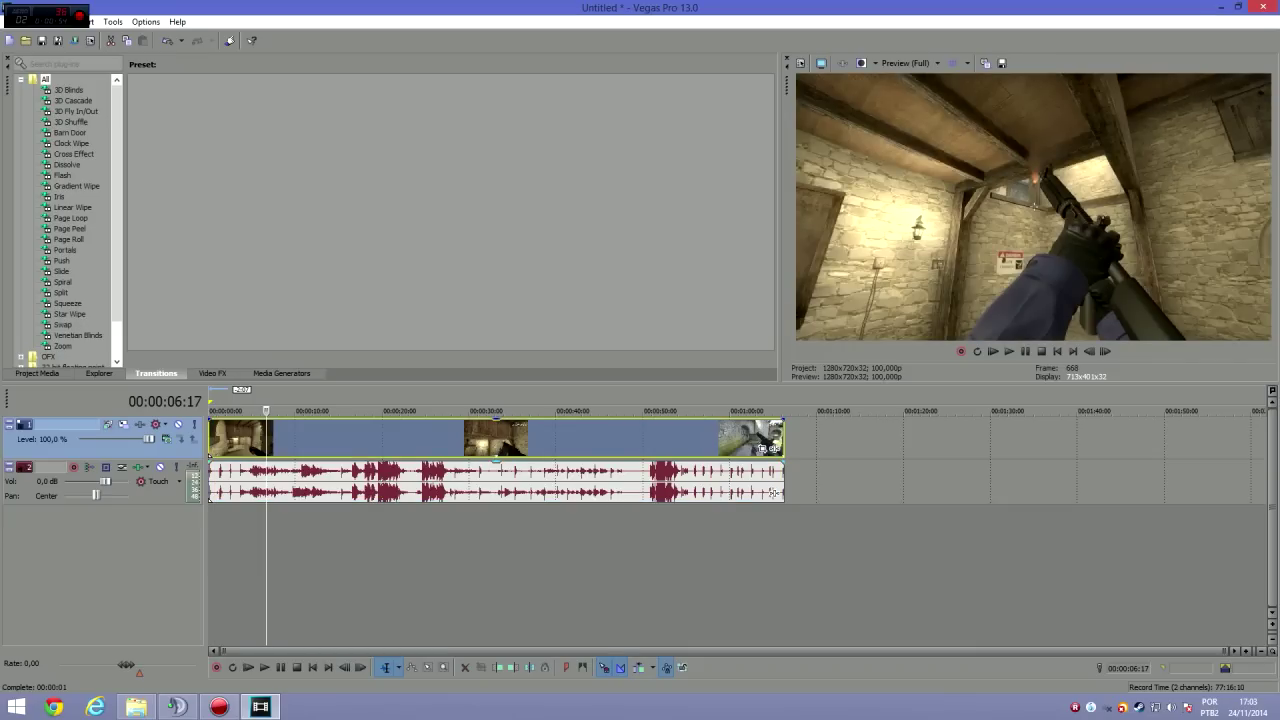
Separate the recording's audio from its video and delete the audio event.
left_click(305, 480)
left_click(308, 438)
left_click(321, 480)
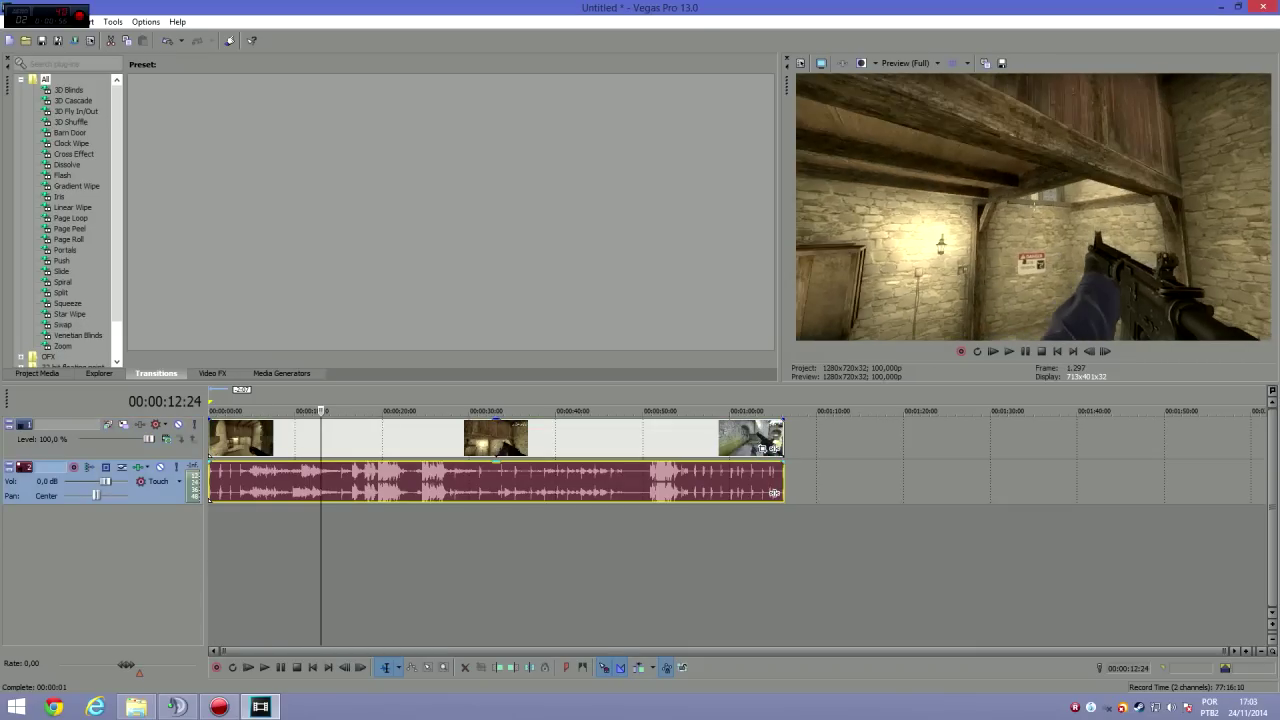
key("Delete")
mouse_move(321, 411)
left_mouse_down()
mouse_move(234, 411)
mouse_move(323, 411)
left_mouse_up()
Set the video event's playback rate to 4 in its properties.
key("ctrl+a")
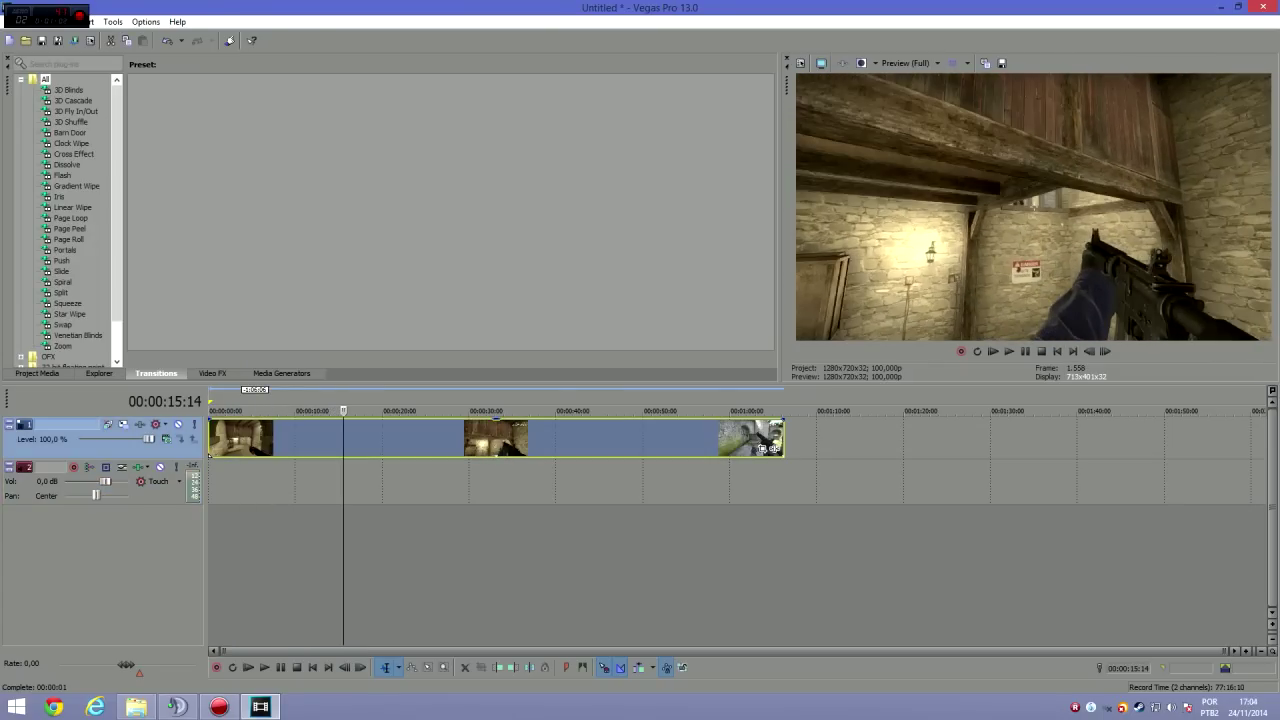
right_click(380, 438)
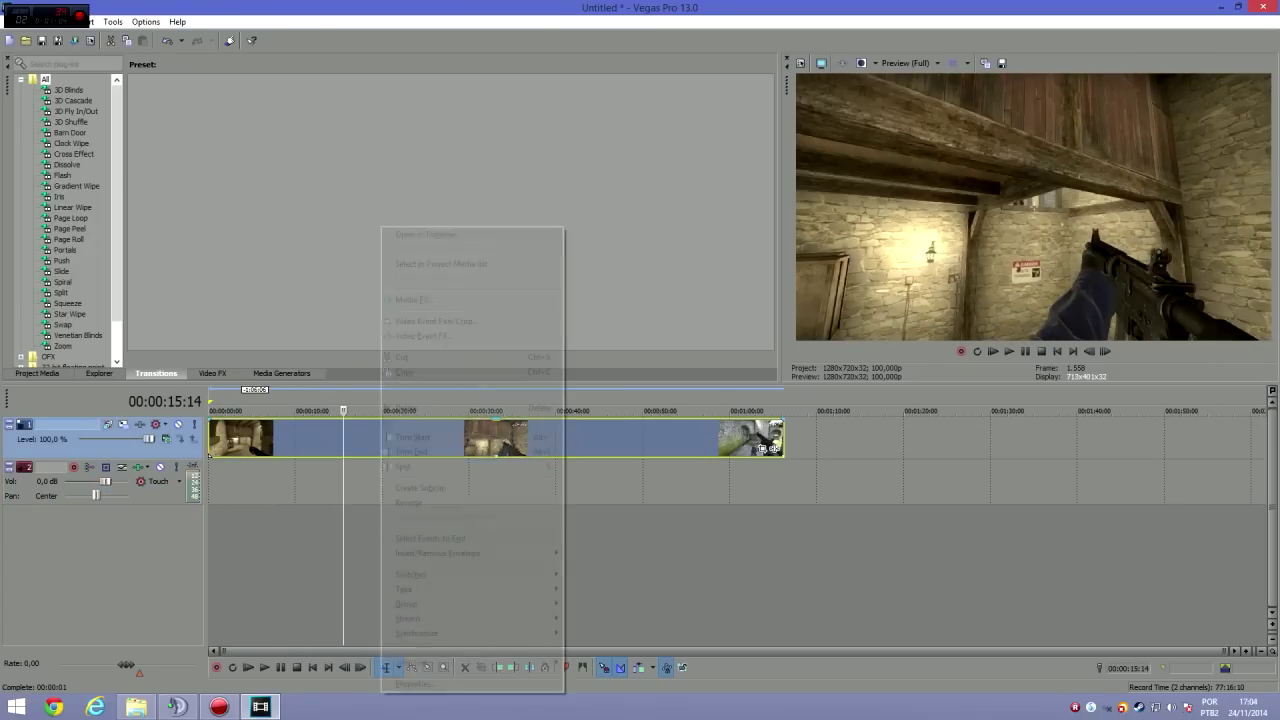
left_click(333, 438)
right_click(376, 228)
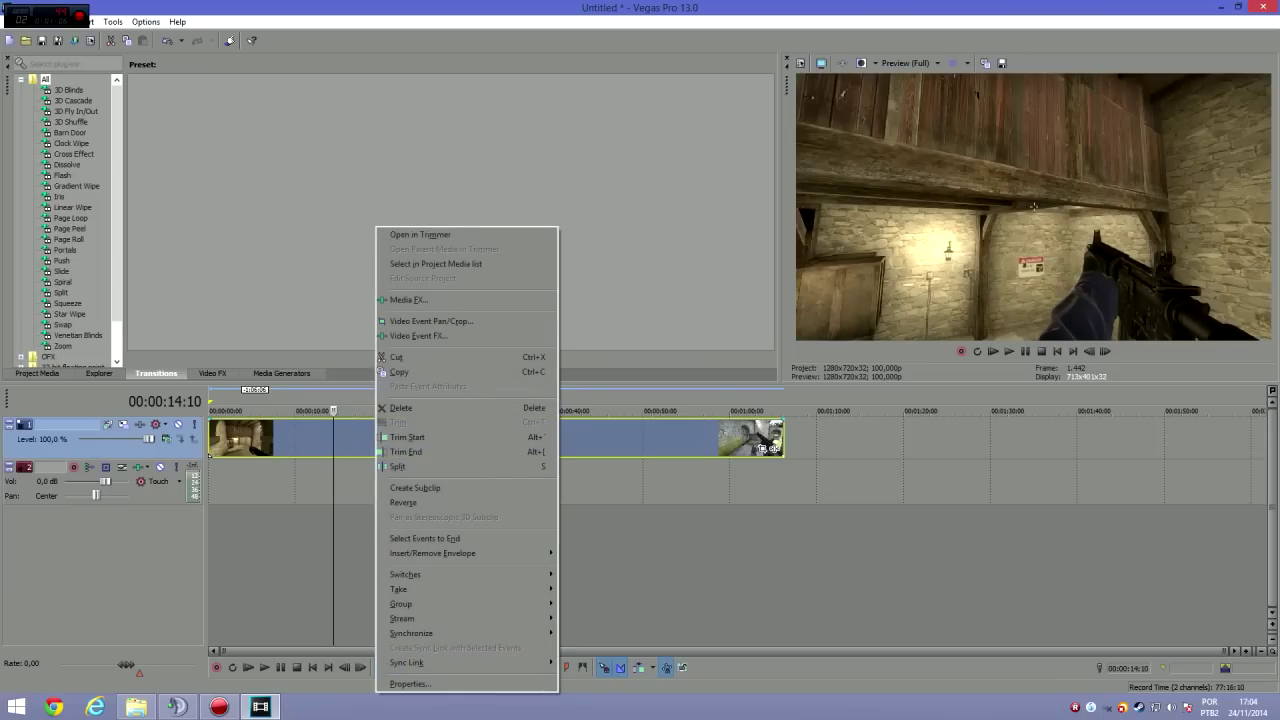
left_click(410, 684)
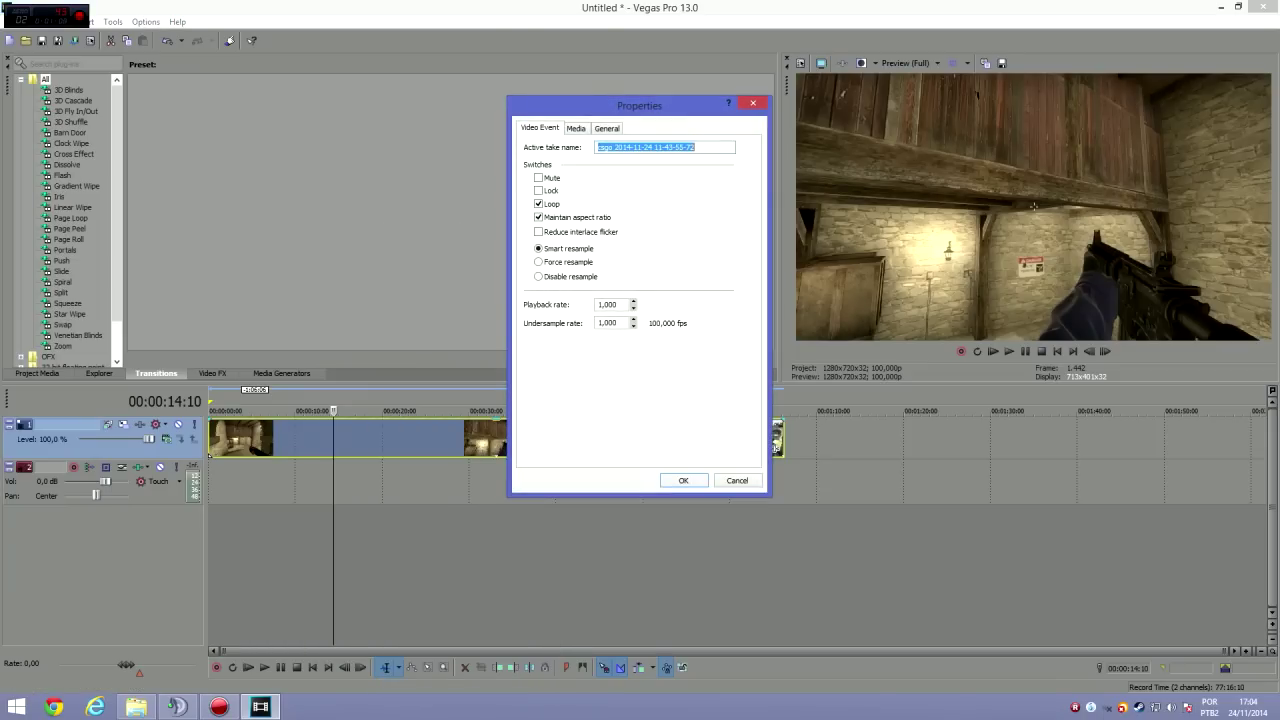
left_click(538, 217)
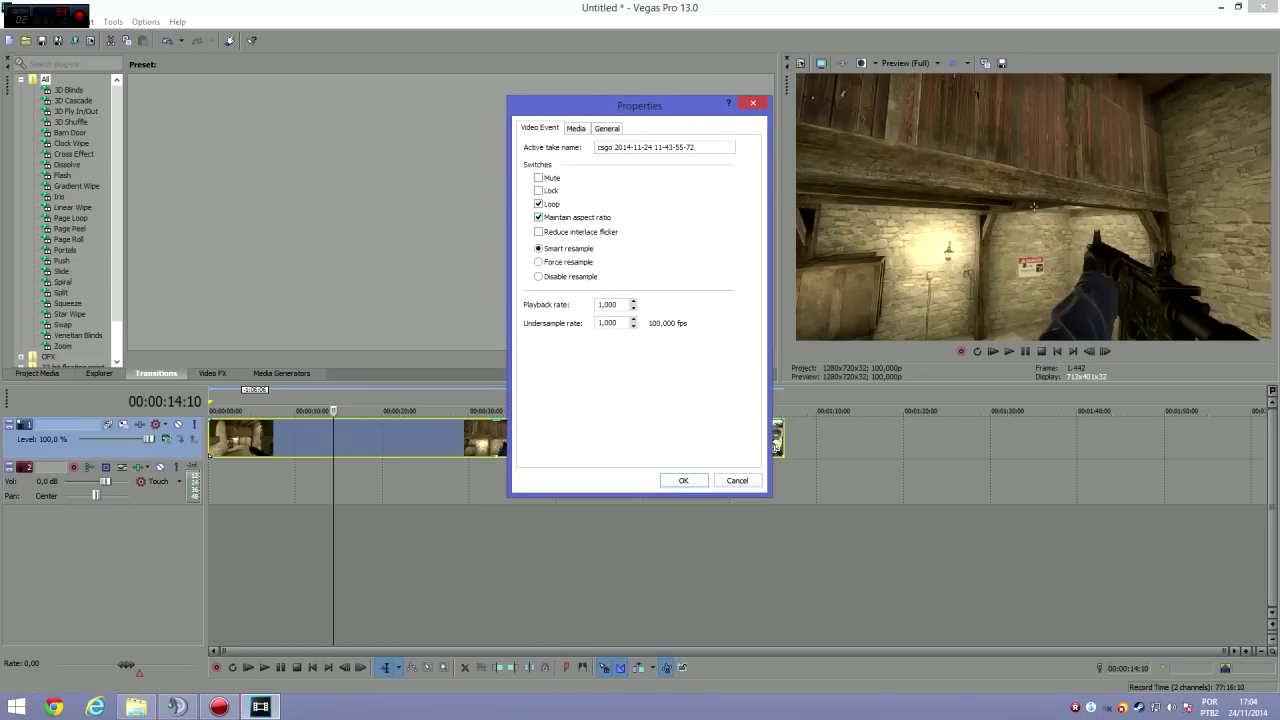
left_click(538, 217)
left_click_drag(598, 305, 604, 305)
type("4")
key("Return")
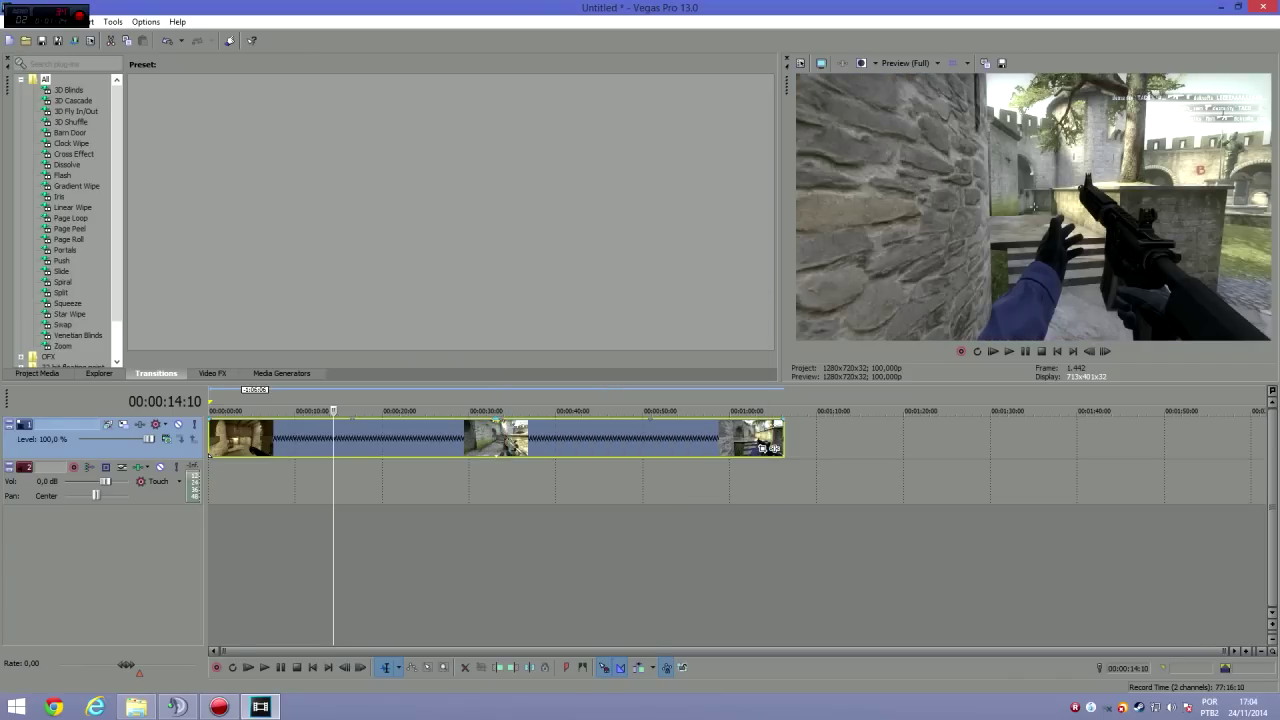
Split the sped-up clip just before the loop point at about 00:00:16:13 and delete the repeated footage after it.
mouse_move(333, 410)
left_mouse_down()
mouse_move(249, 410)
mouse_move(323, 410)
left_mouse_up()
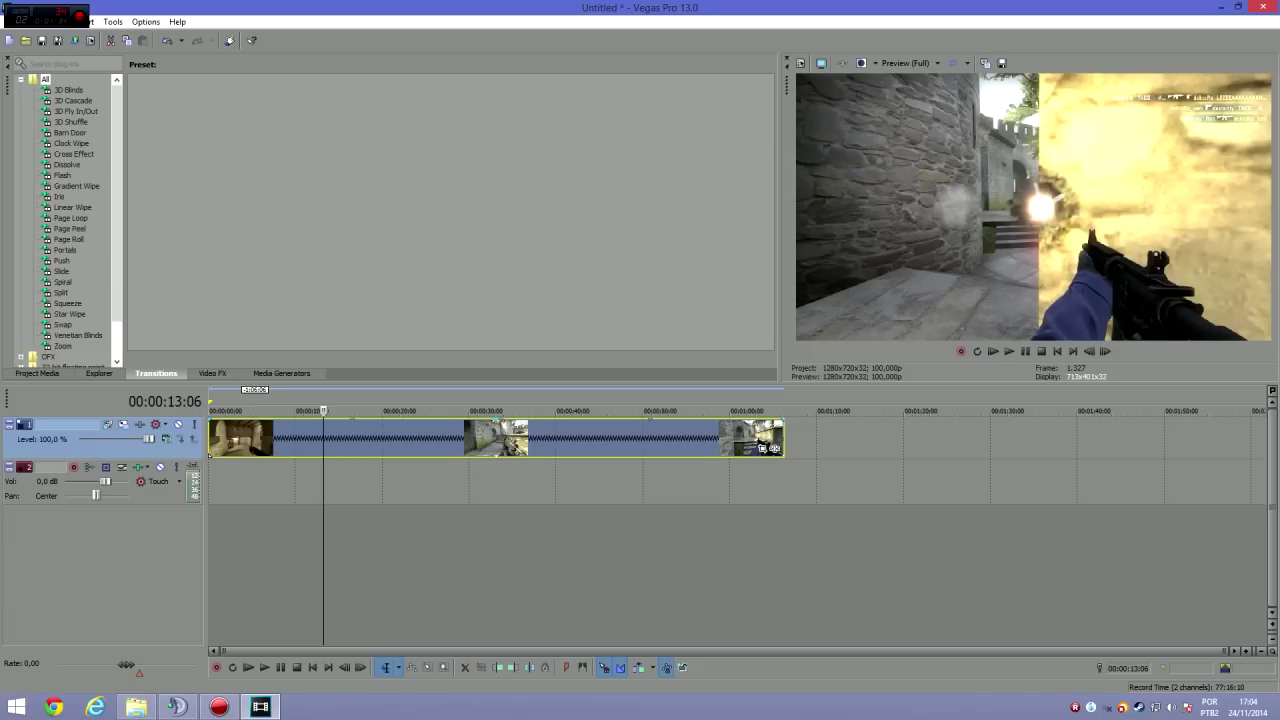
key("Up")
key("Up")
key("Up")
key("Up")
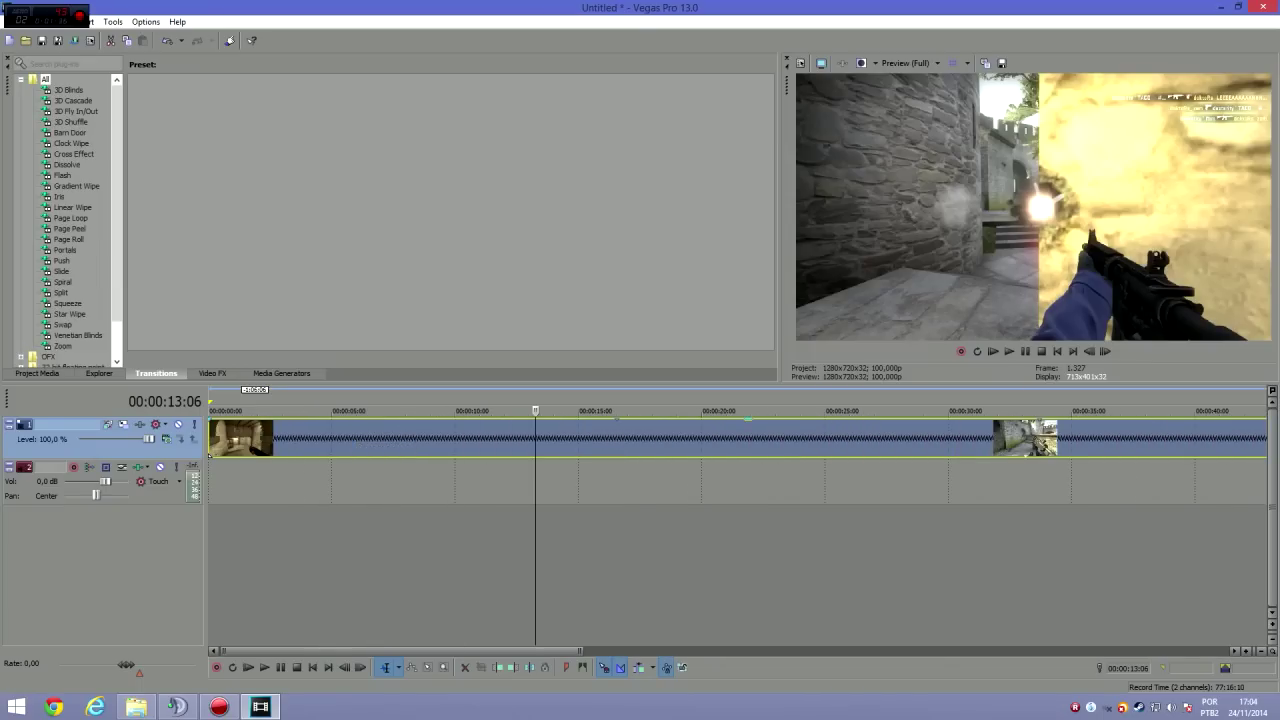
left_click(616, 438)
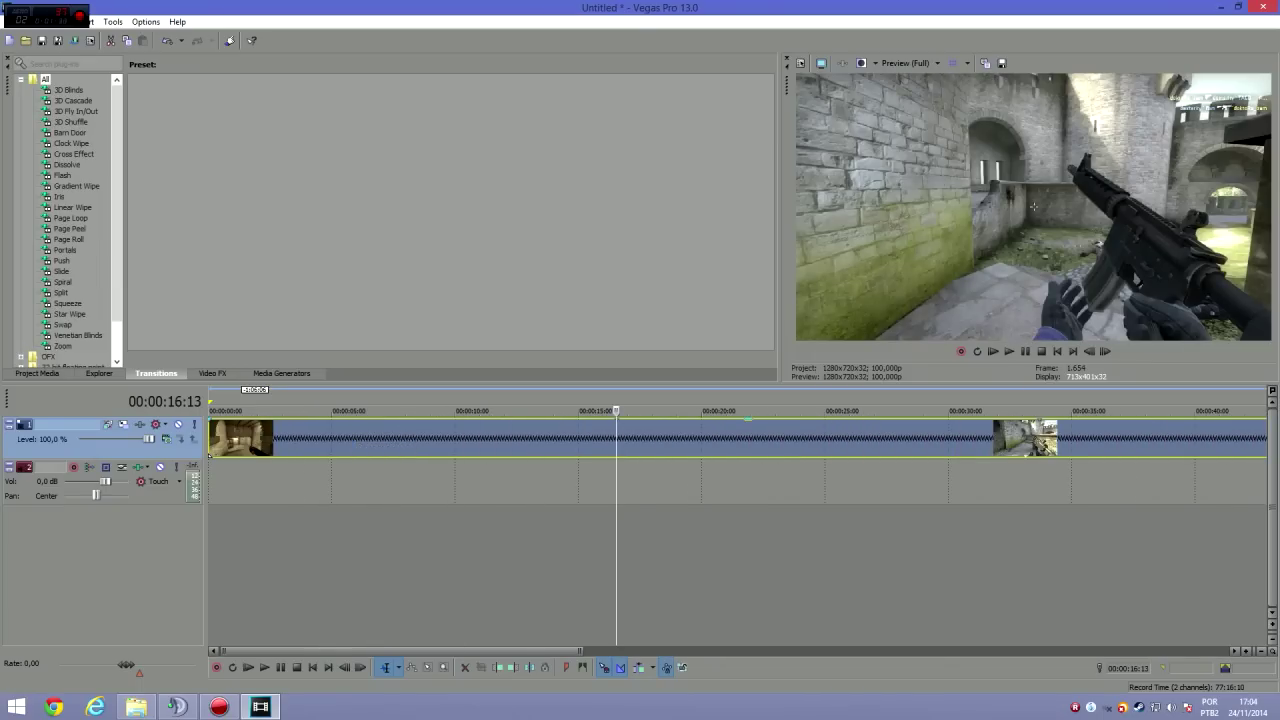
left_click(1041, 438)
scroll(1041, 438, "down", 4)
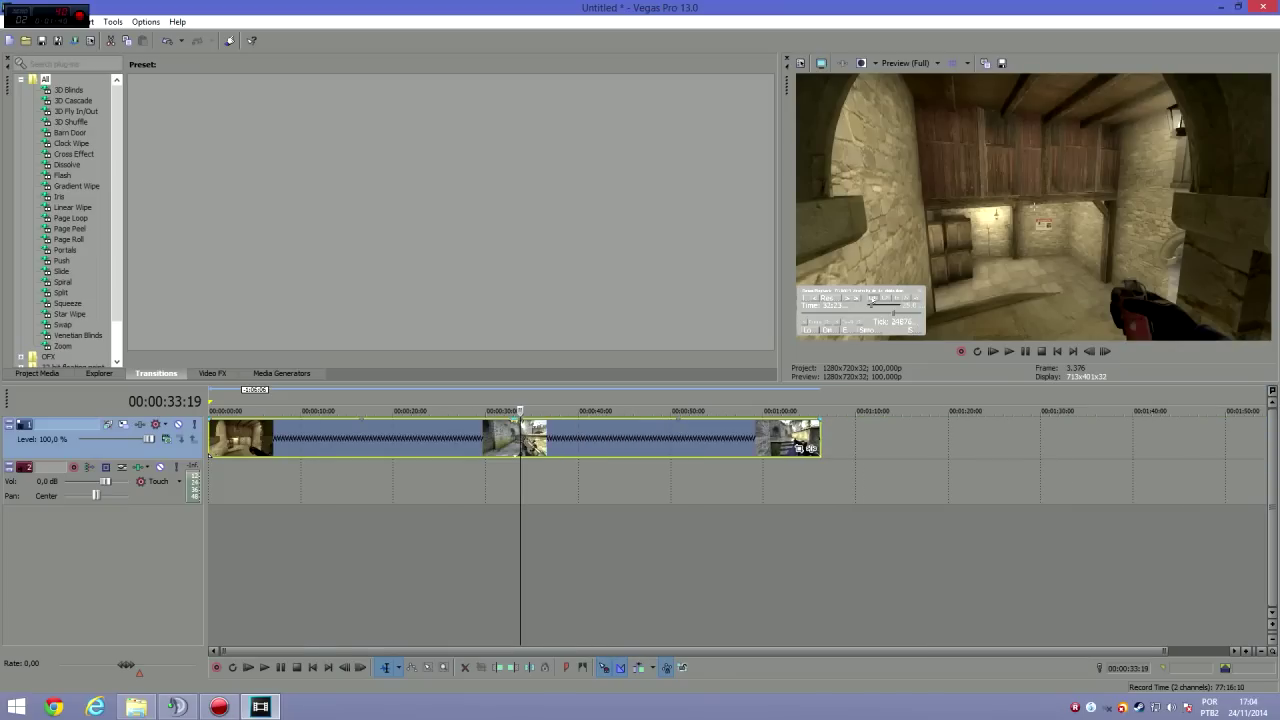
left_click(362, 438)
key("Left")
key("Left")
key("s")
left_click(369, 438)
key("Delete")
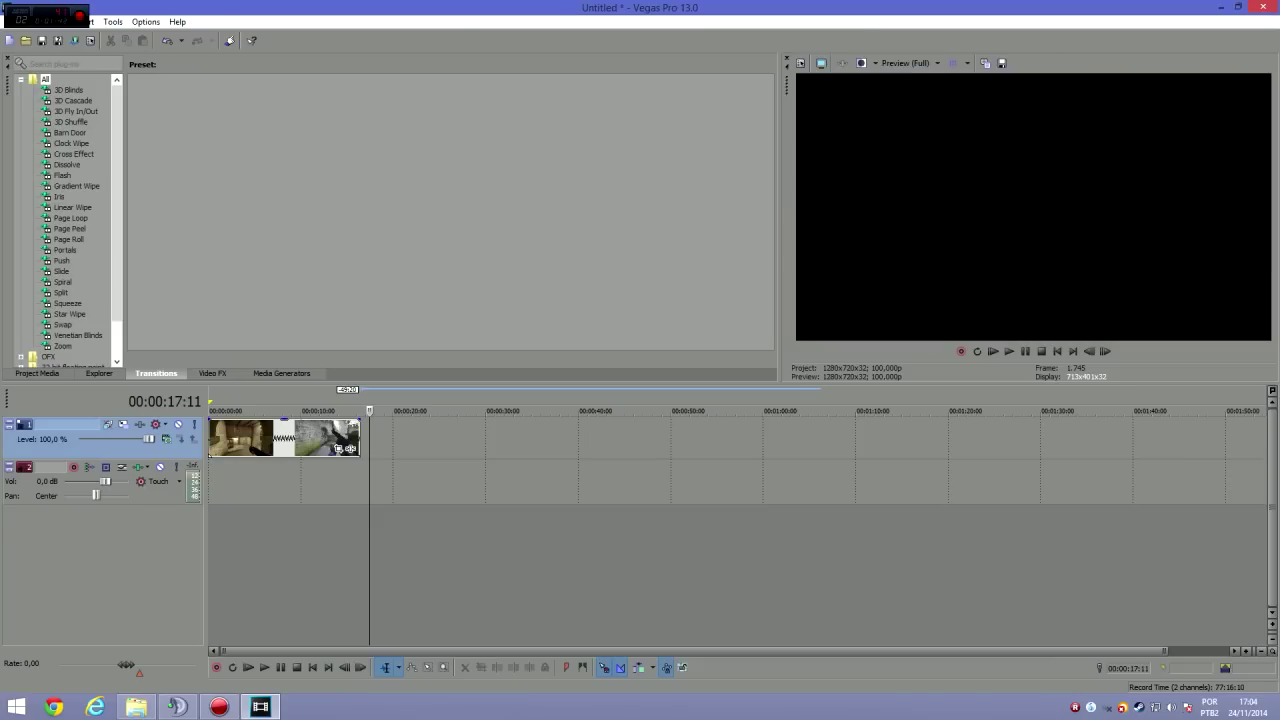
Move the sped-up clip to start at about 9 seconds on the timeline and play part of it.
left_click_drag(295, 438, 321, 438)
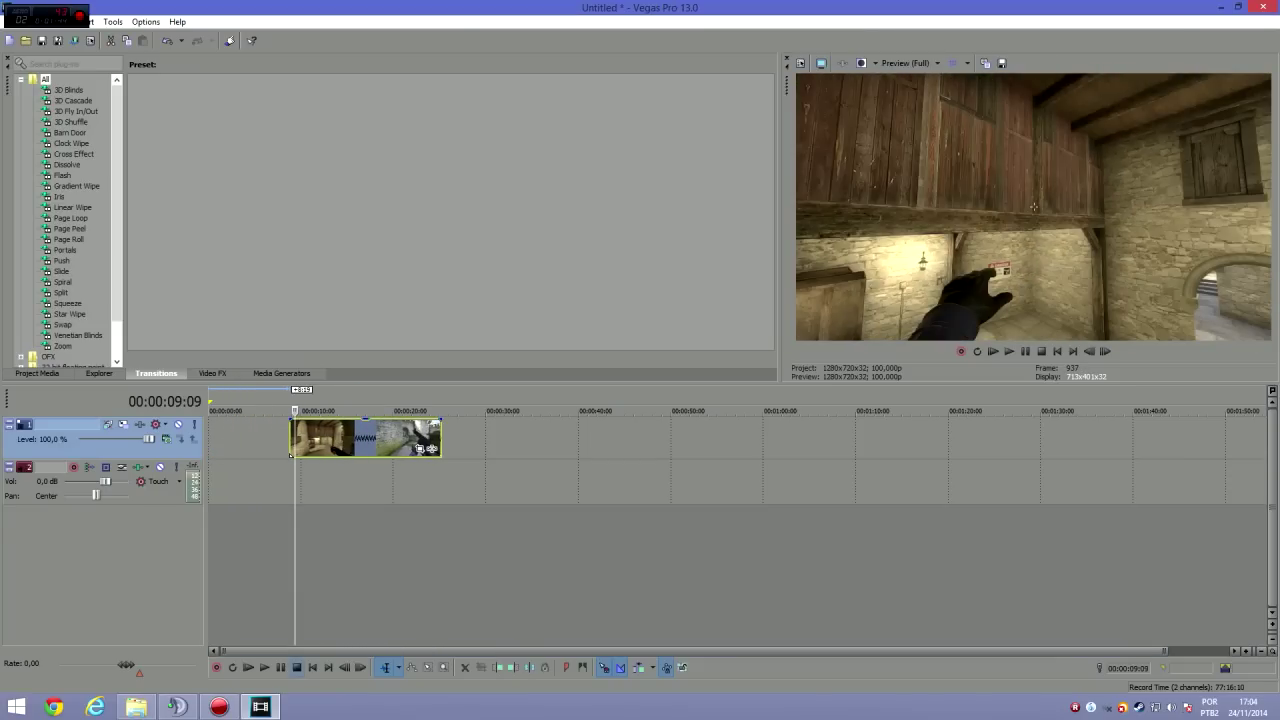
left_click(278, 667)
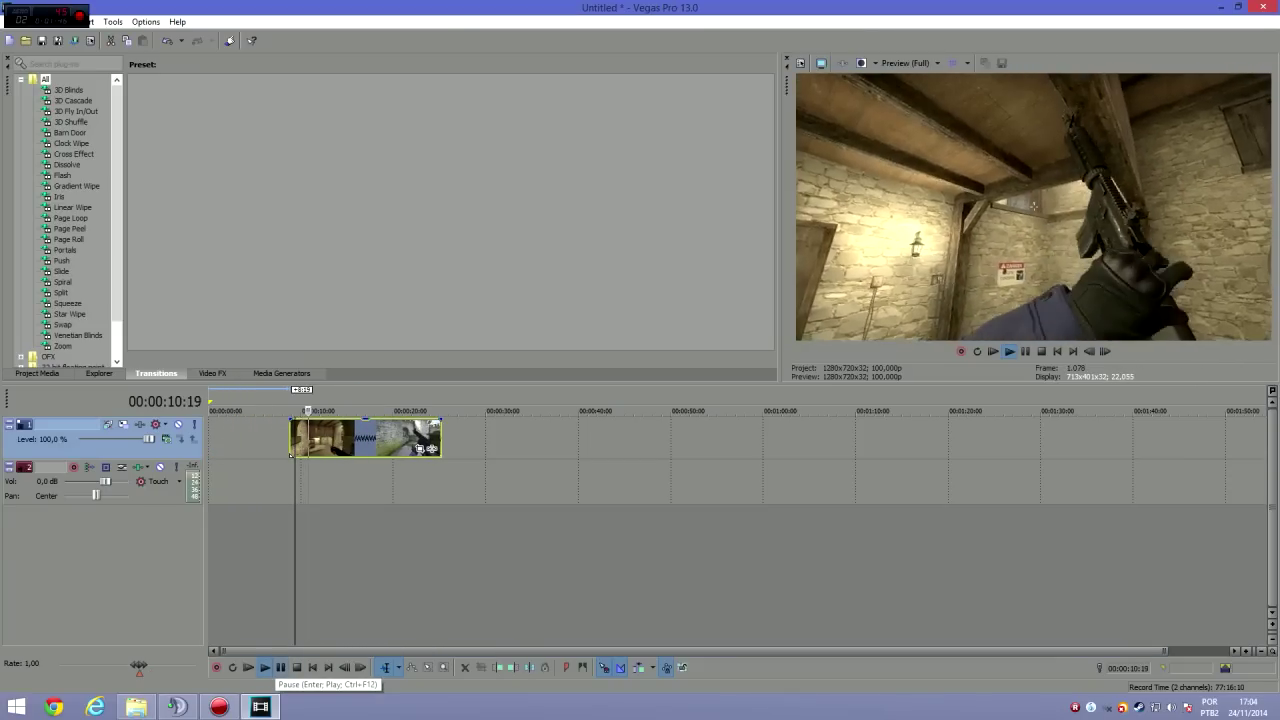
left_click(280, 667)
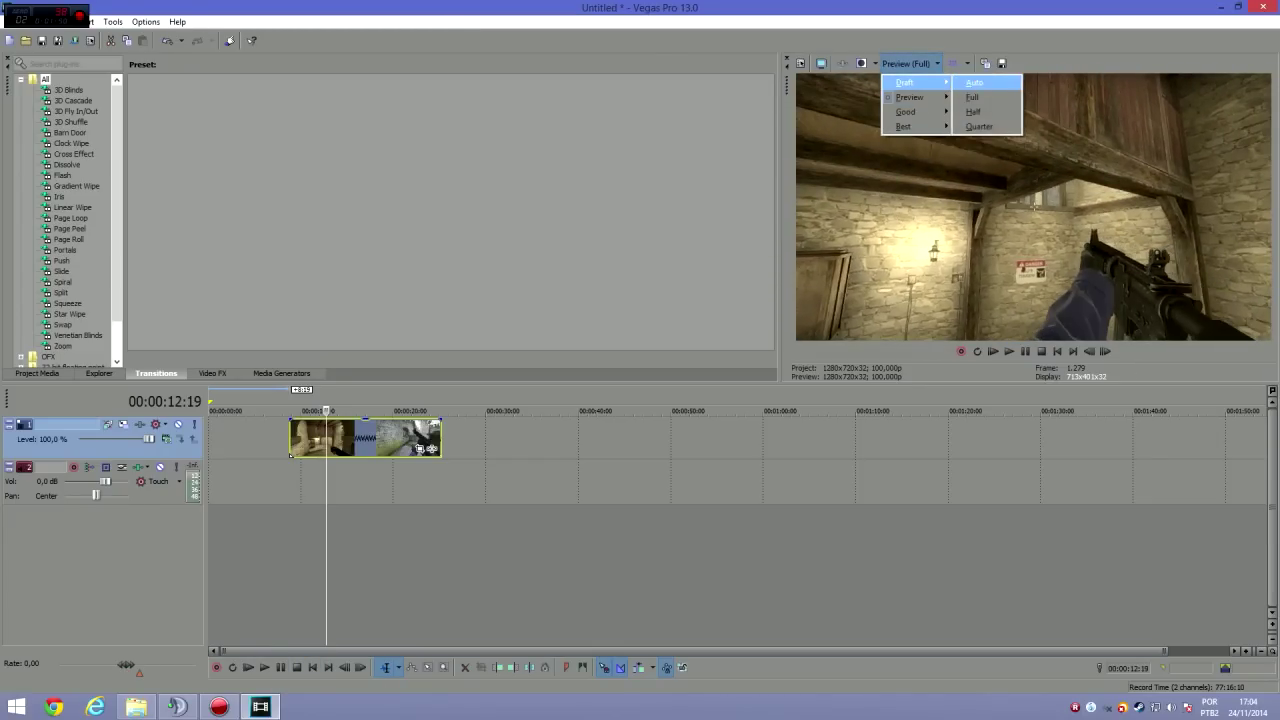
Set the preview quality to Draft (Full) and play the sped-up clip.
left_click(972, 97)
key("space")
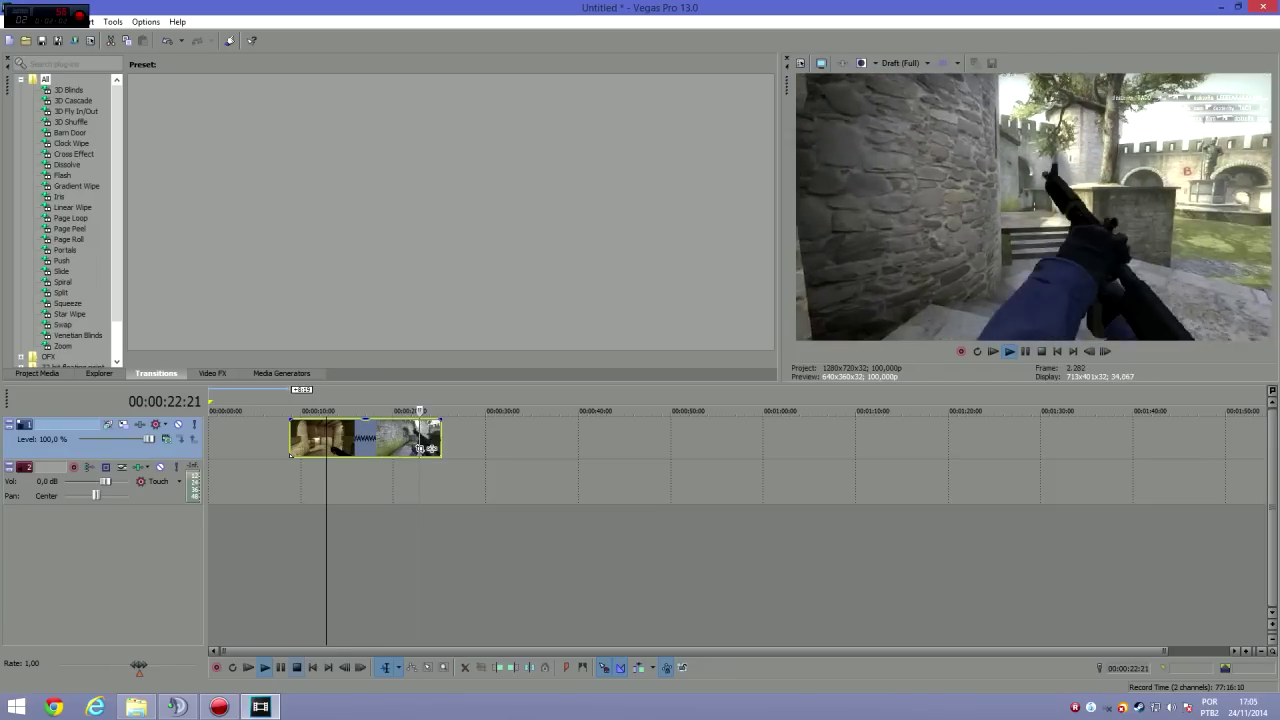
key("Return")
left_click(384, 438)
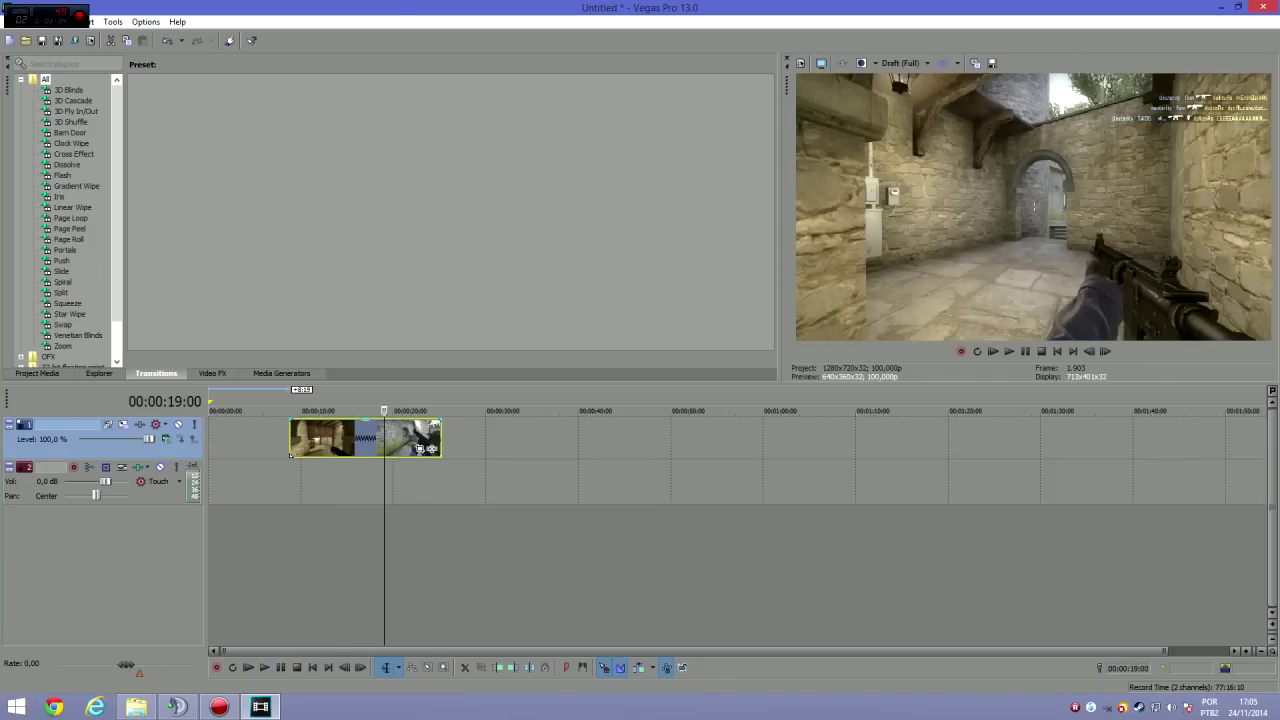
left_click(378, 438)
Add the other gameplay recording with sound from the file folder to the timeline at about 40 seconds.
left_click(136, 707)
left_click_drag(295, 100, 260, 705)
left_click_drag(590, 560, 672, 410)
left_click(630, 438)
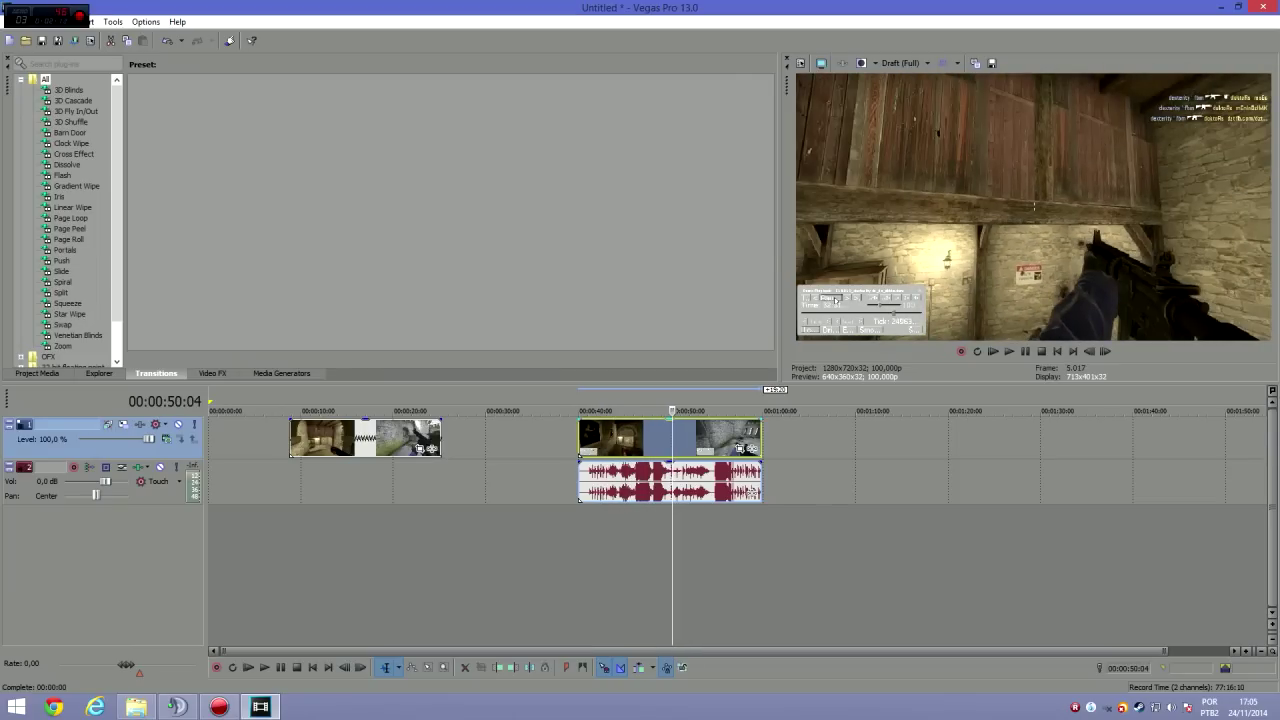
Check the added recording around its gunshots and delete its video event, keeping only the audio.
left_click(669, 410)
left_click(665, 440)
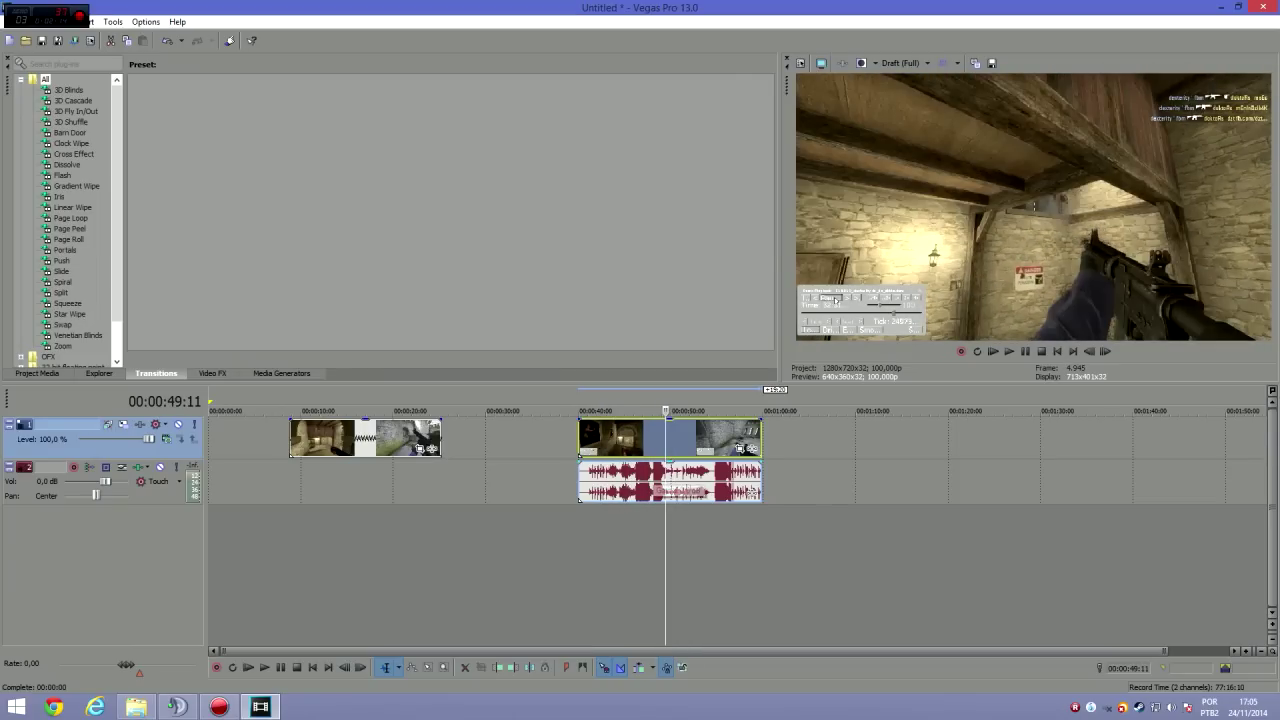
left_click(645, 482)
left_click(655, 440)
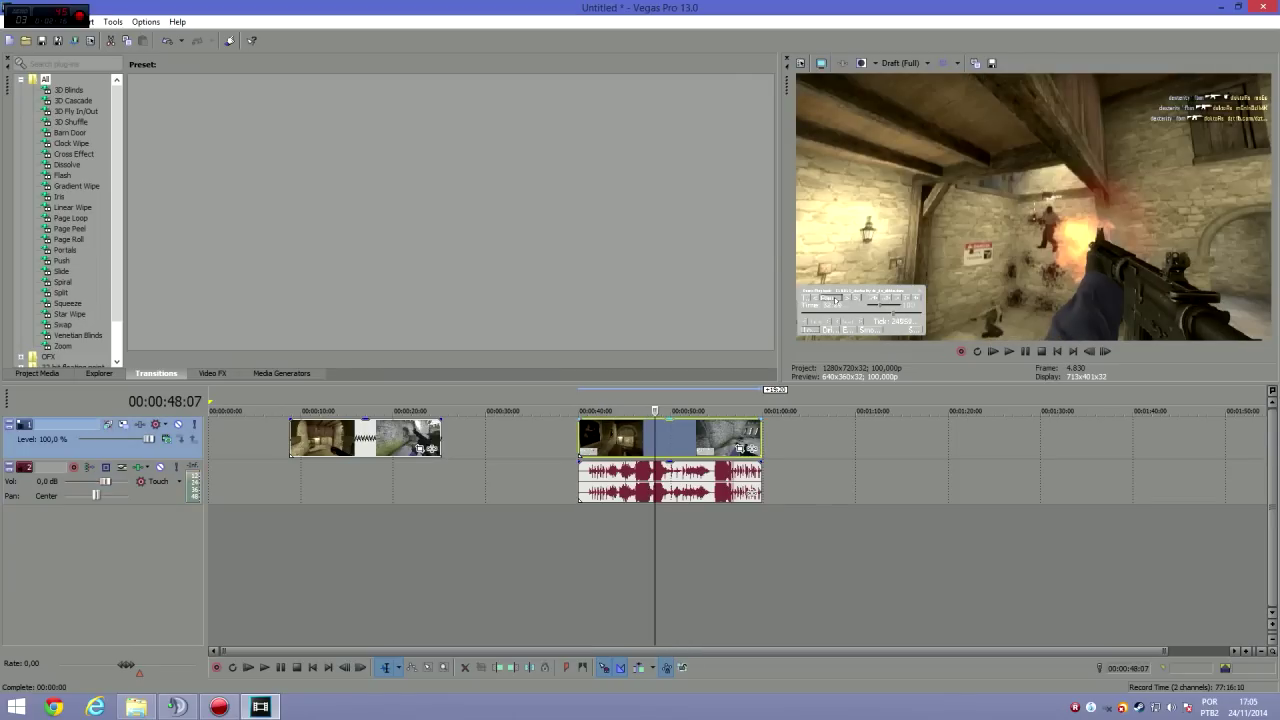
key("Delete")
Split the audio event where the shooting starts, at about 00:00:46:05, and delete the part before it.
left_click(629, 482)
scroll(629, 482, "up", 3)
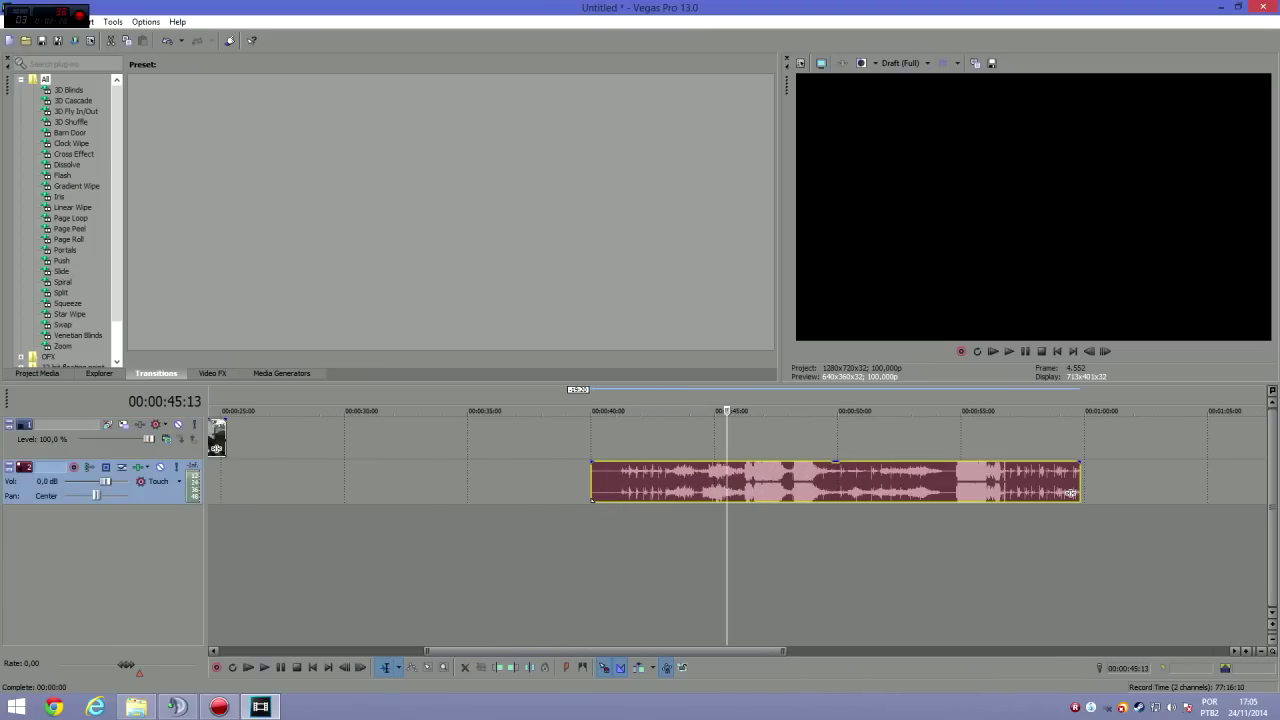
left_click(265, 667)
left_click(281, 667)
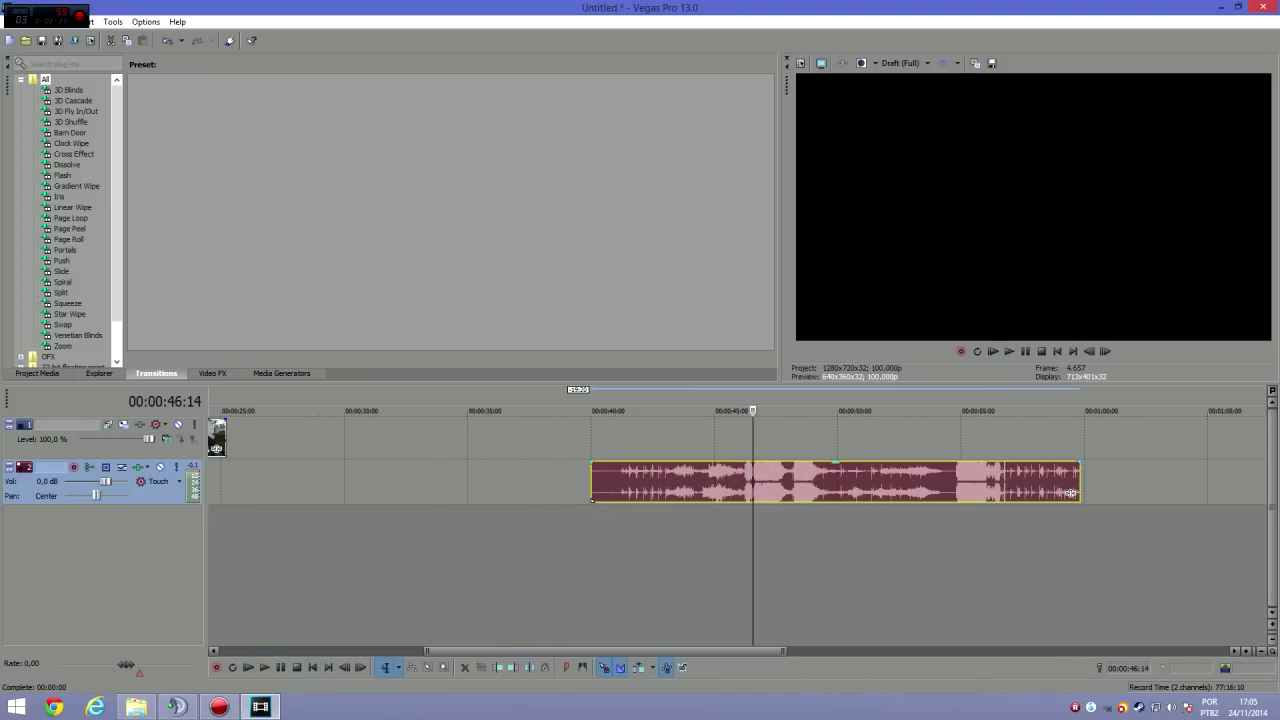
key("Left")
key("Left")
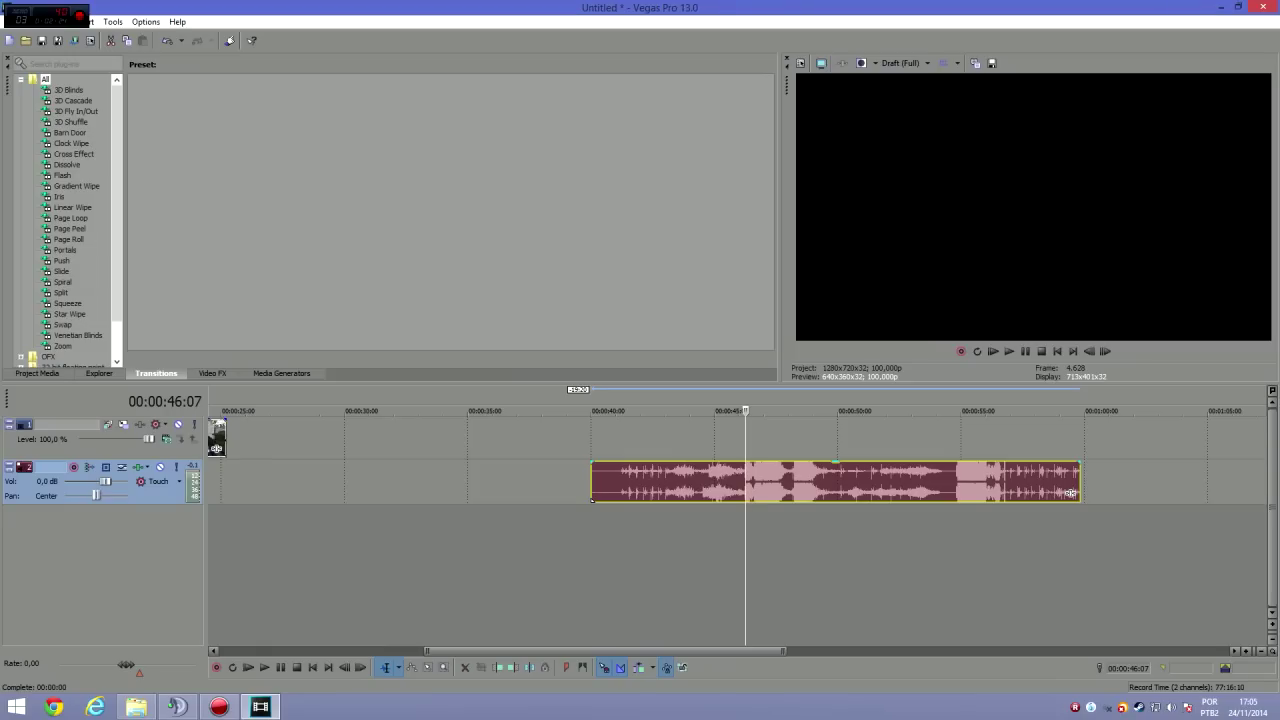
key("Left")
key("Left")
key("s")
left_click(703, 481)
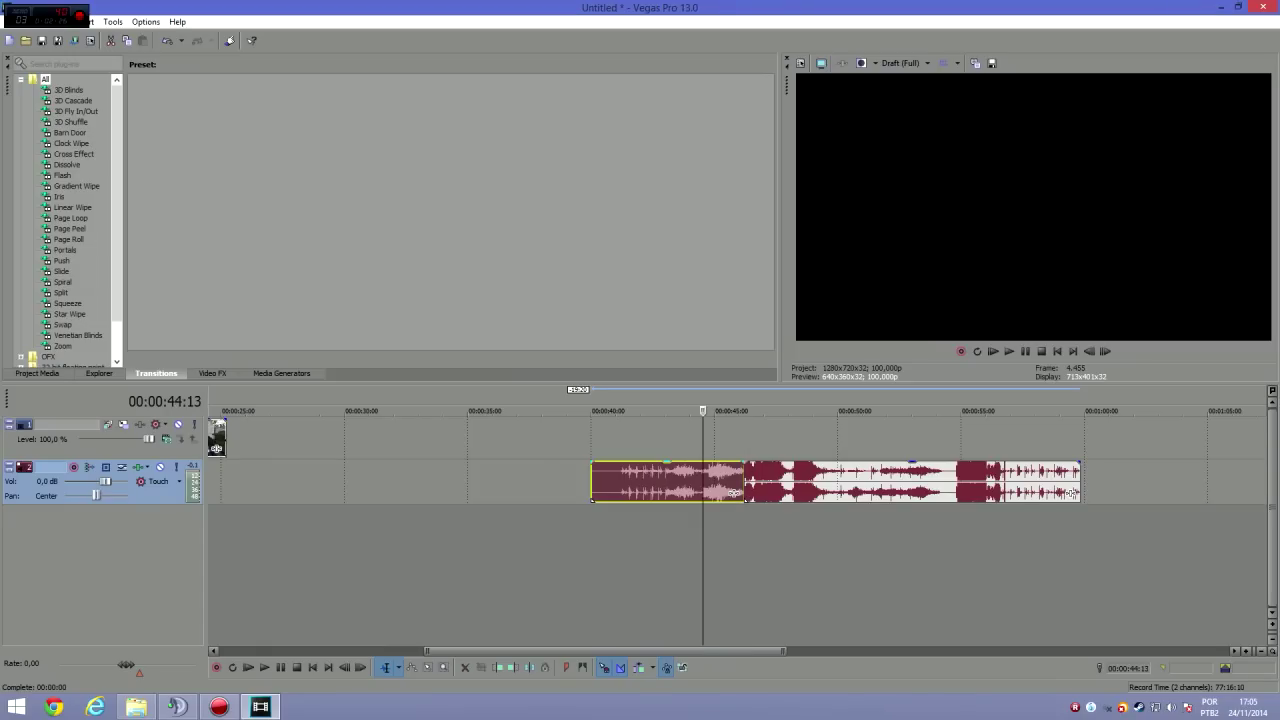
key("Delete")
Move the trimmed audio event so it starts at the video clip's first gunshot, at 00:00:12:20.
scroll(703, 481, "down", 1)
scroll(729, 481, "down", 1)
left_click(755, 485)
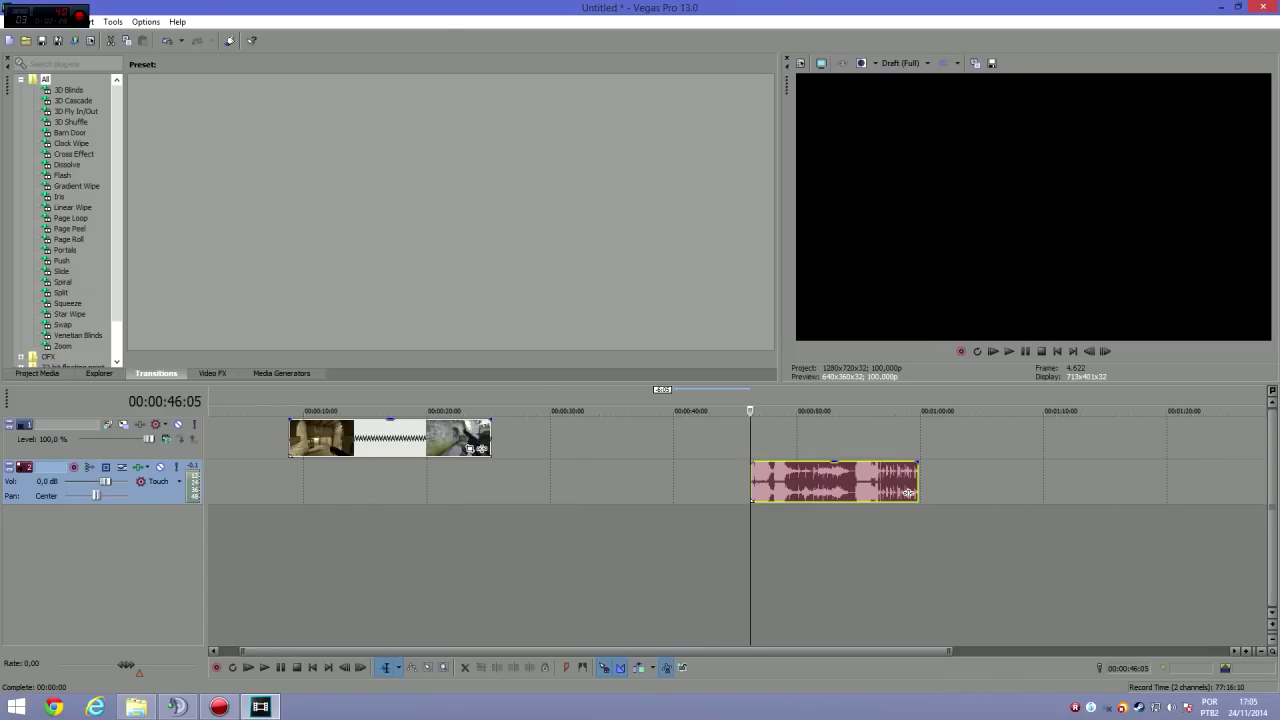
left_click_drag(755, 485, 529, 485)
left_click(365, 485)
scroll(365, 485, "up", 1)
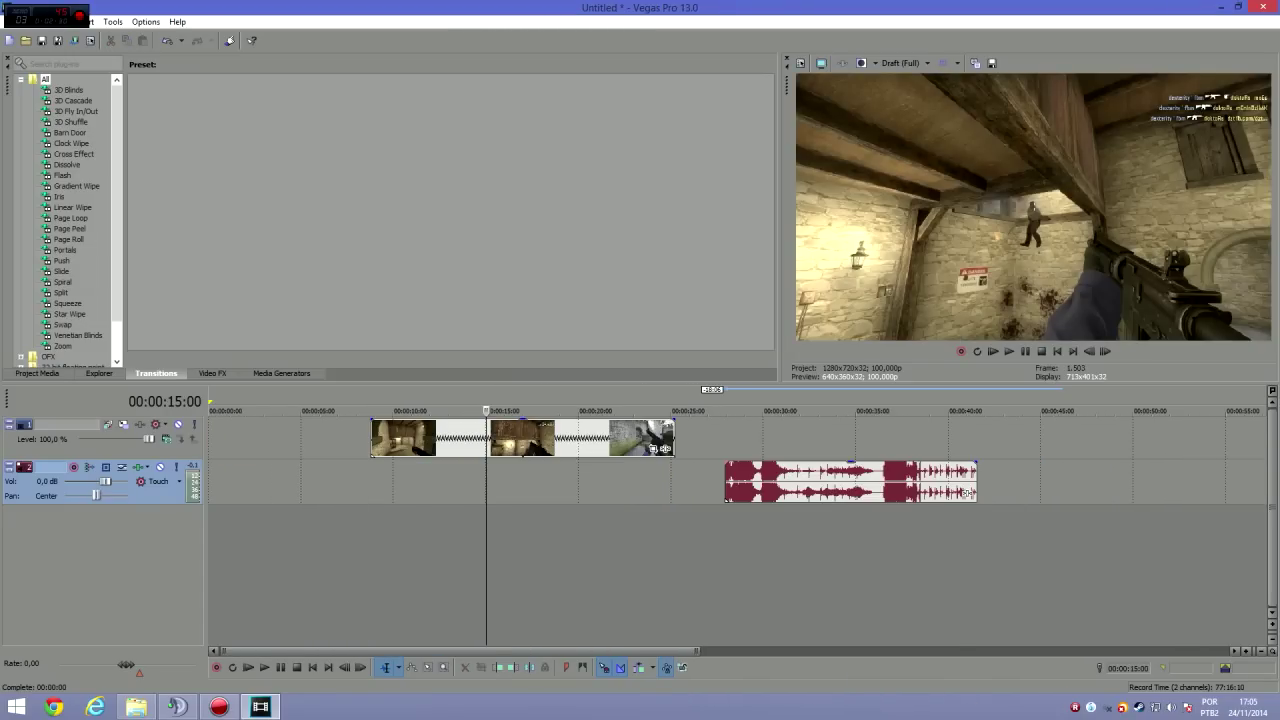
key("j")
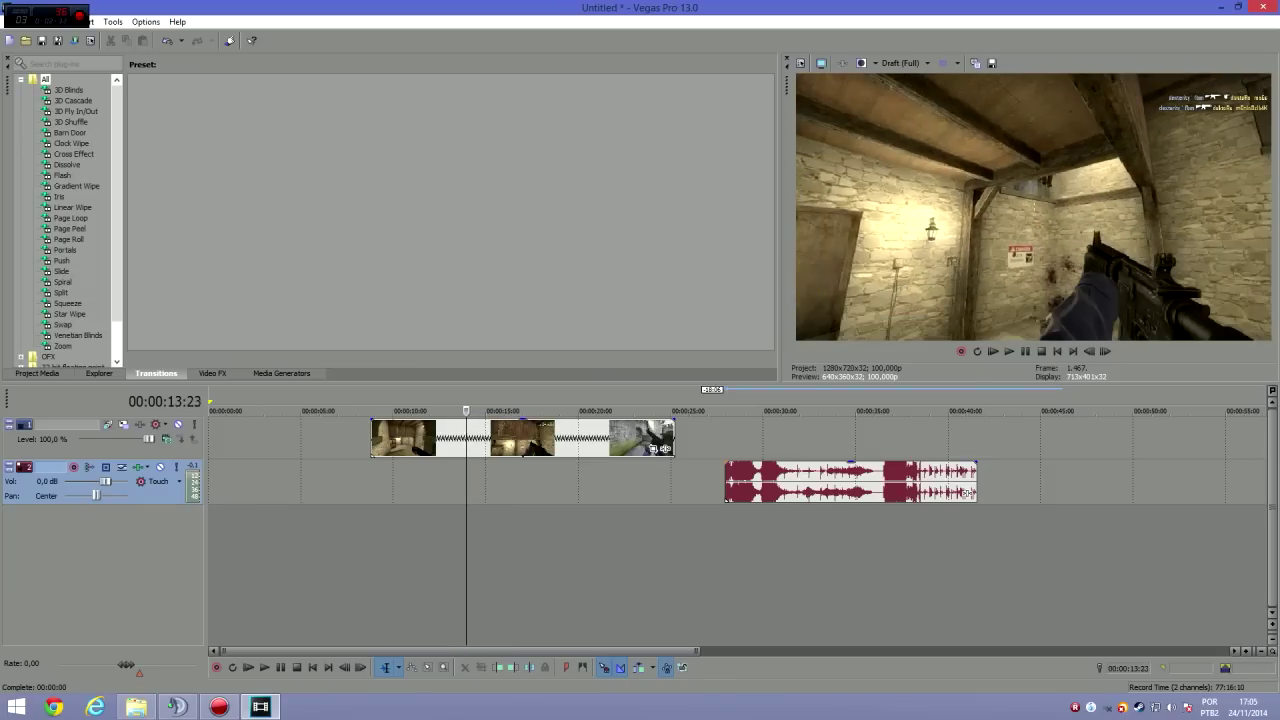
key("l")
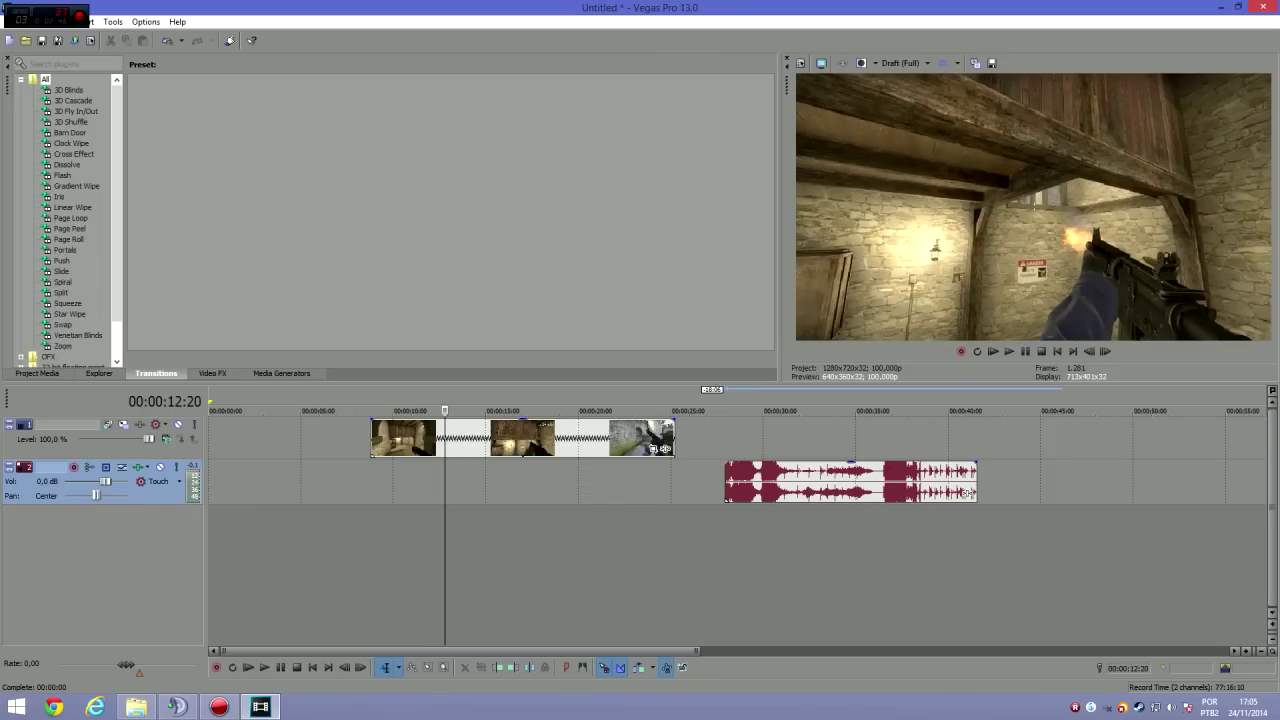
left_click_drag(850, 481, 571, 481)
Extend the audio's start and trim its end to match the video clip, and play back the synchronized result.
left_click_drag(447, 480, 372, 480)
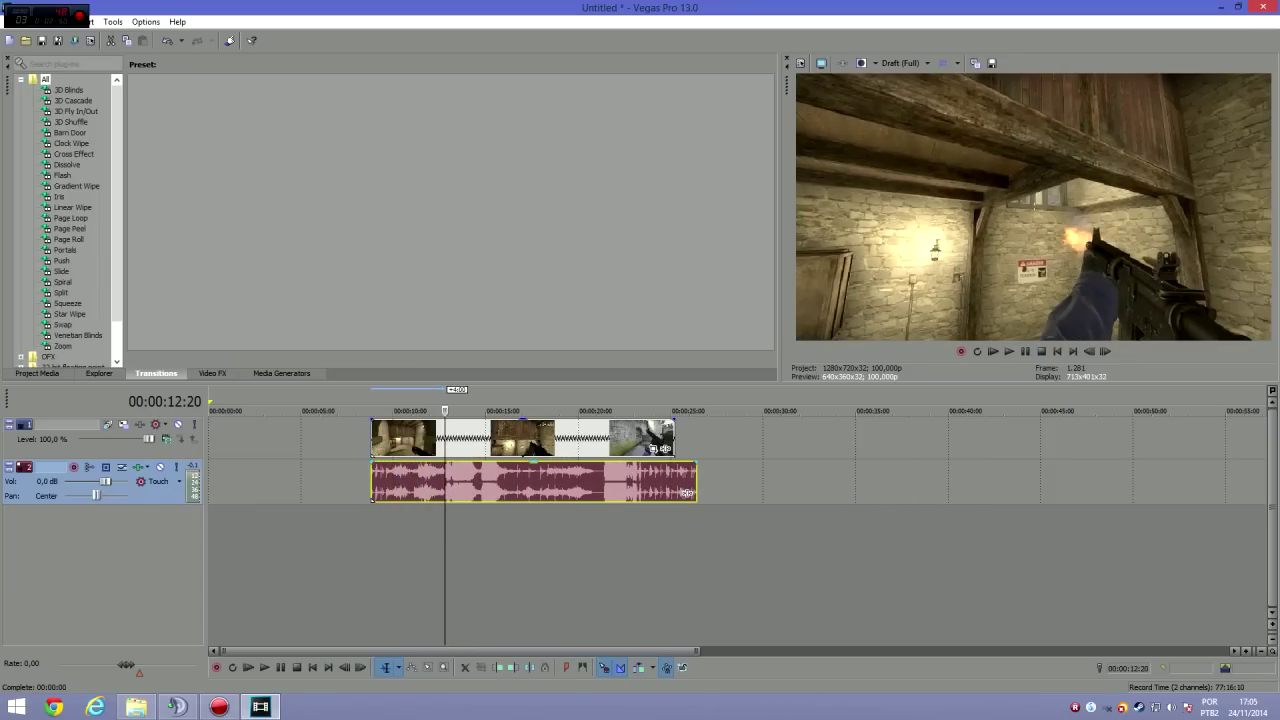
left_click_drag(687, 492, 674, 492)
key("space")
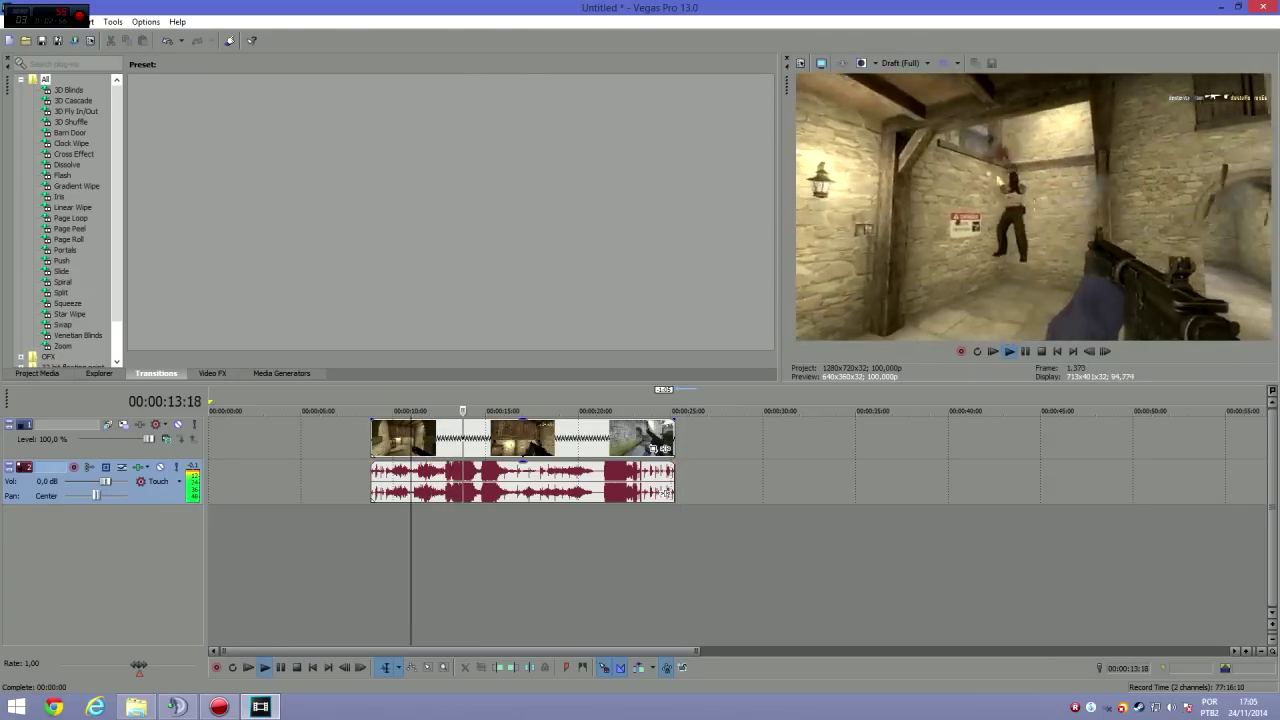
Stop playback and move the synchronized video and audio events together to the start of the timeline.
key("space")
key("space")
key("Return")
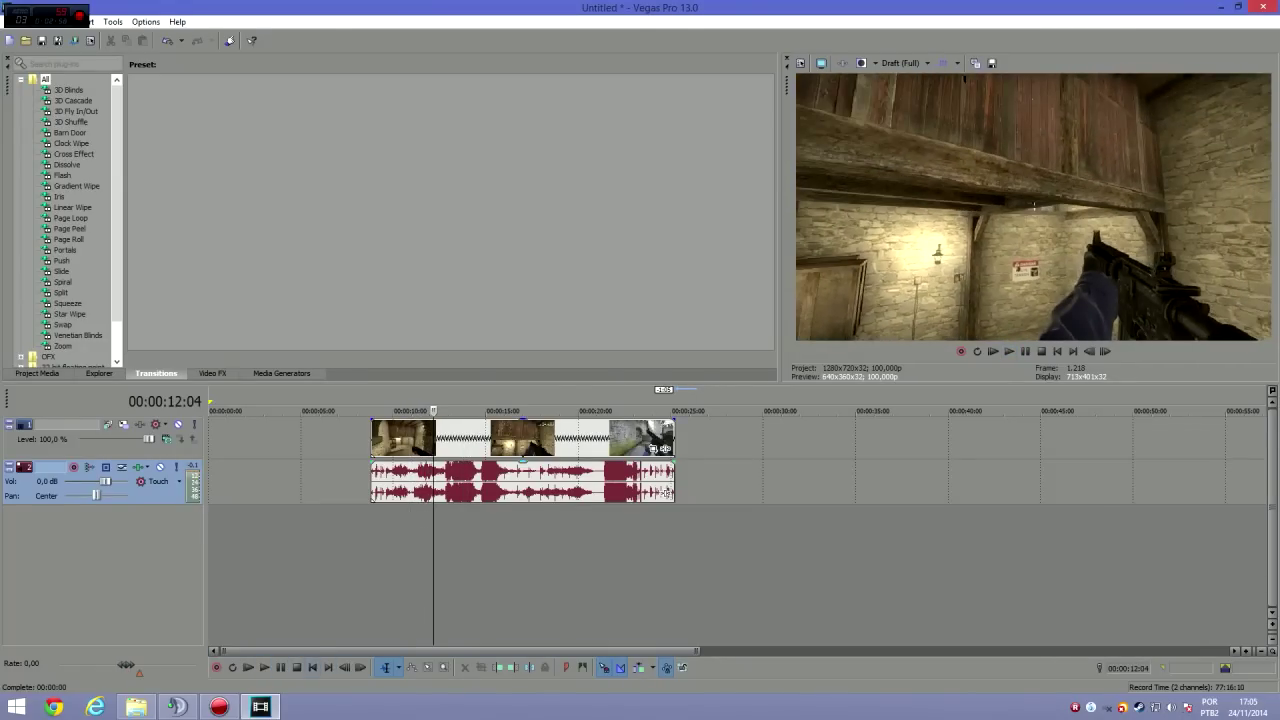
left_click(474, 438)
left_click_drag(665, 492, 502, 492)
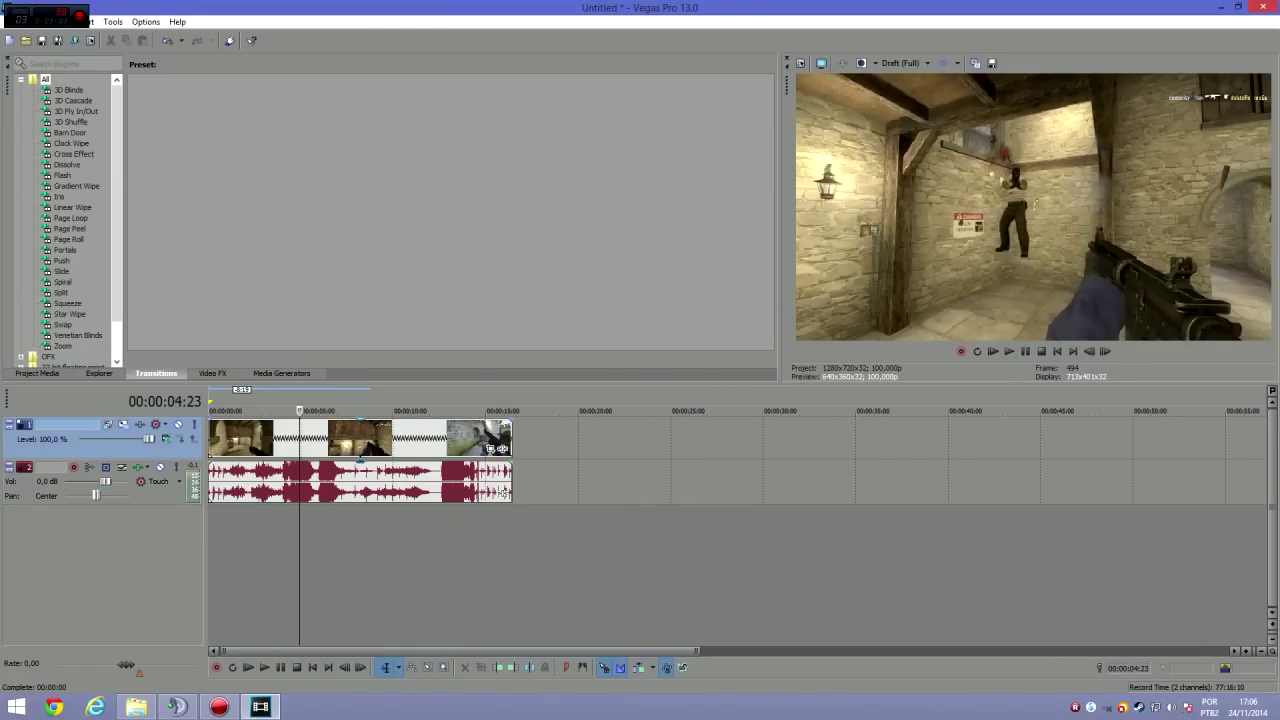
Add short fade-ins and fade-outs to both the video event and the audio event.
left_click(241, 438)
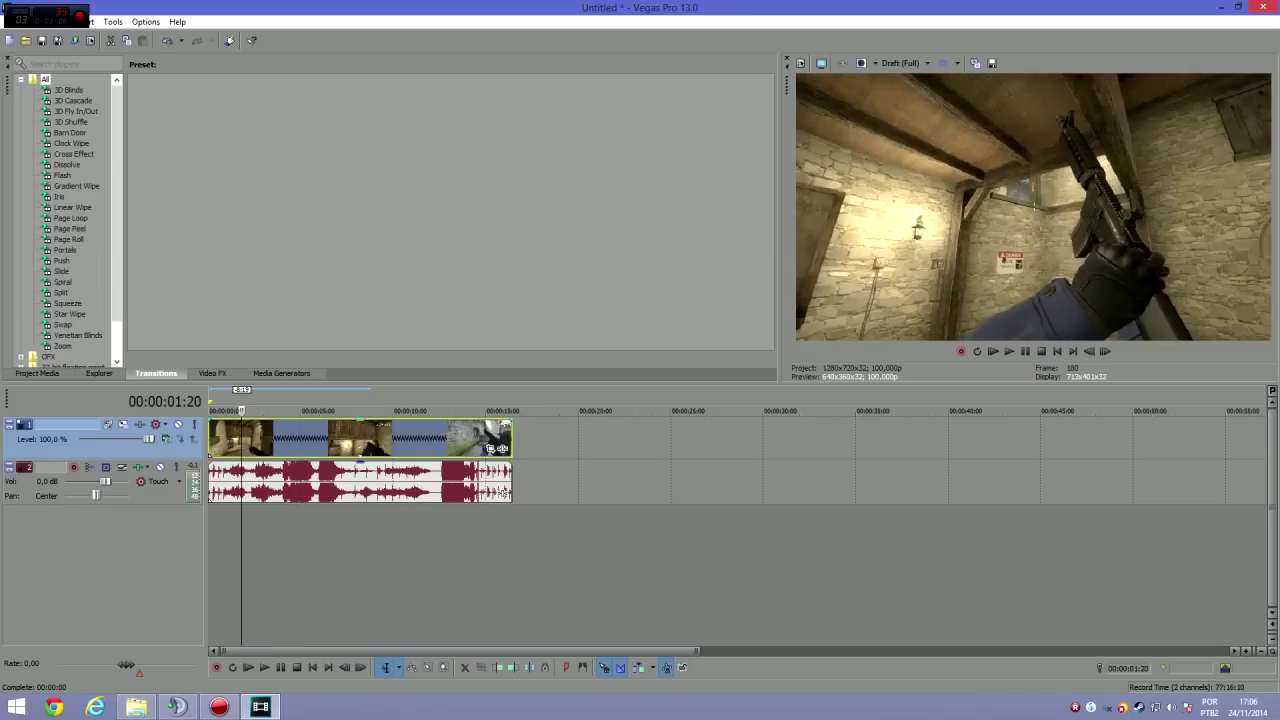
key("ctrl+Home")
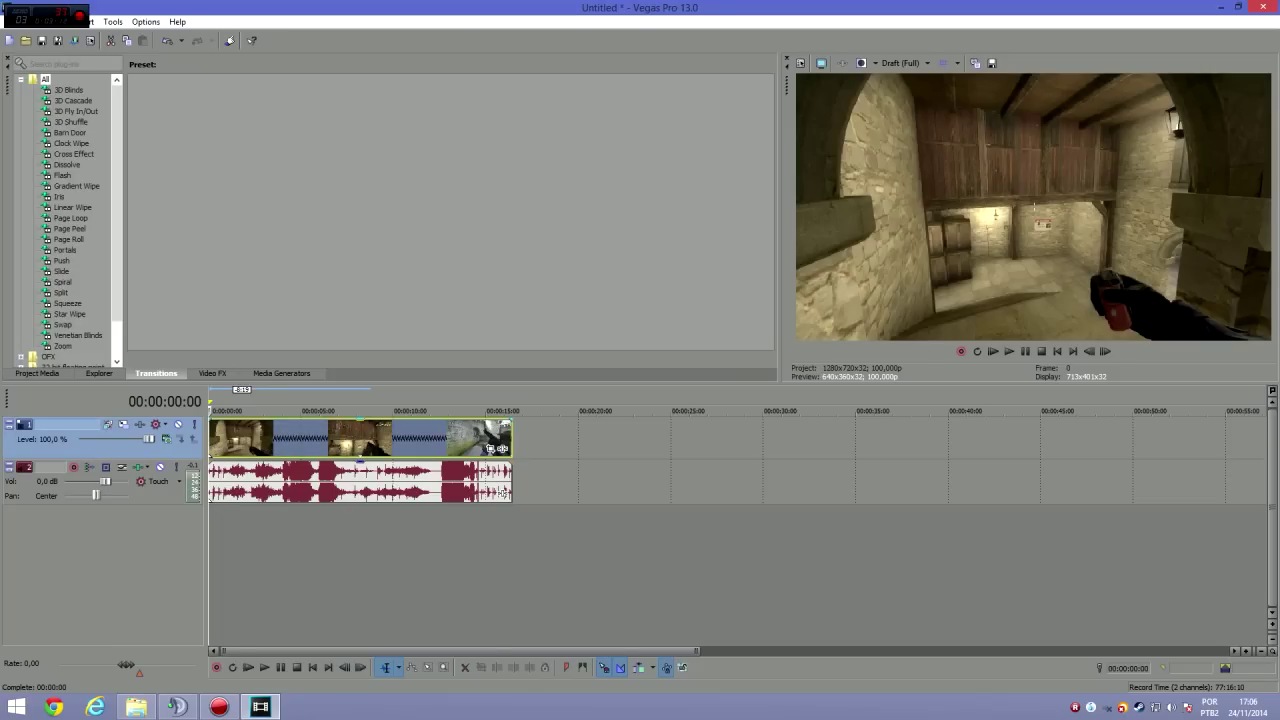
left_click_drag(211, 421, 217, 422)
left_click(215, 540)
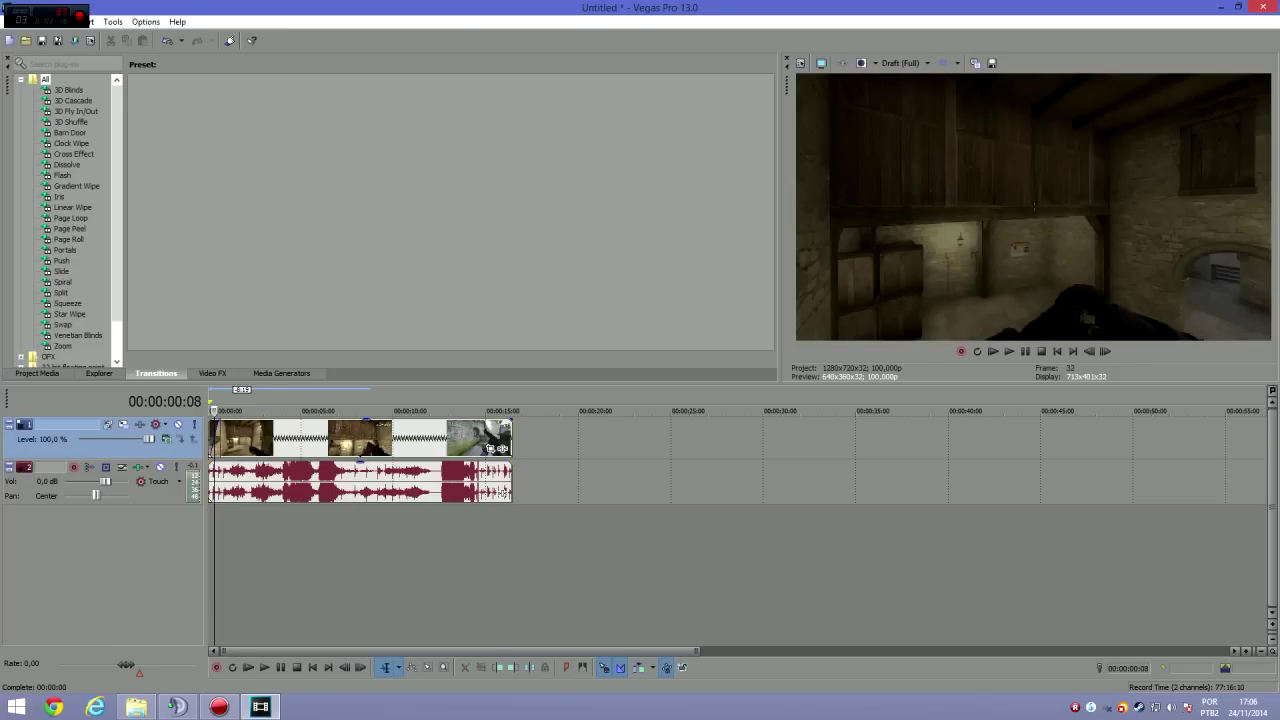
left_click(209, 540)
left_click(264, 667)
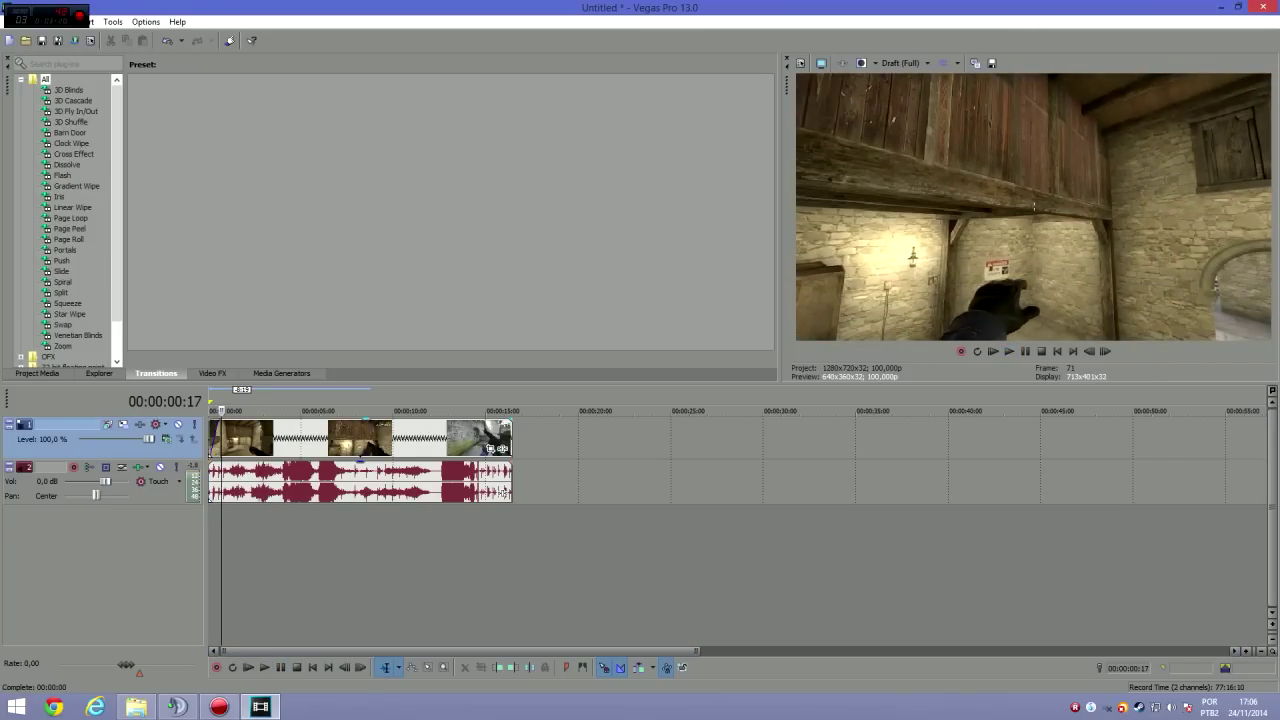
left_click(218, 430)
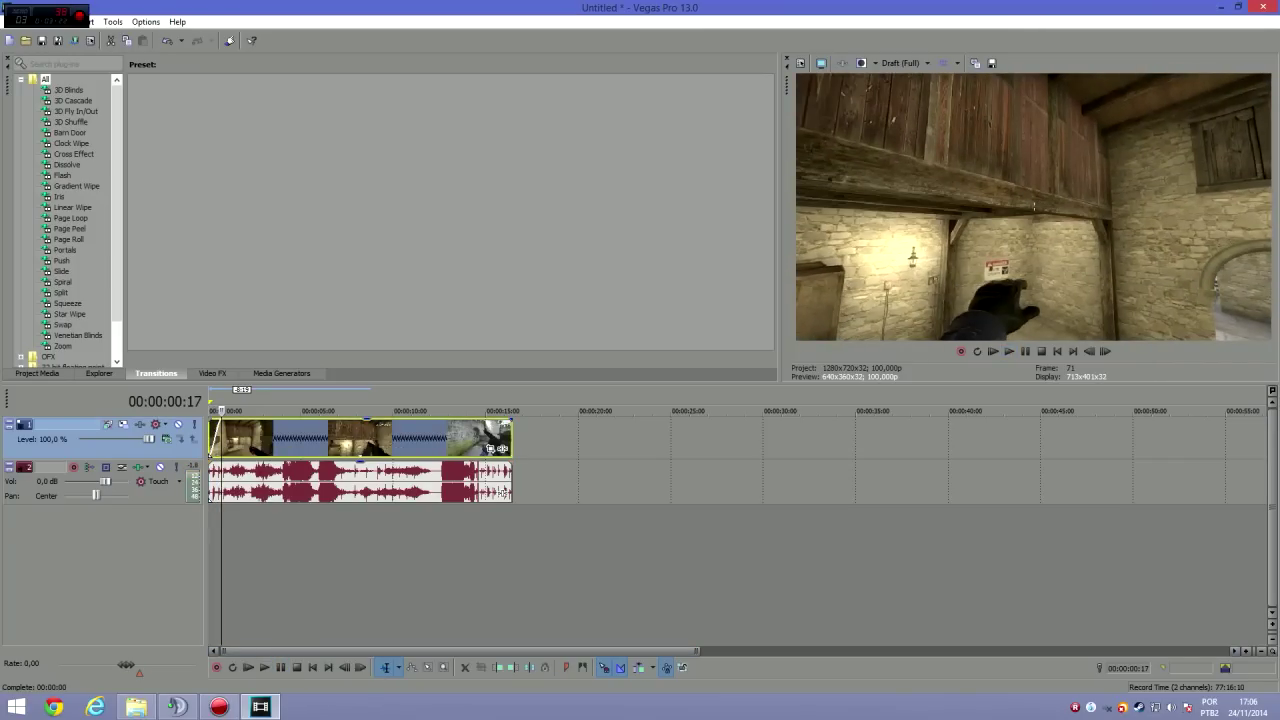
left_click(502, 492)
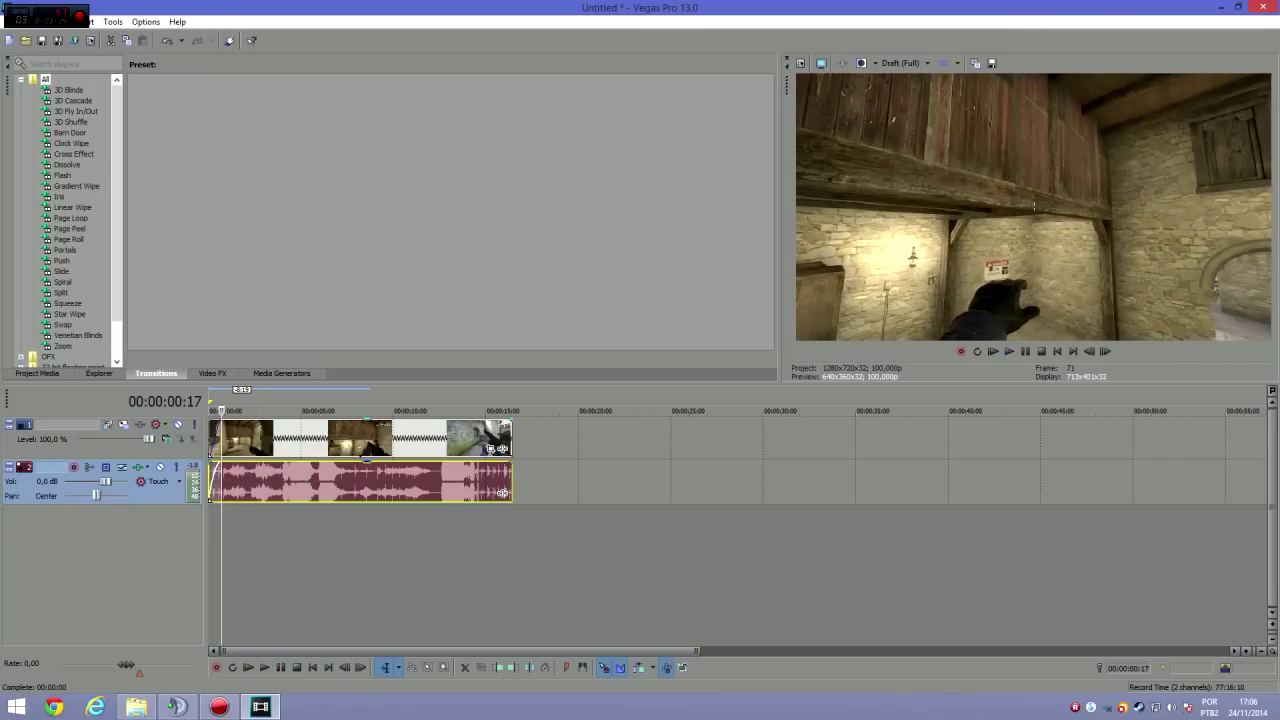
left_click(492, 440)
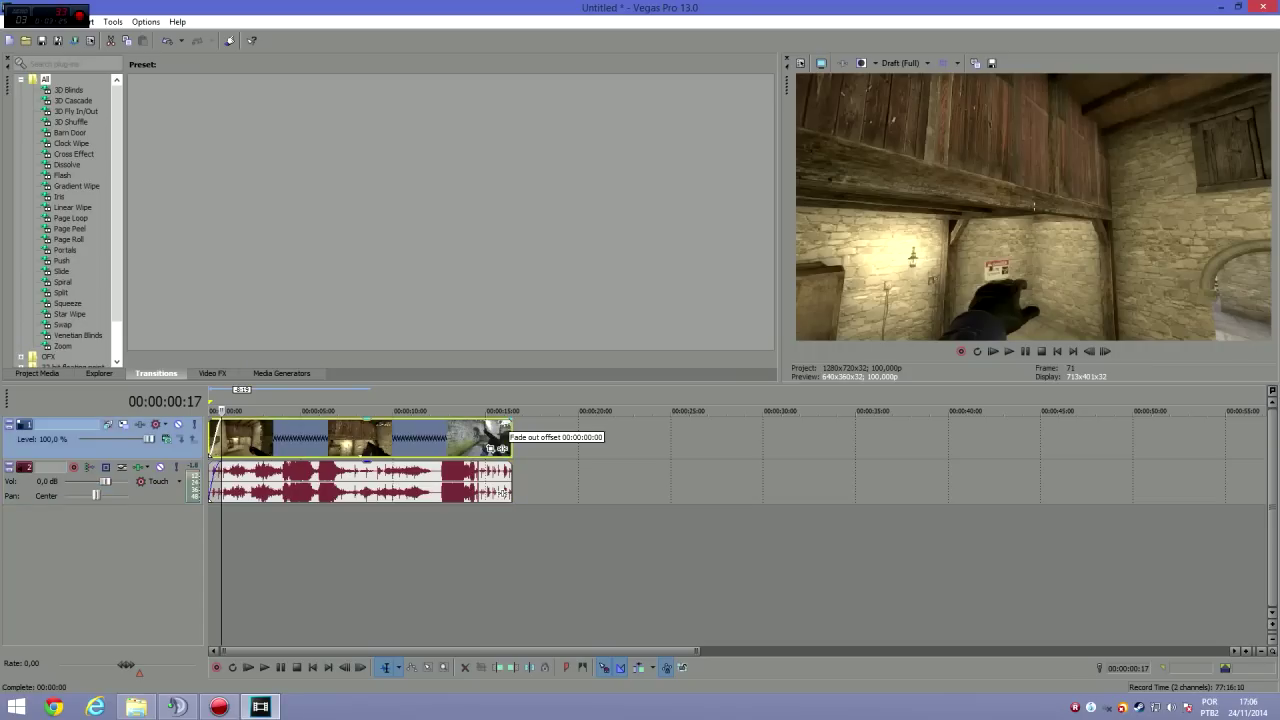
left_click(493, 492)
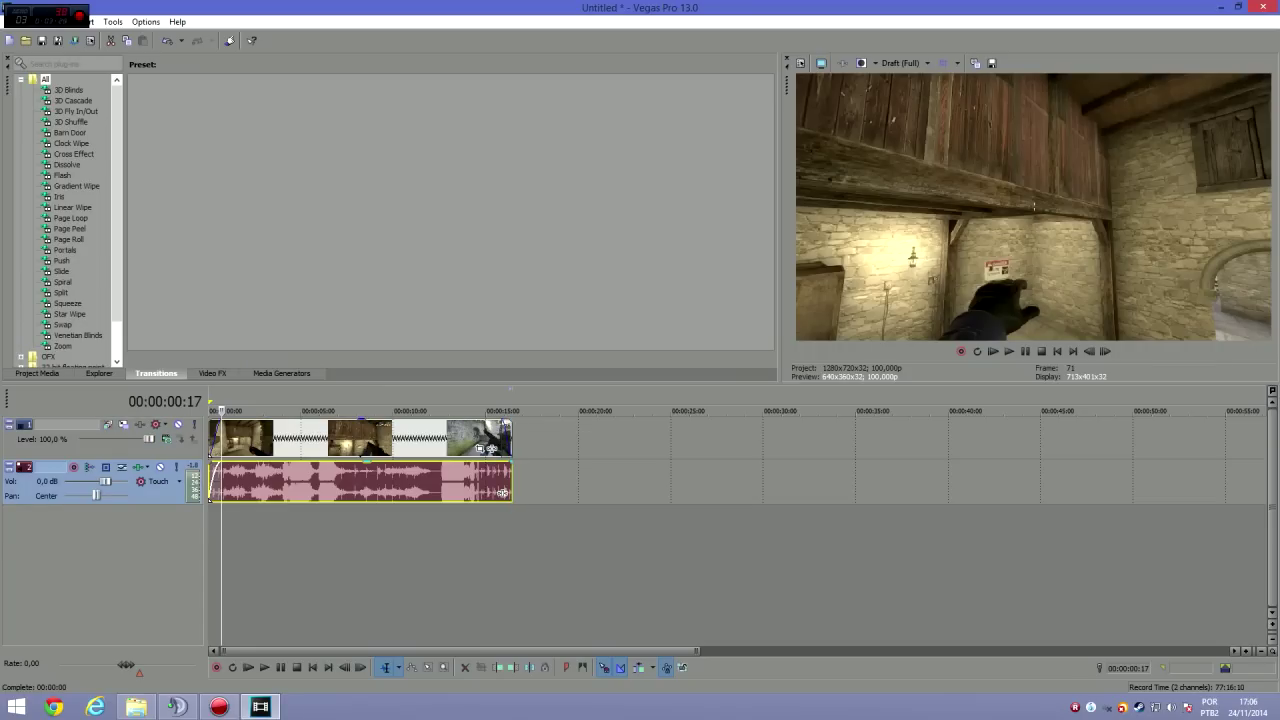
Add the Sony Color Corrector and Sony Color Curves effects to the video track.
left_click(387, 438)
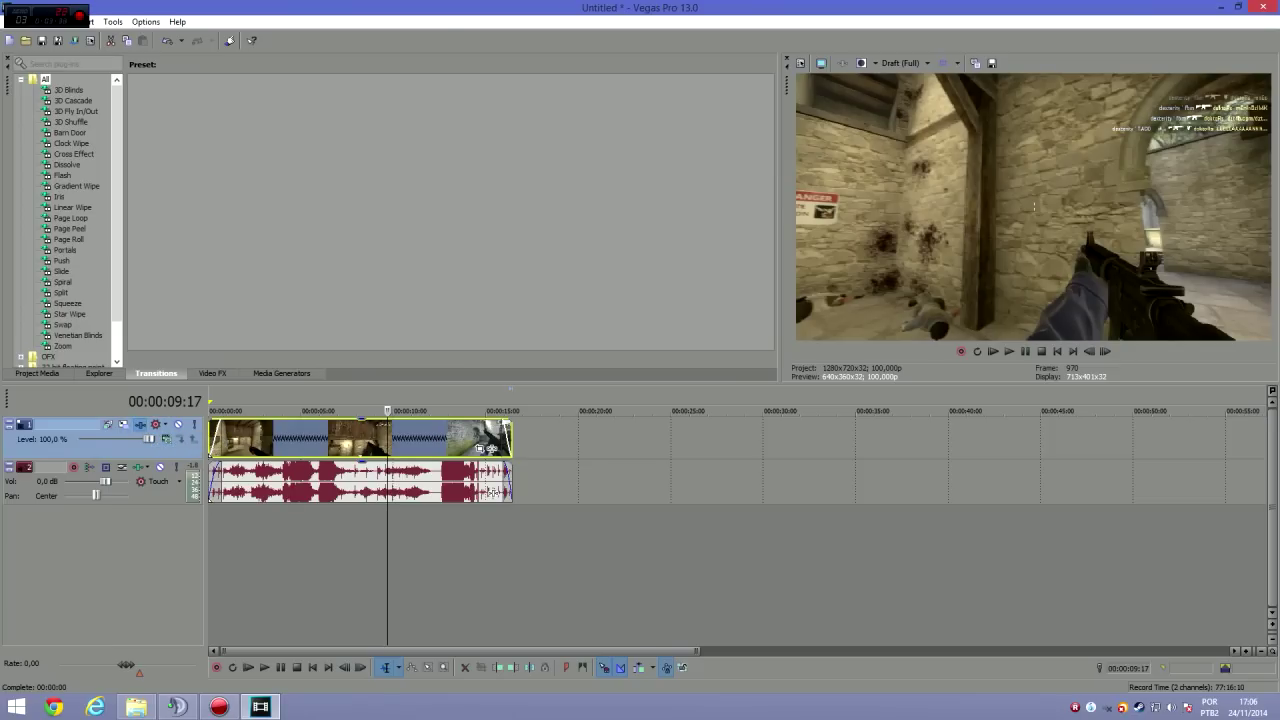
left_click(140, 424)
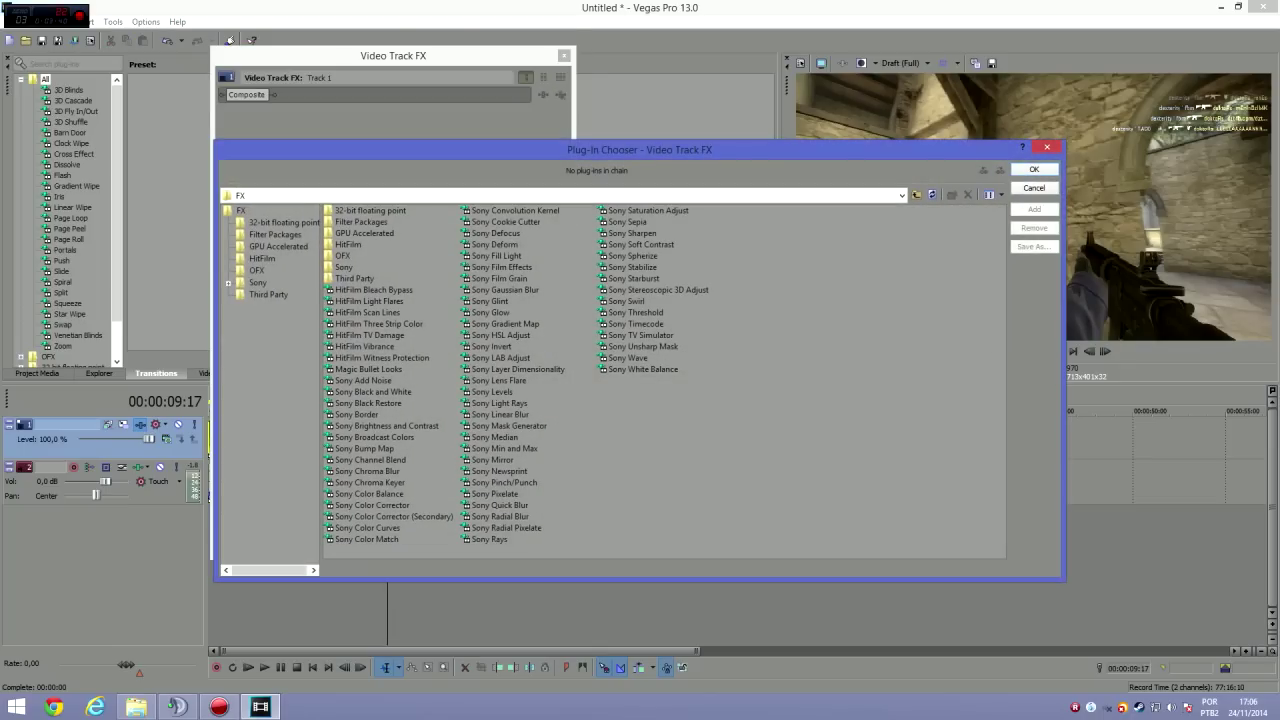
mouse_move(416, 148)
left_mouse_down()
mouse_move(623, 134)
mouse_move(416, 148)
left_mouse_up()
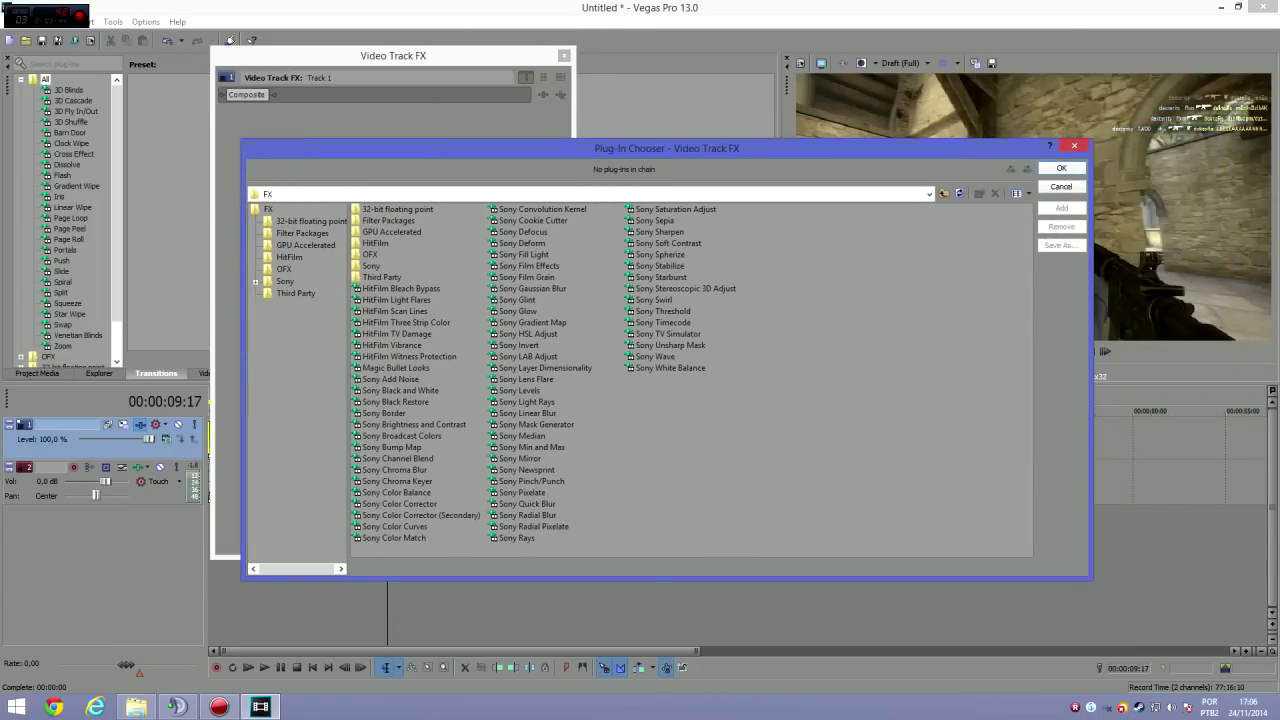
double_click(399, 504)
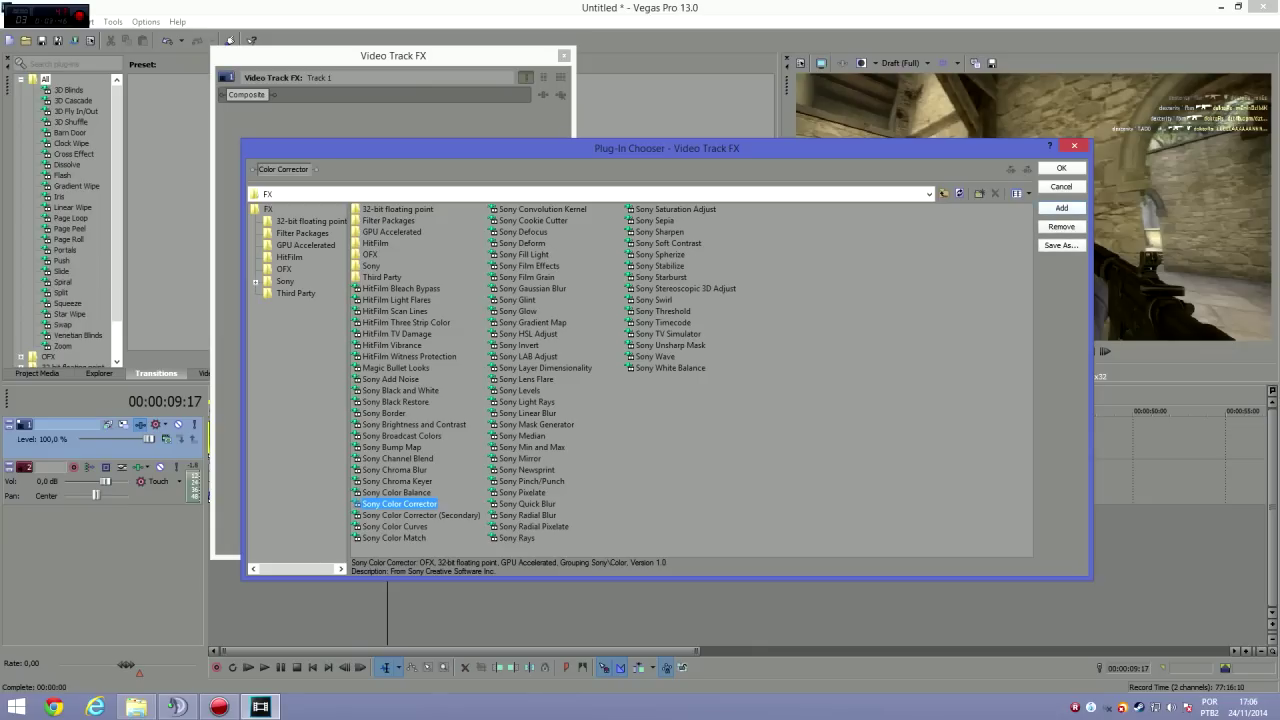
double_click(396, 492)
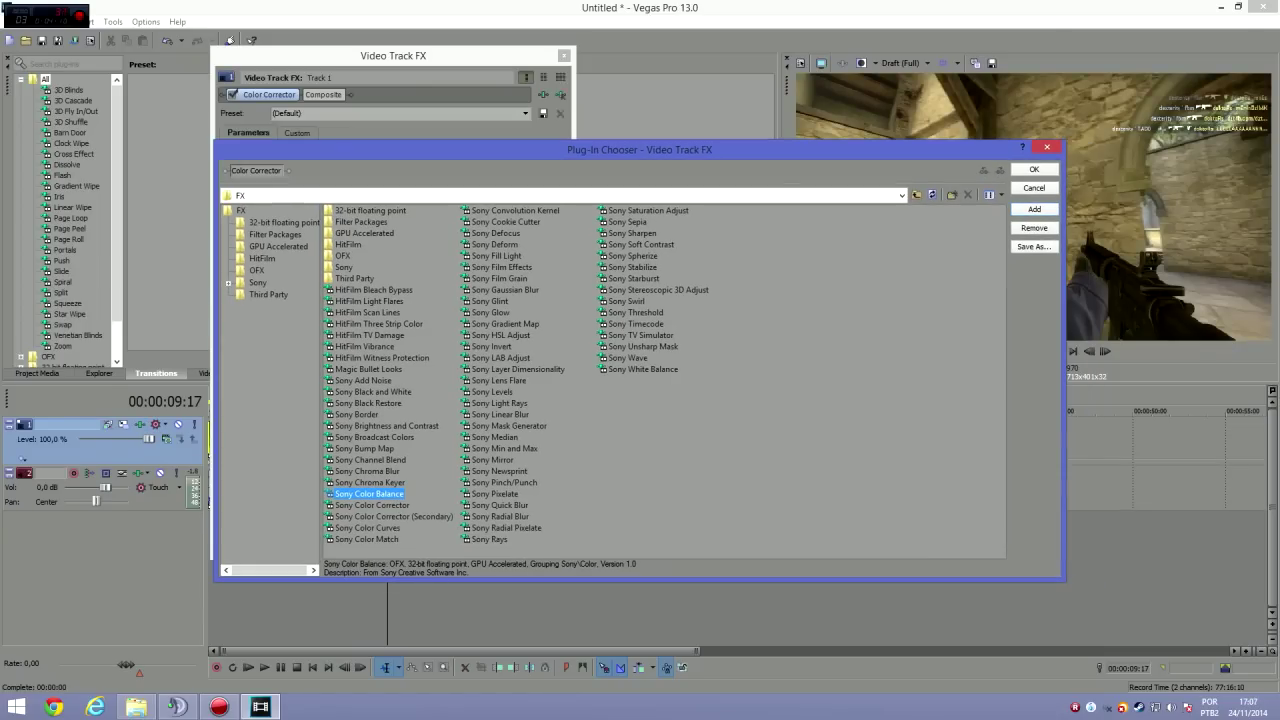
double_click(367, 527)
left_click(1034, 169)
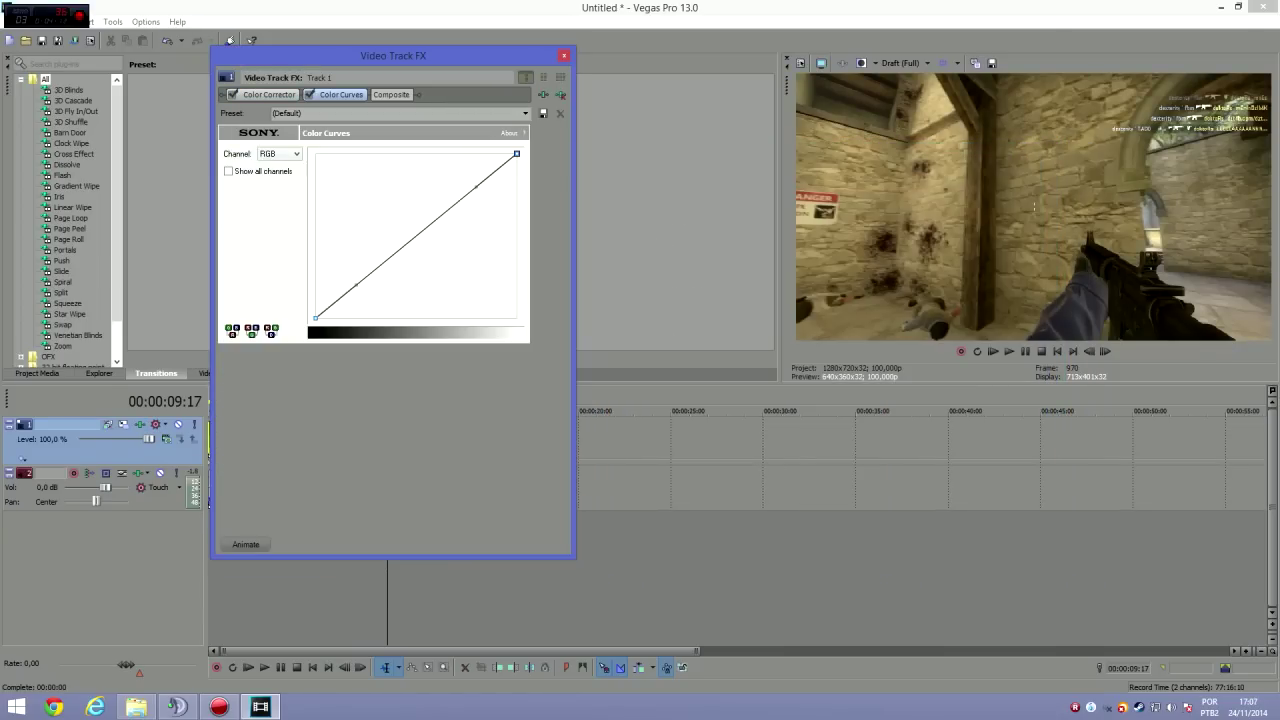
Raise the saturation slightly in the video track's Color Corrector.
left_click_drag(365, 55, 383, 75)
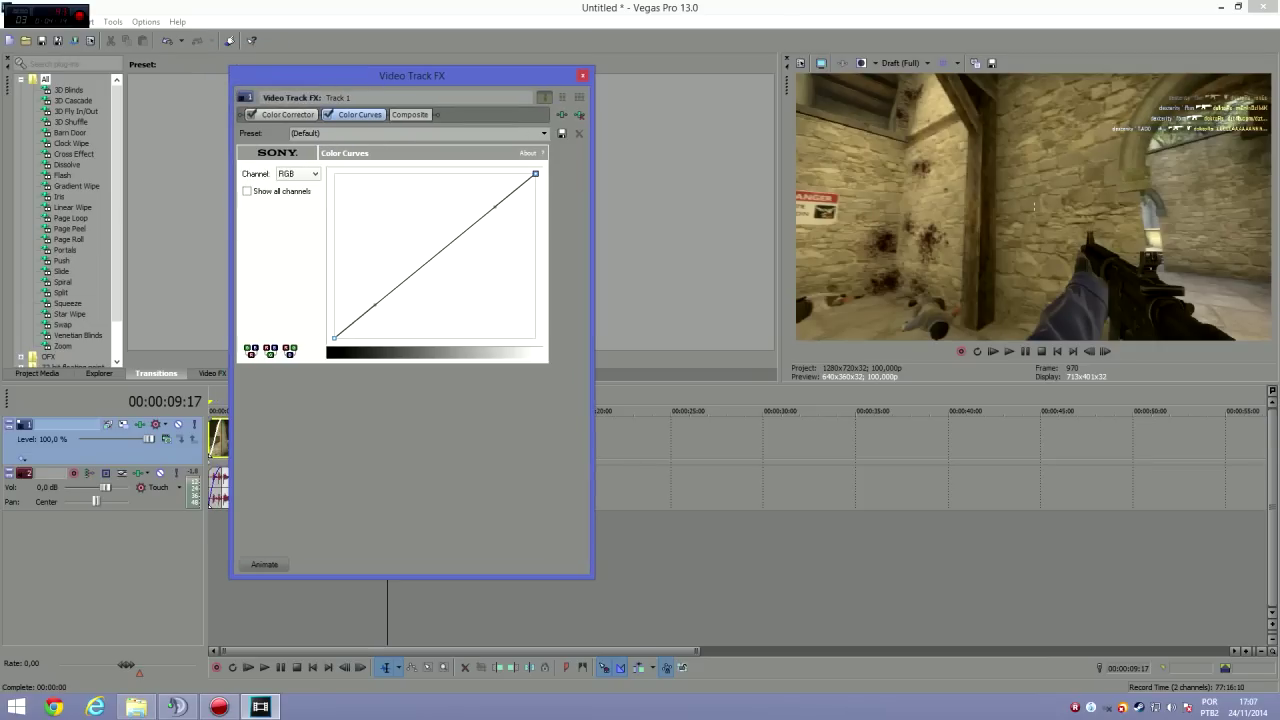
left_click(287, 114)
scroll(384, 366, "down", 2)
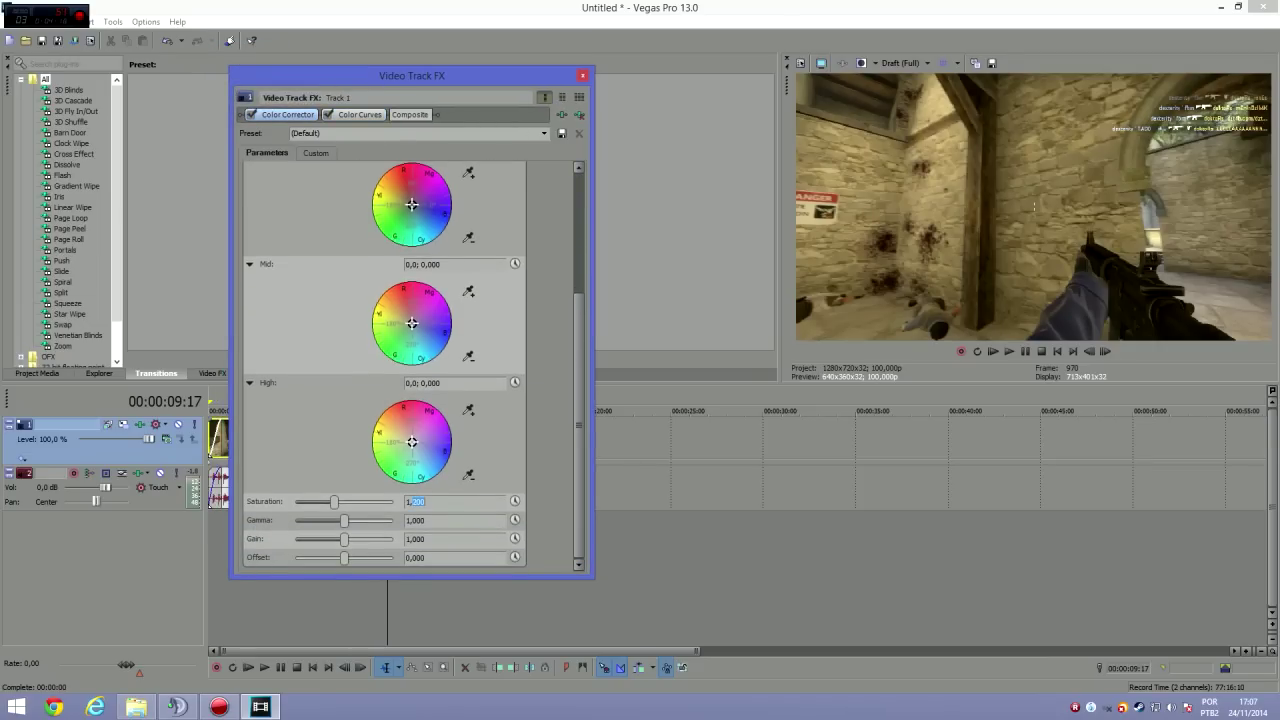
type("0")
key("Return")
key("Return")
Shape the RGB color curve into a gentle S with darker shadows and brighter highlights, and check the graded picture along the clip.
left_click(359, 114)
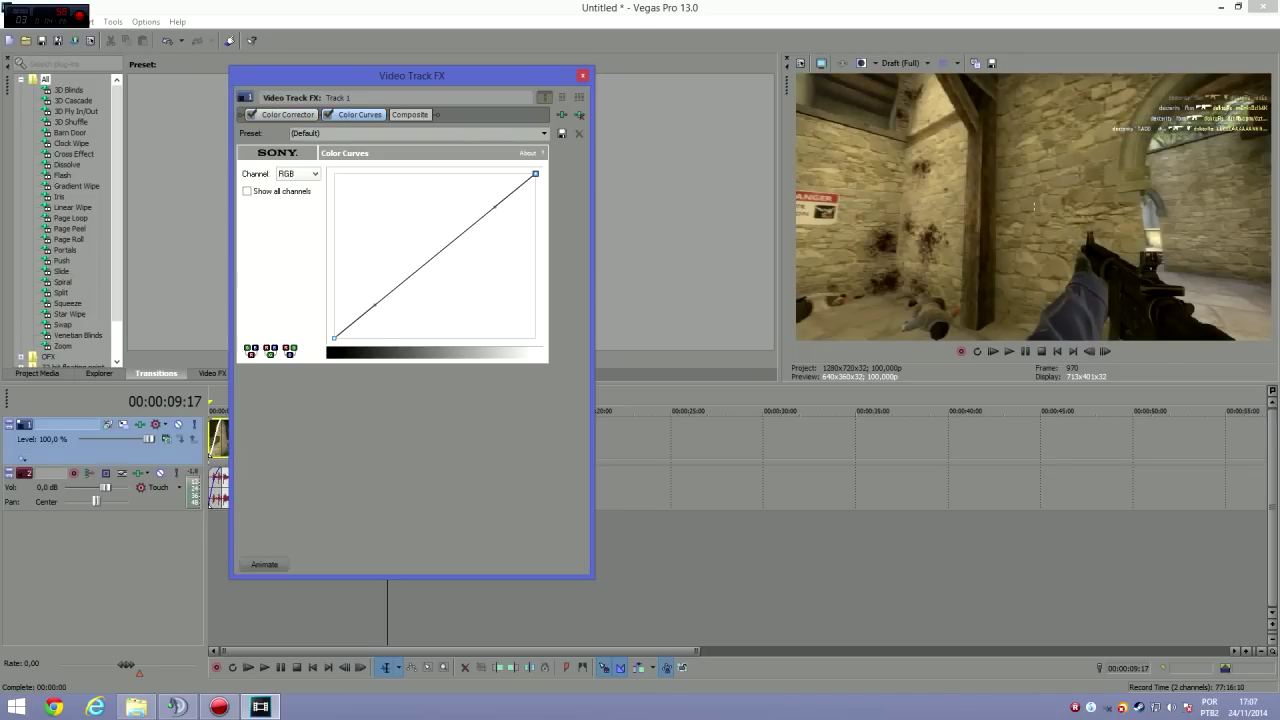
mouse_move(495, 207)
left_mouse_down()
mouse_move(413, 173)
mouse_move(475, 209)
left_mouse_up()
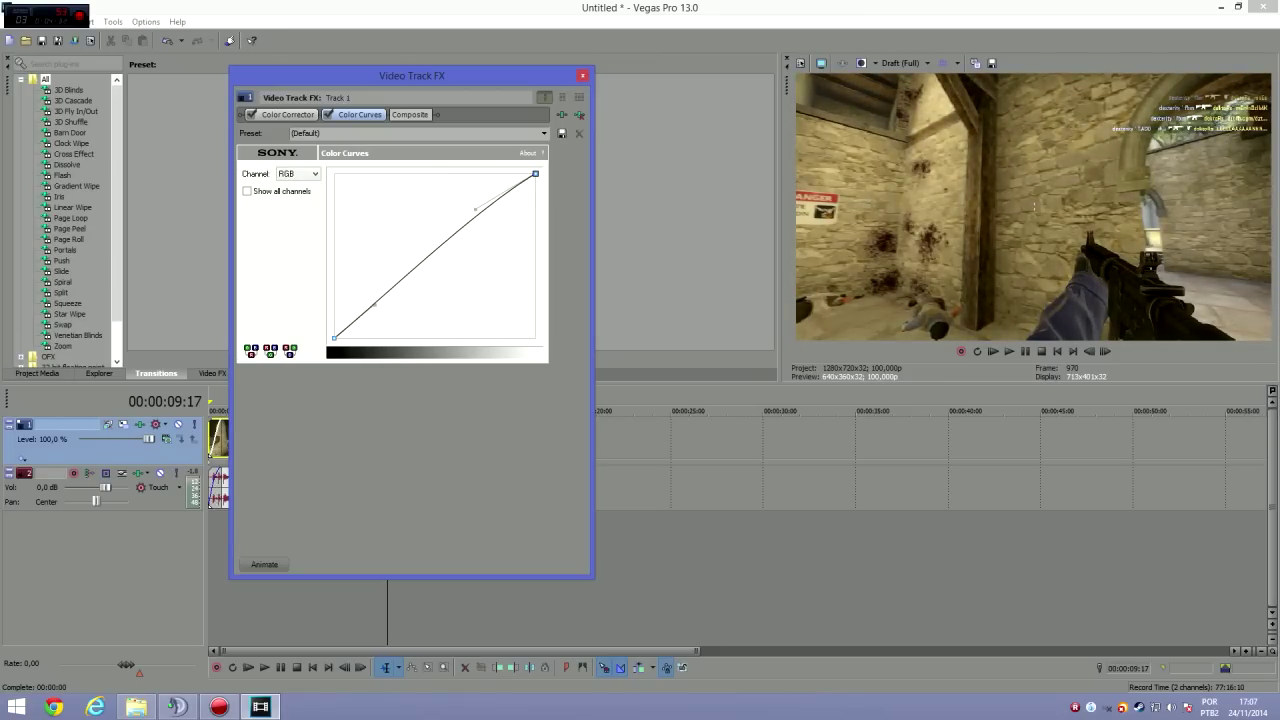
mouse_move(373, 304)
left_mouse_down()
mouse_move(430, 325)
mouse_move(393, 314)
left_mouse_up()
left_click_drag(475, 209, 463, 200)
left_click(582, 75)
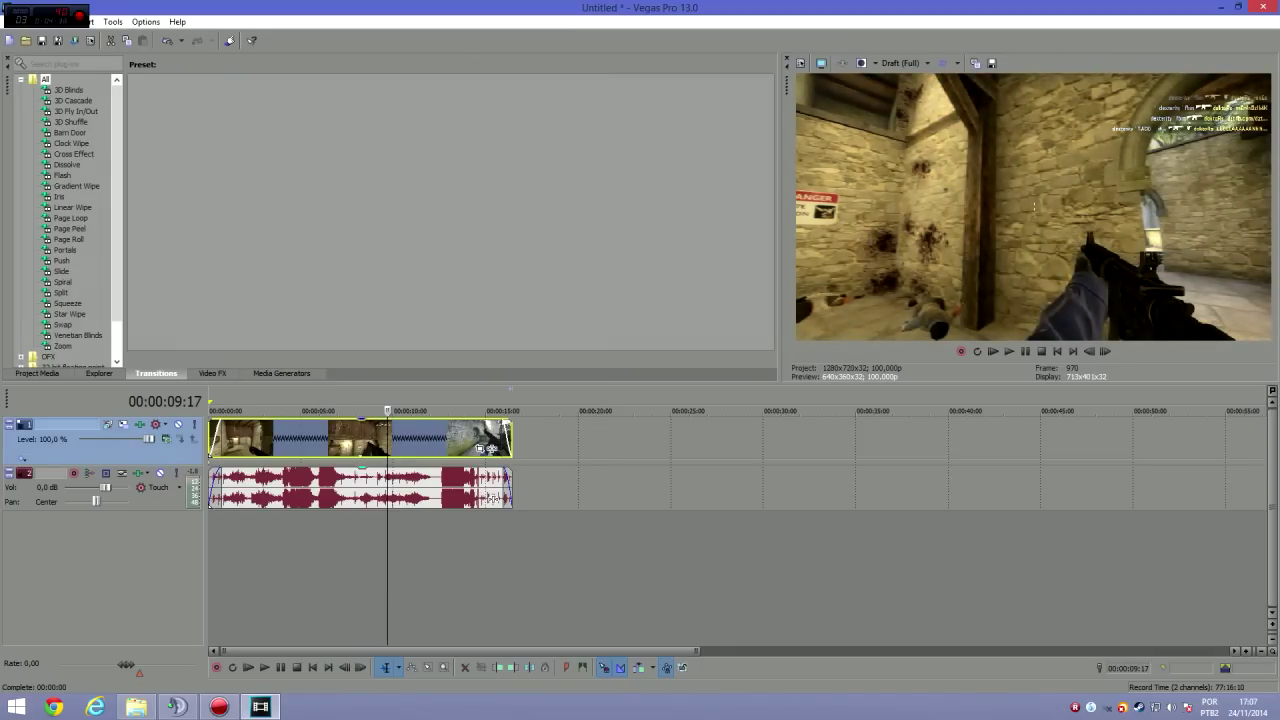
left_click(355, 438)
left_click(318, 438)
left_click(286, 438)
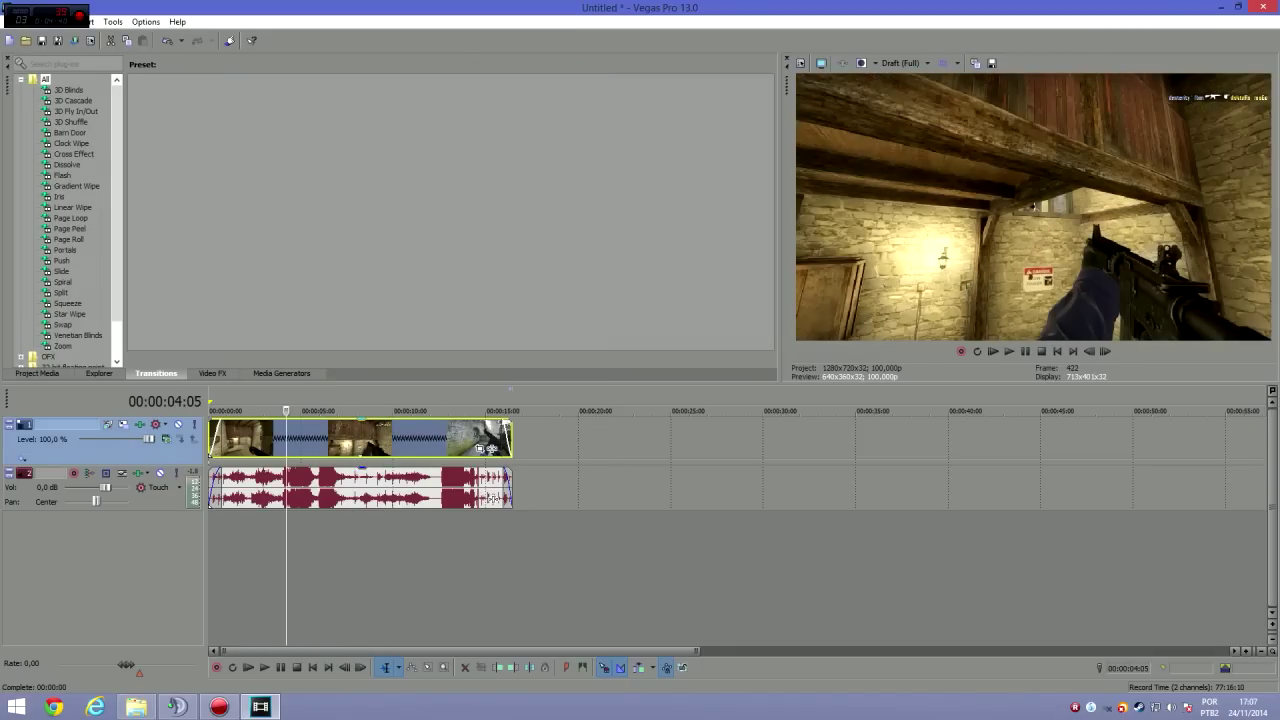
left_click(383, 438)
left_click(478, 438)
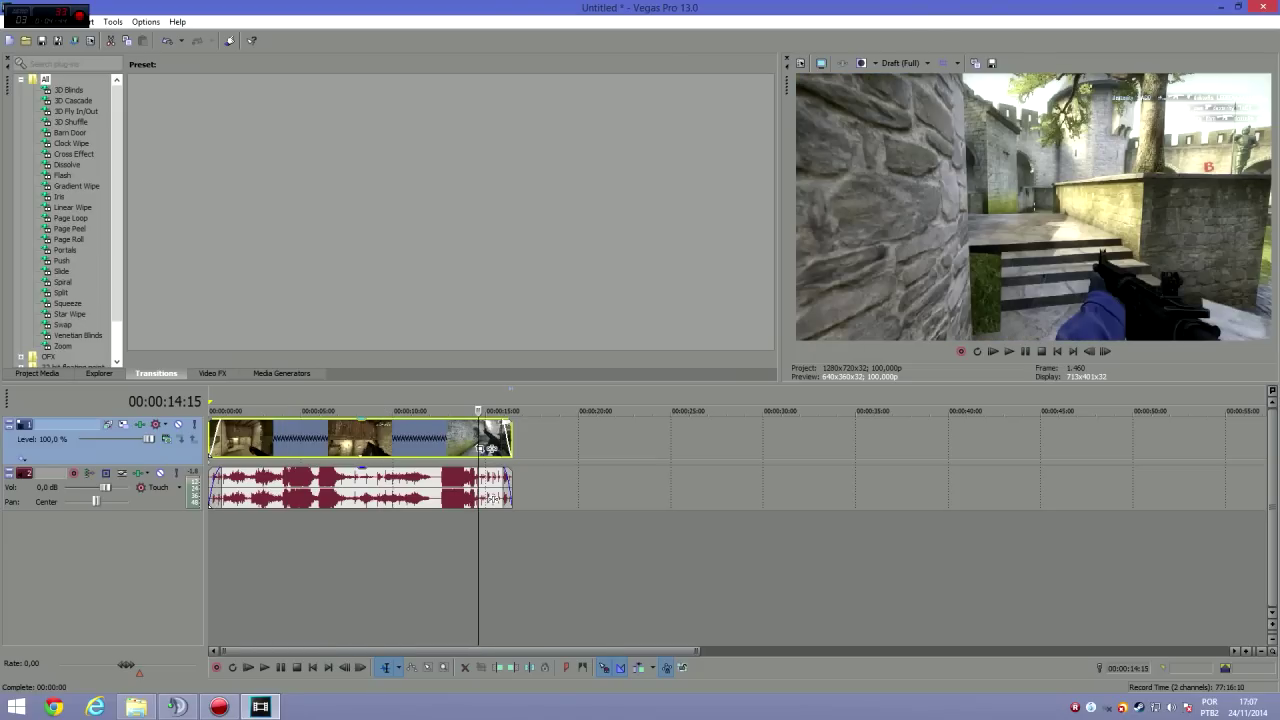
Select the whole clip from 00:00:00:00 to 00:00:16:11 as the loop region and open the Render As settings.
left_click(512, 411)
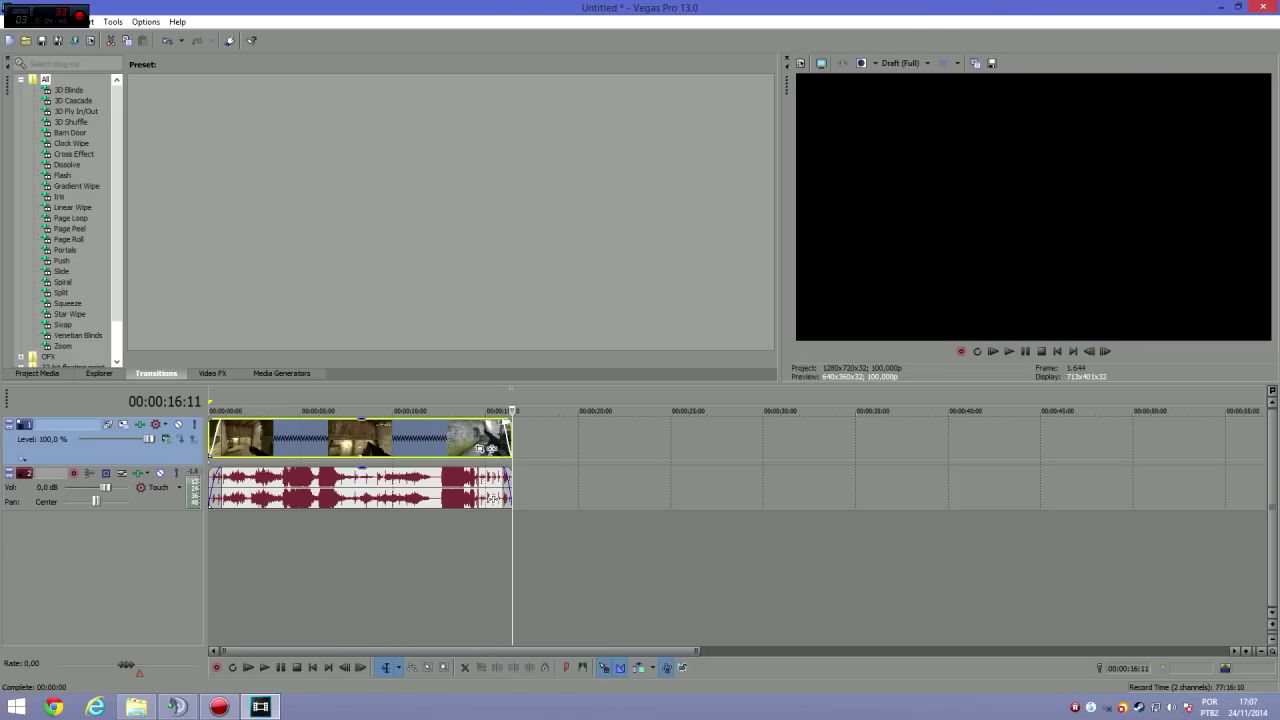
left_click_drag(512, 411, 210, 411)
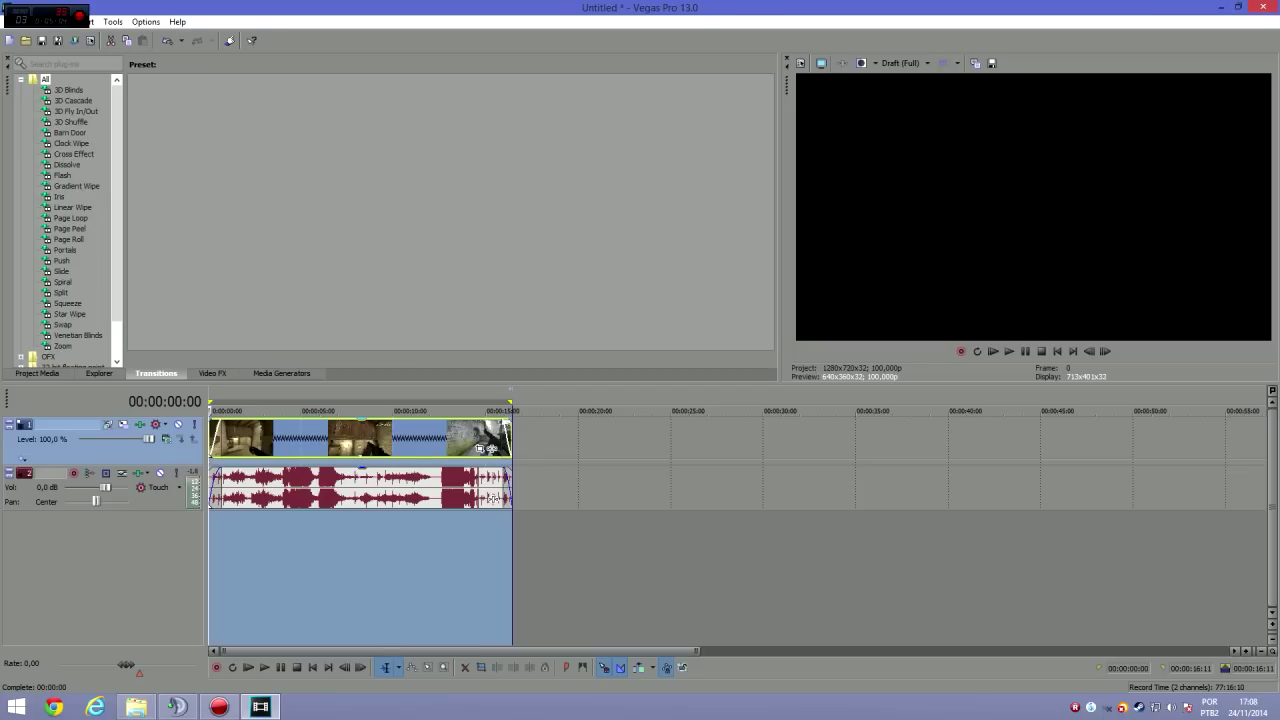
key("alt+f")
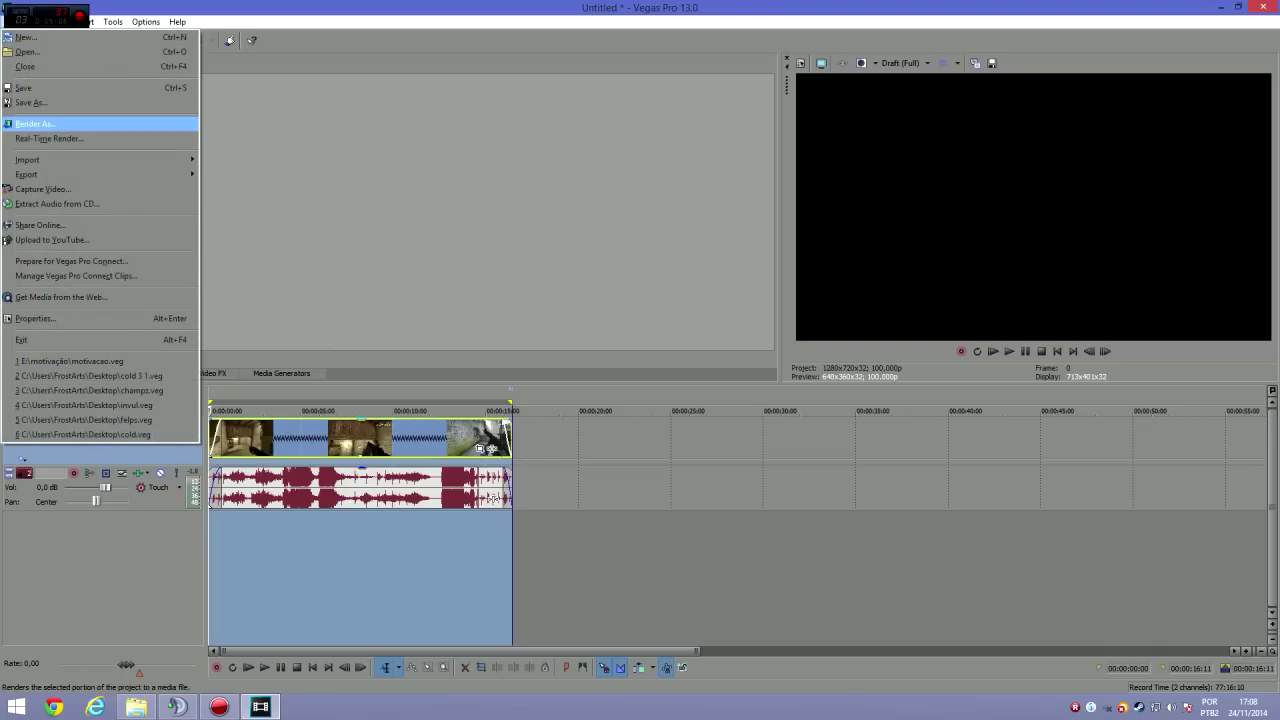
key("Return")
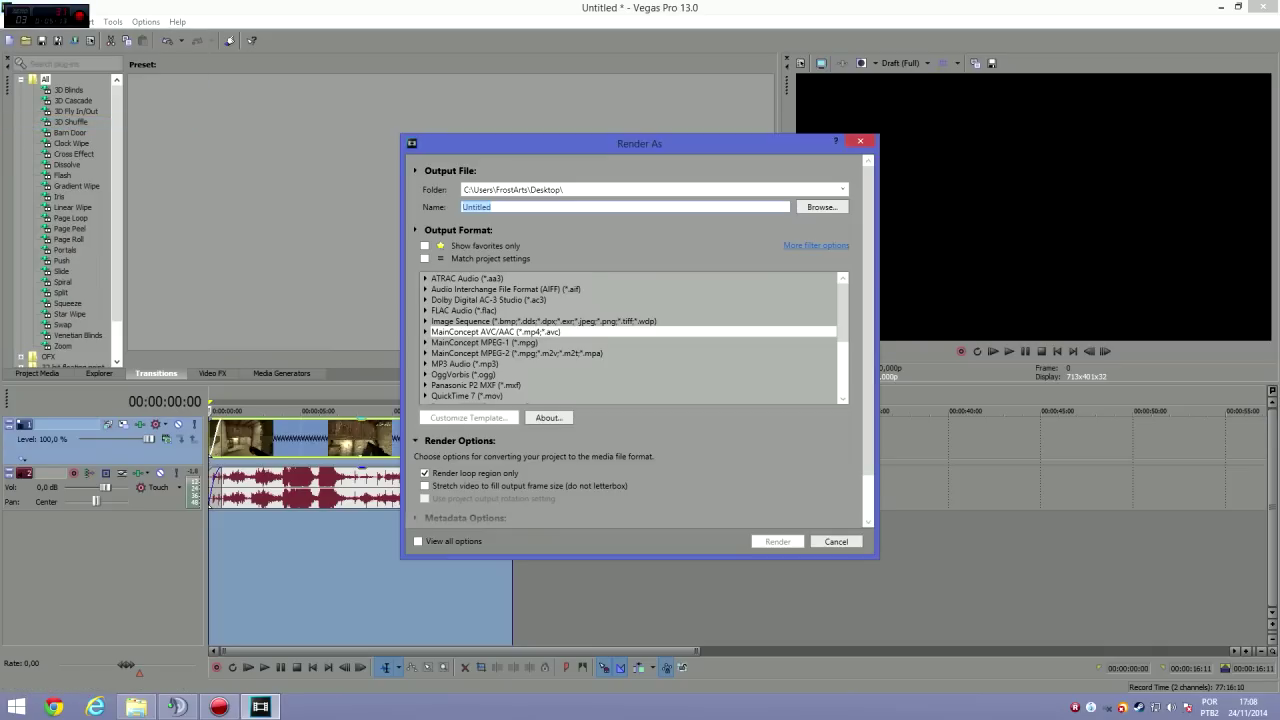
Name the output file "teste highlight" and set the Desktop as its destination folder.
key("End")
key("ctrl+a")
type("yt")
left_click_drag(564, 189, 472, 189)
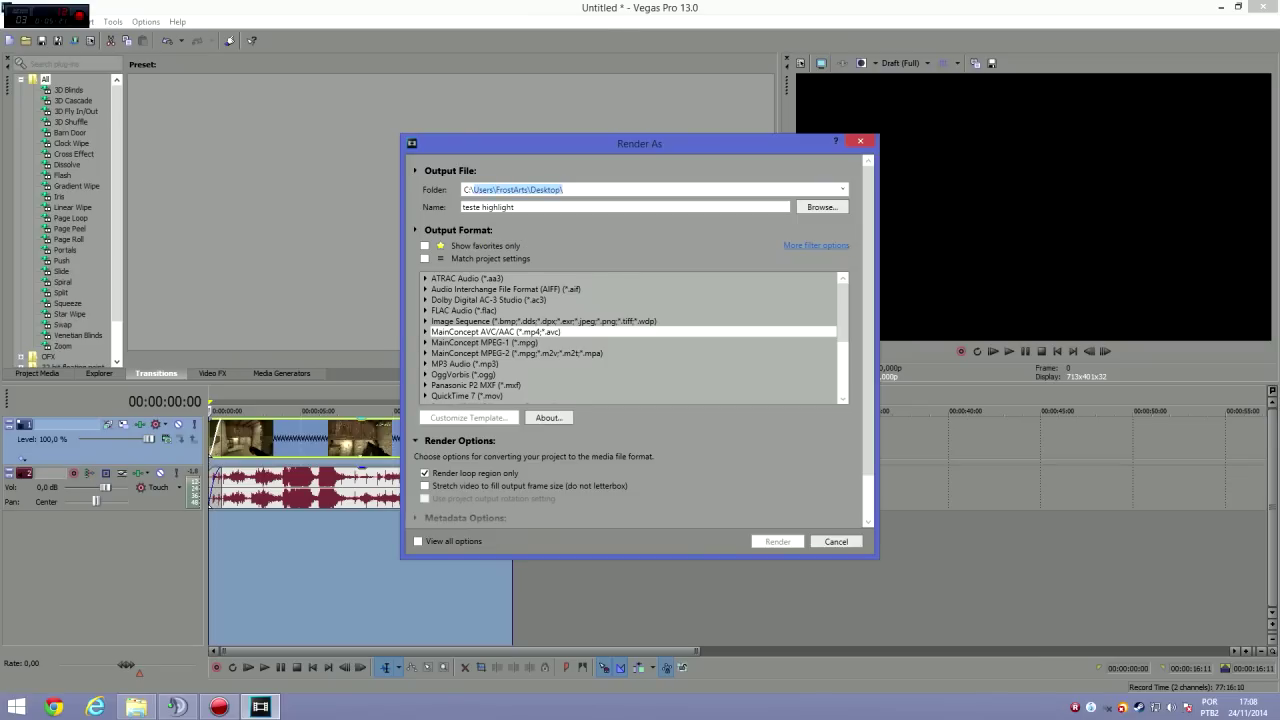
left_click(564, 189)
left_click(822, 207)
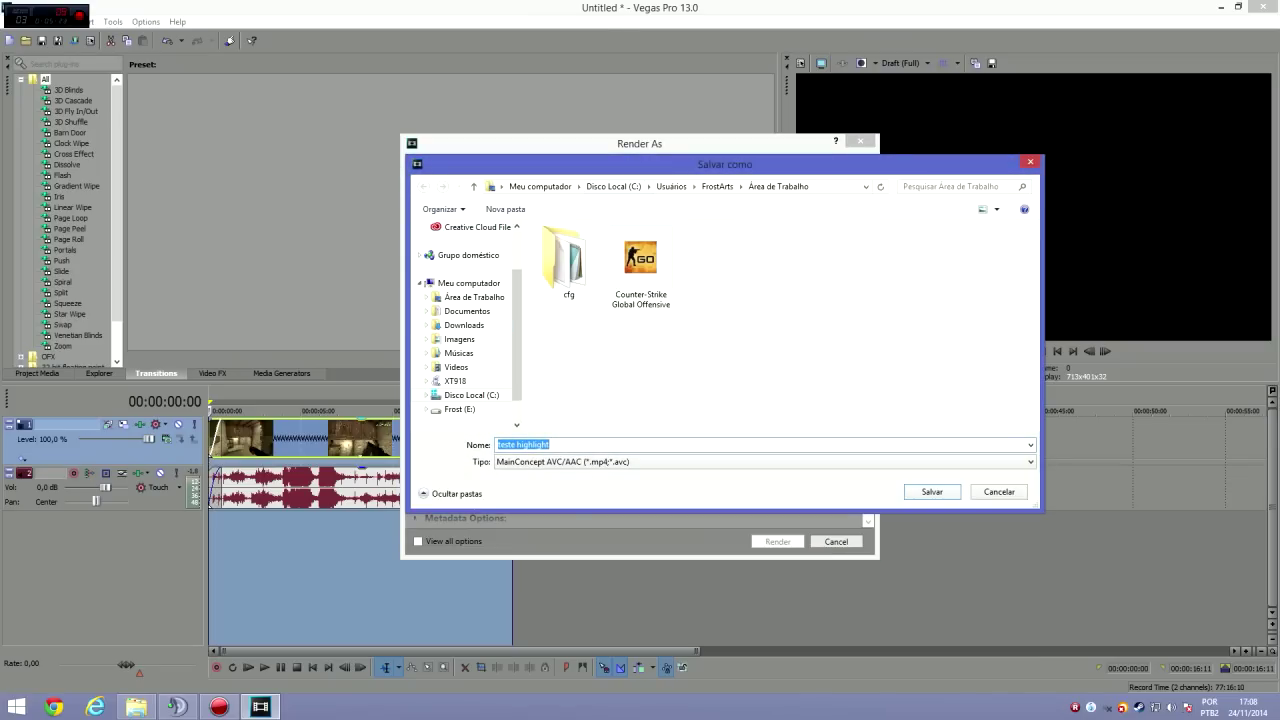
left_click_drag(640, 163, 434, 166)
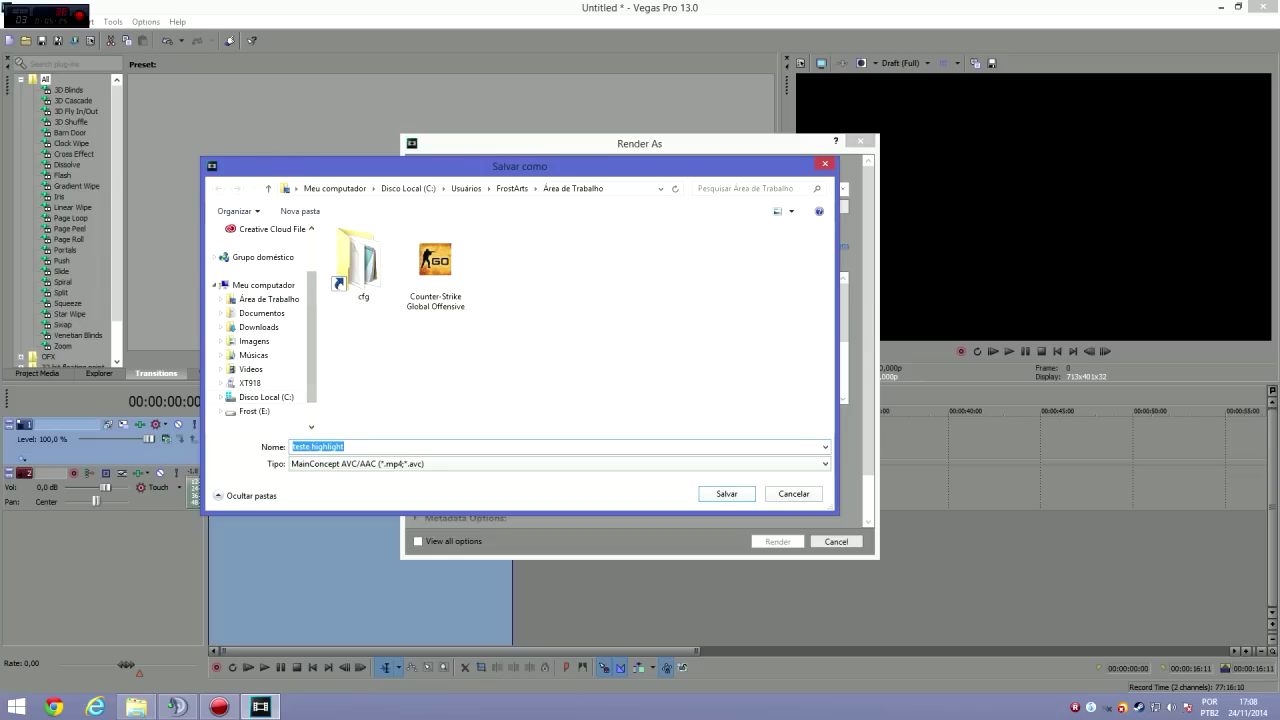
key("Return")
Choose the Internet HD 720p template of the MainConcept AVC/AAC format.
left_click(496, 331)
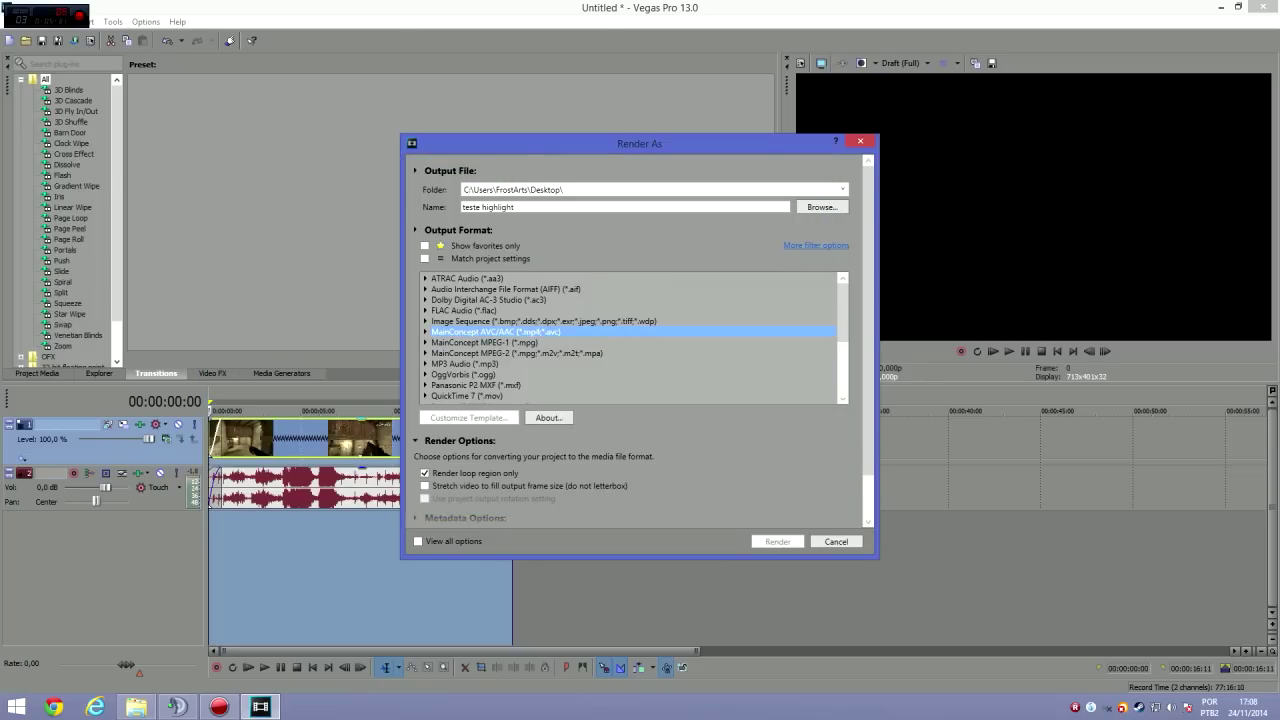
key("Right")
scroll(634, 337, "down", 4)
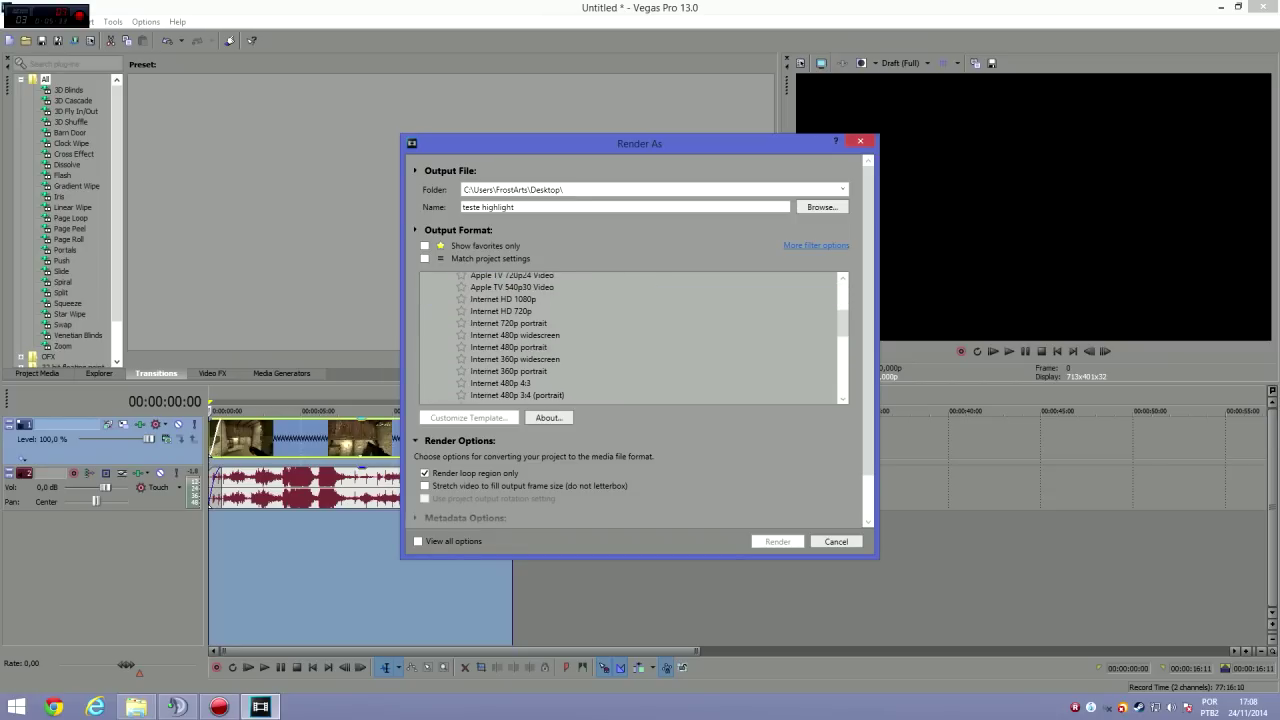
scroll(634, 337, "up", 1)
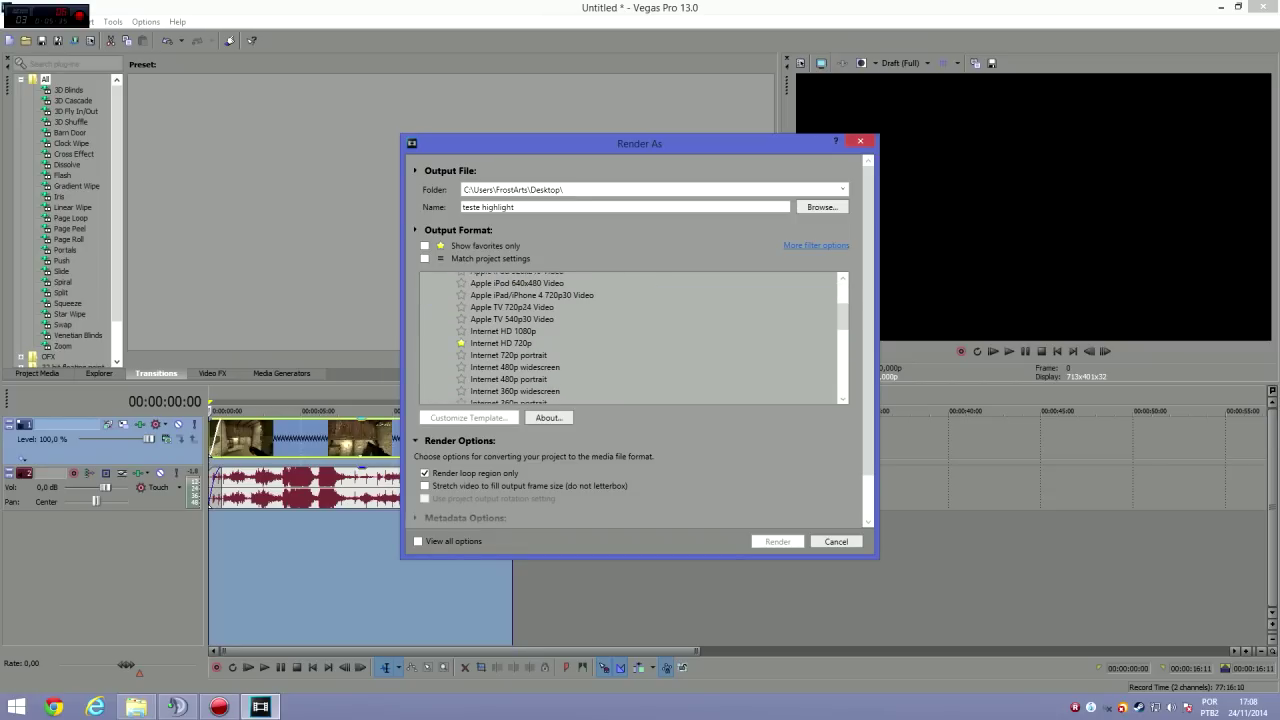
left_click(501, 343)
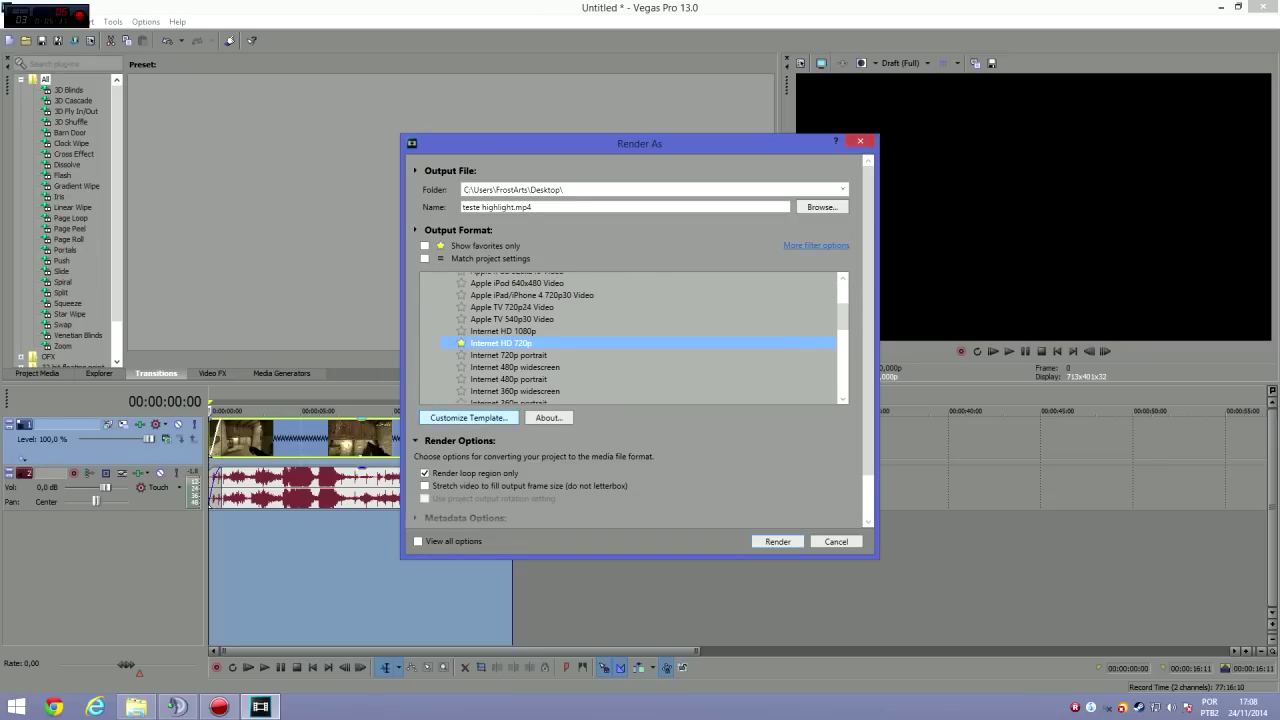
Customize the Internet HD 720p template with a frame rate of 60.
left_click(467, 417)
left_click_drag(615, 125, 666, 122)
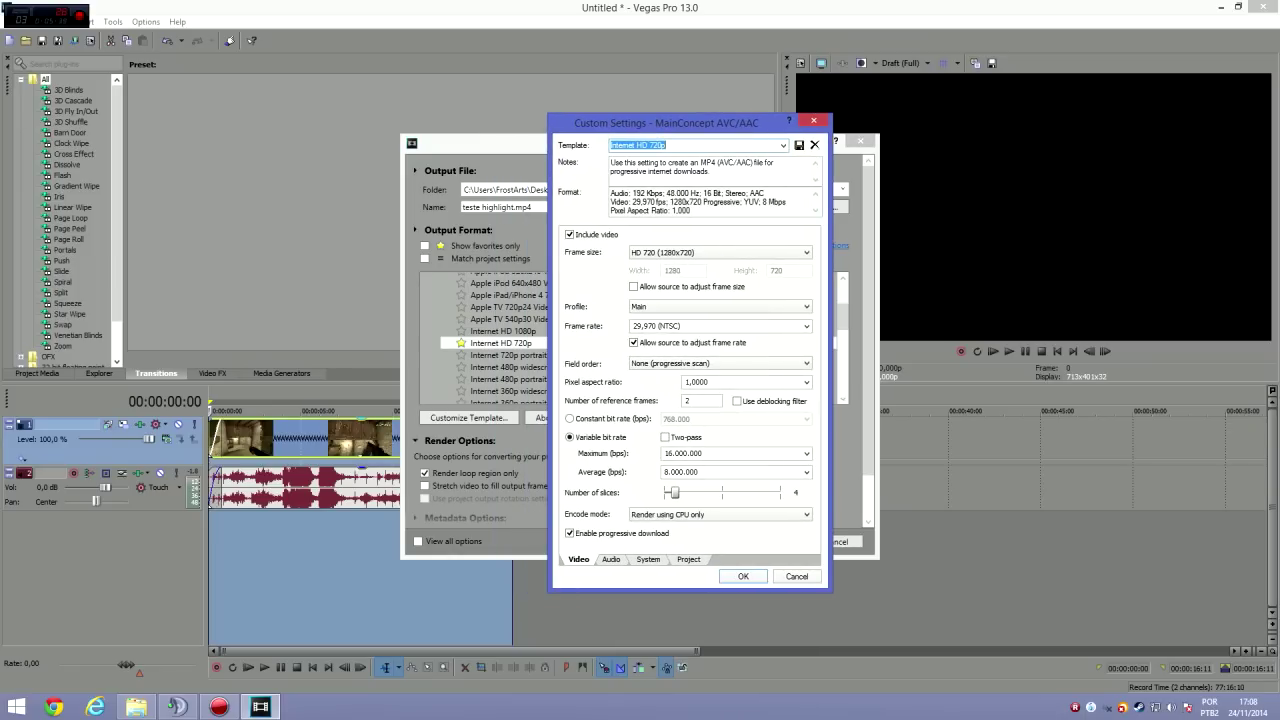
left_click(657, 326)
type("90")
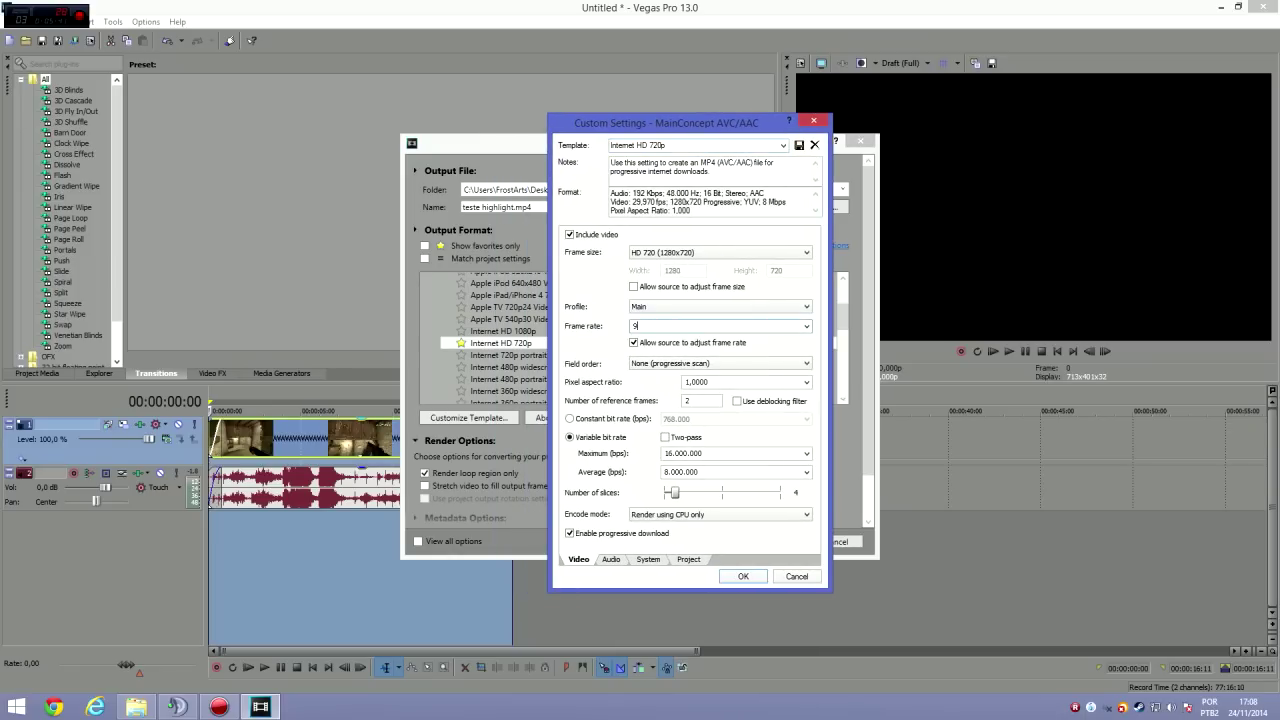
key("BackSpace")
key("BackSpace")
type("60")
Set the template's video rendering quality to Best, accept the custom settings and start rendering.
left_click(688, 559)
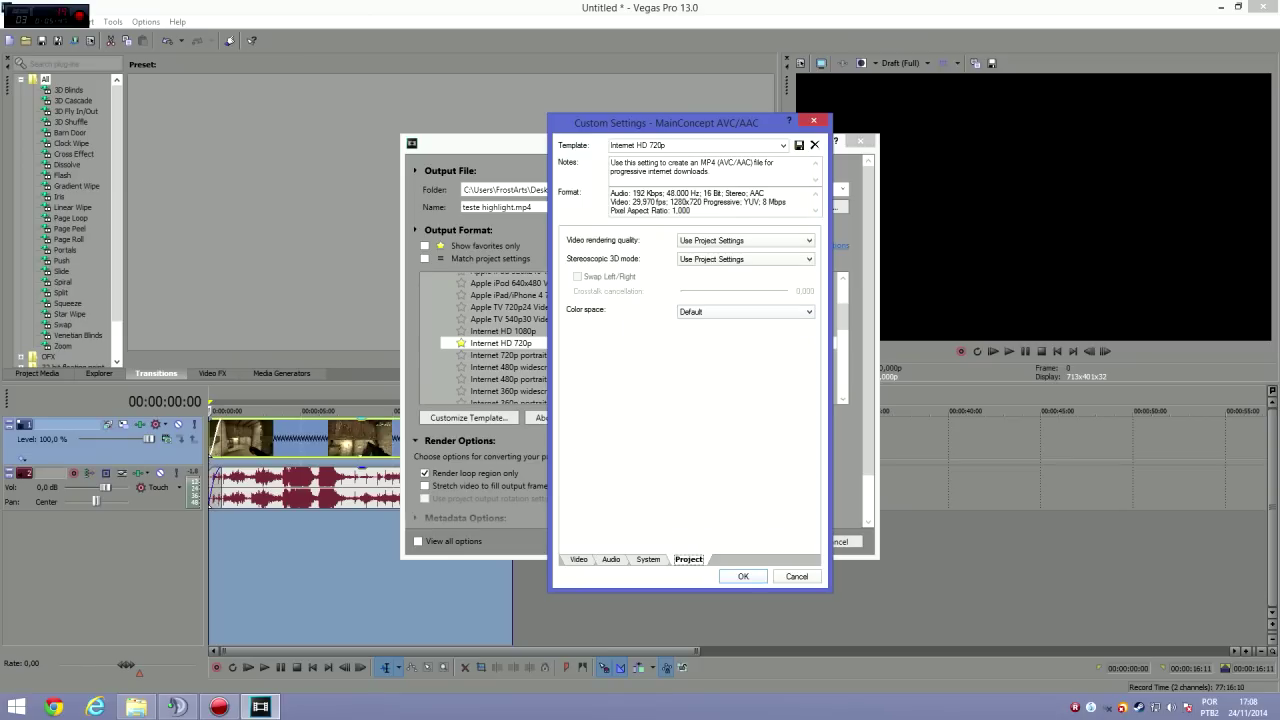
left_click(745, 240)
left_click(745, 289)
key("Return")
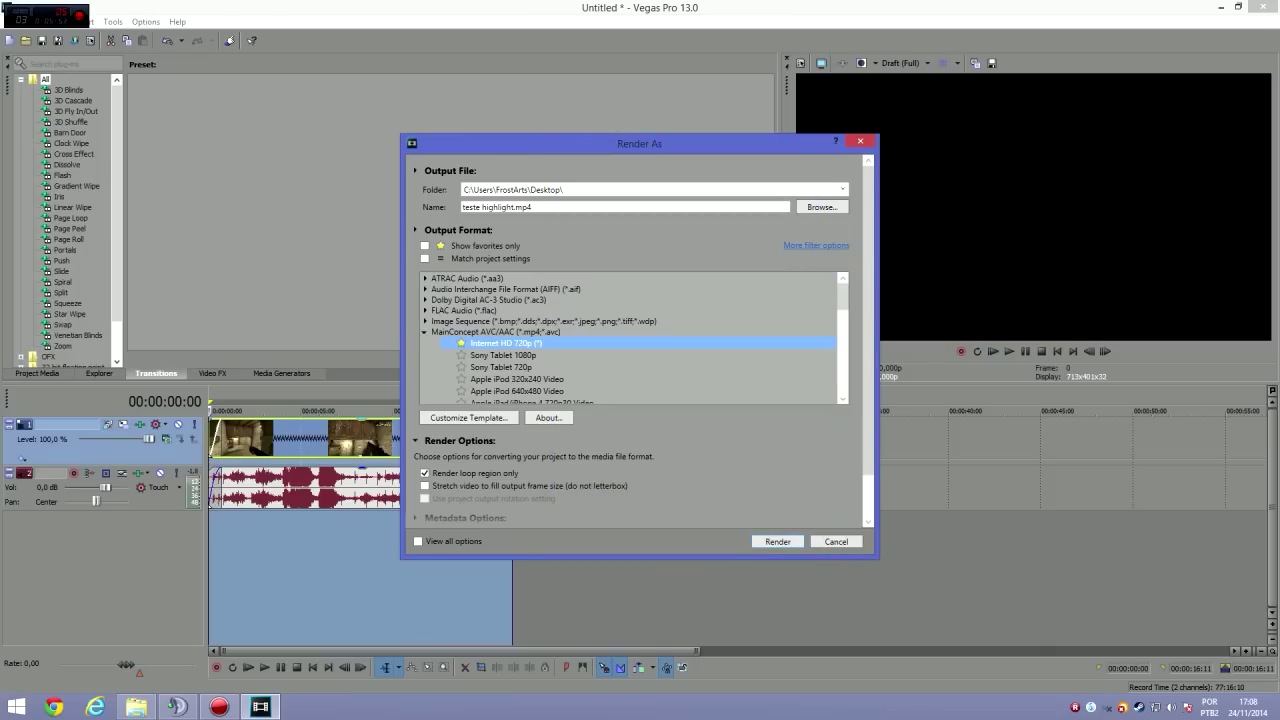
key("Return")
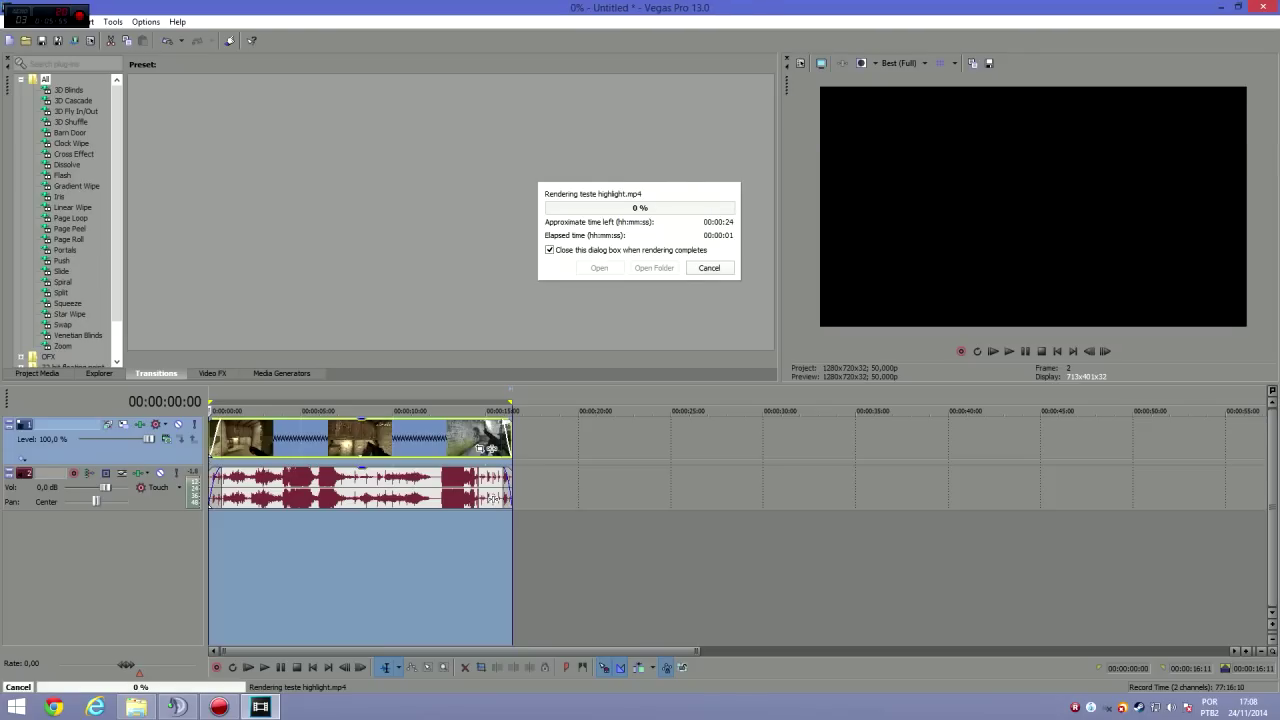